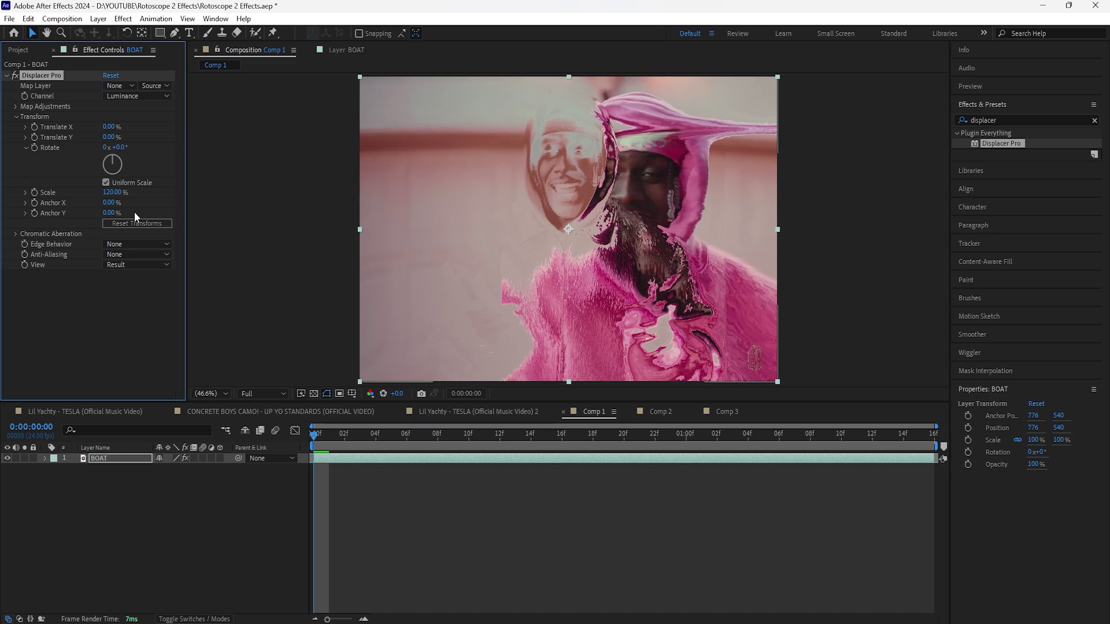
- Set the Displacer Pro anchor to 35% X and 50% Y, use Mirror Repeat edge behavior, and preview the clip
left_click_drag(108, 202, 133, 203)
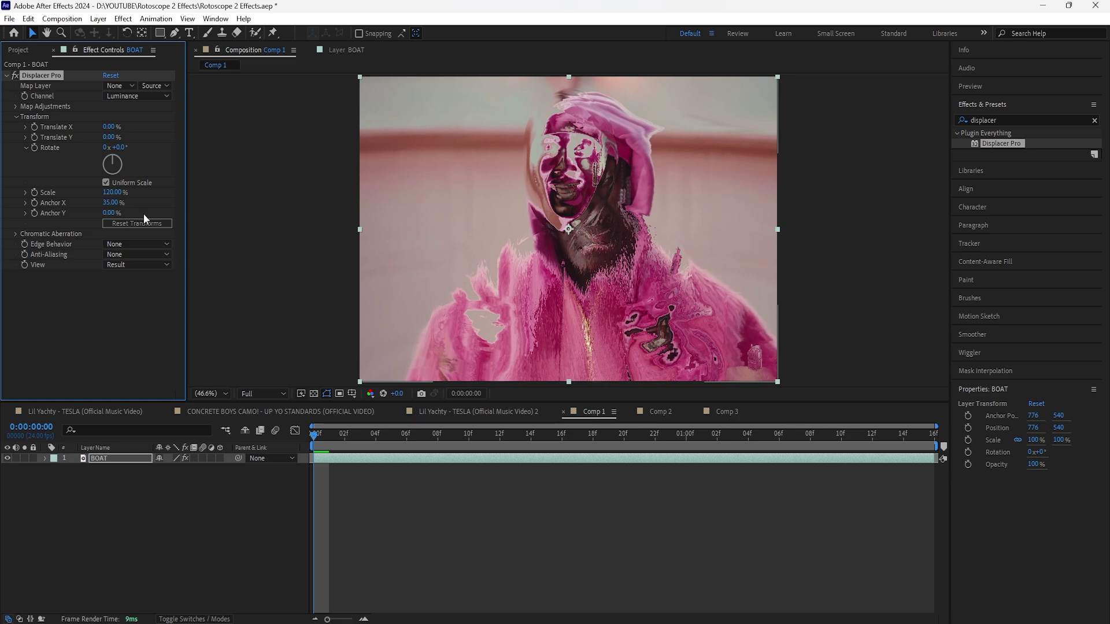
left_click_drag(107, 216, 135, 215)
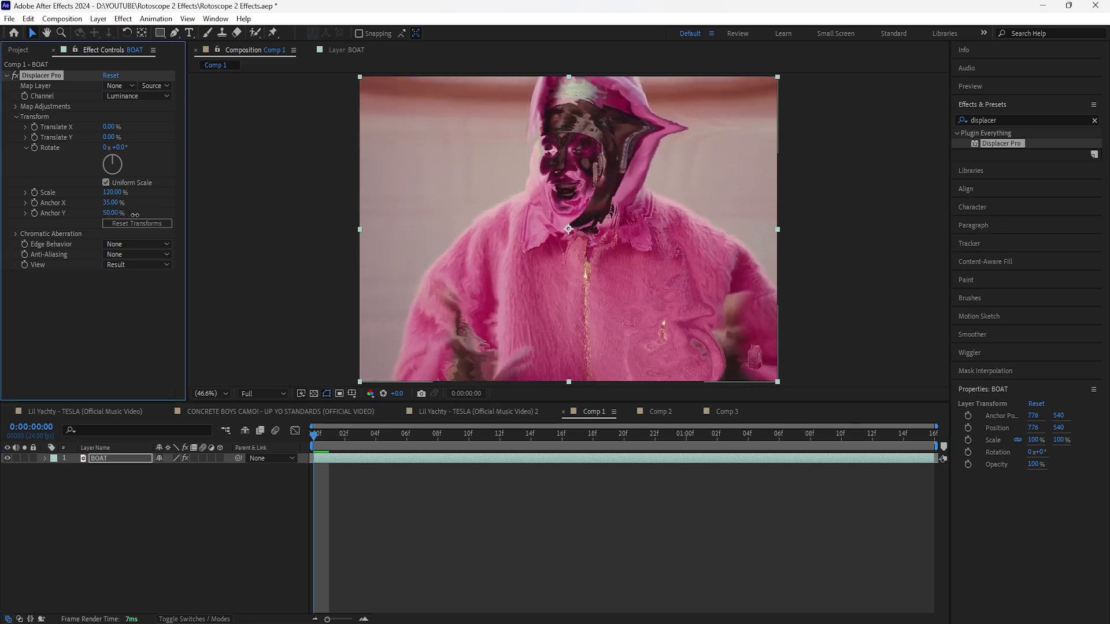
left_click(158, 244)
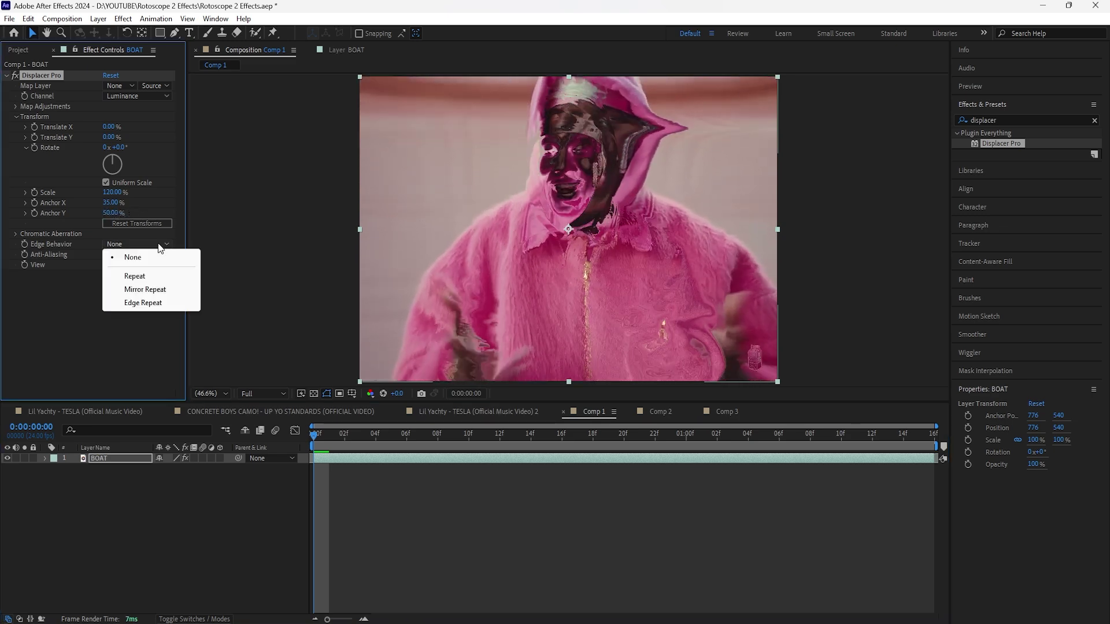
left_click(178, 287)
left_click(275, 519)
key("space")
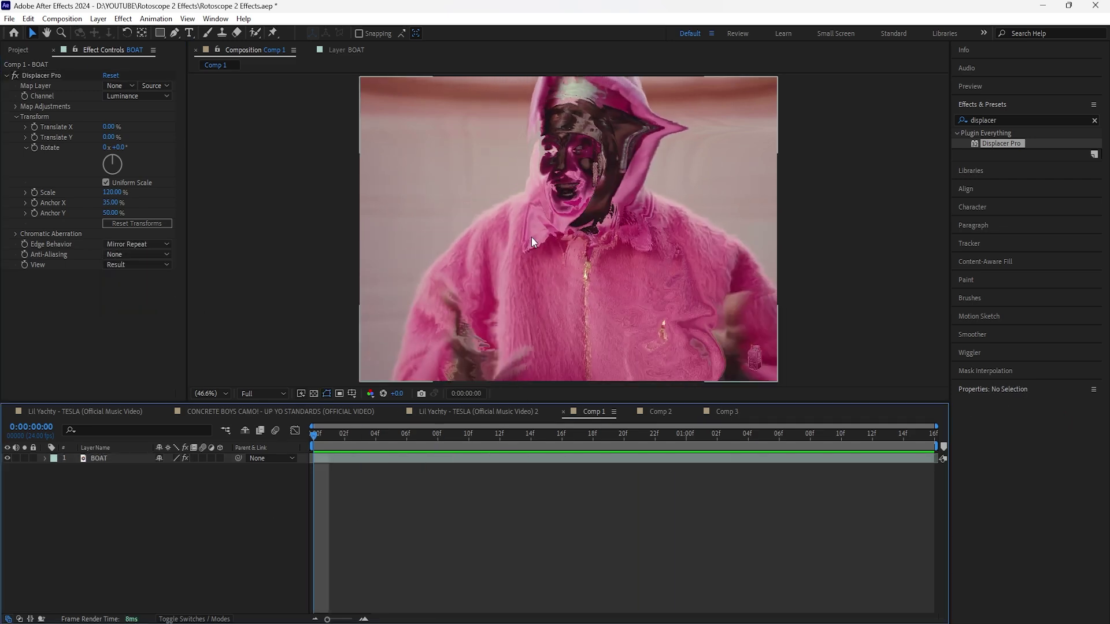
- Keyframe the BOAT layer's Displacer Pro Scale from 120% at the start to 100% at frame 20
left_click(440, 232)
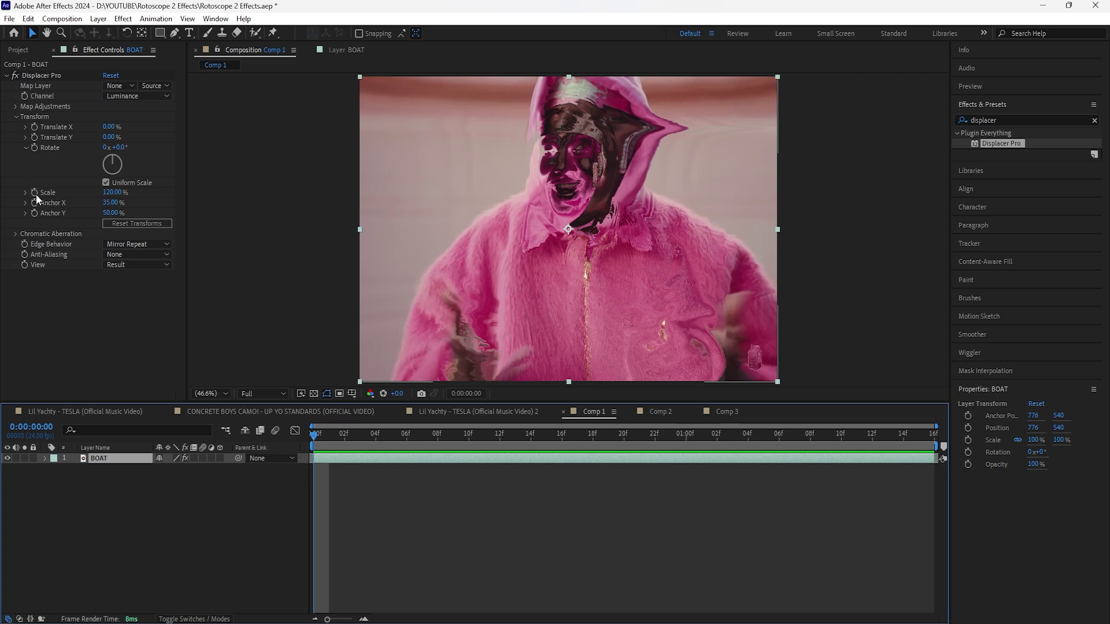
left_click(35, 194)
left_click(123, 459)
key("u")
key("space")
left_click(111, 193)
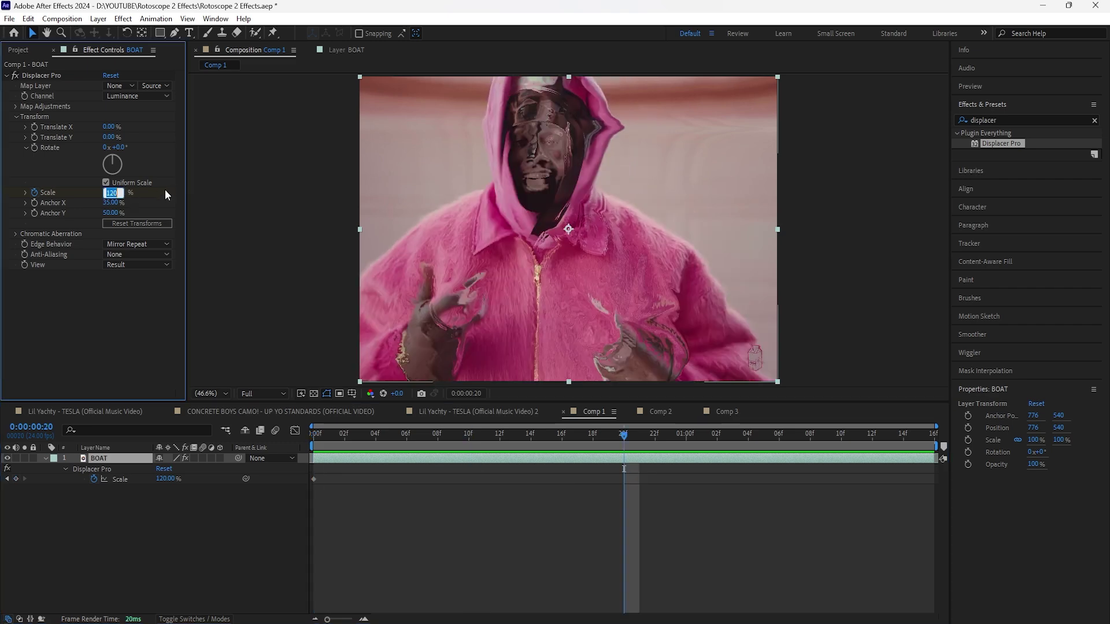
type("100")
- Apply Easy Ease to both Displacer Pro Scale keyframes
left_click_drag(633, 476, 314, 481)
right_click(314, 480)
mouse_move(417, 473)
left_click(486, 496)
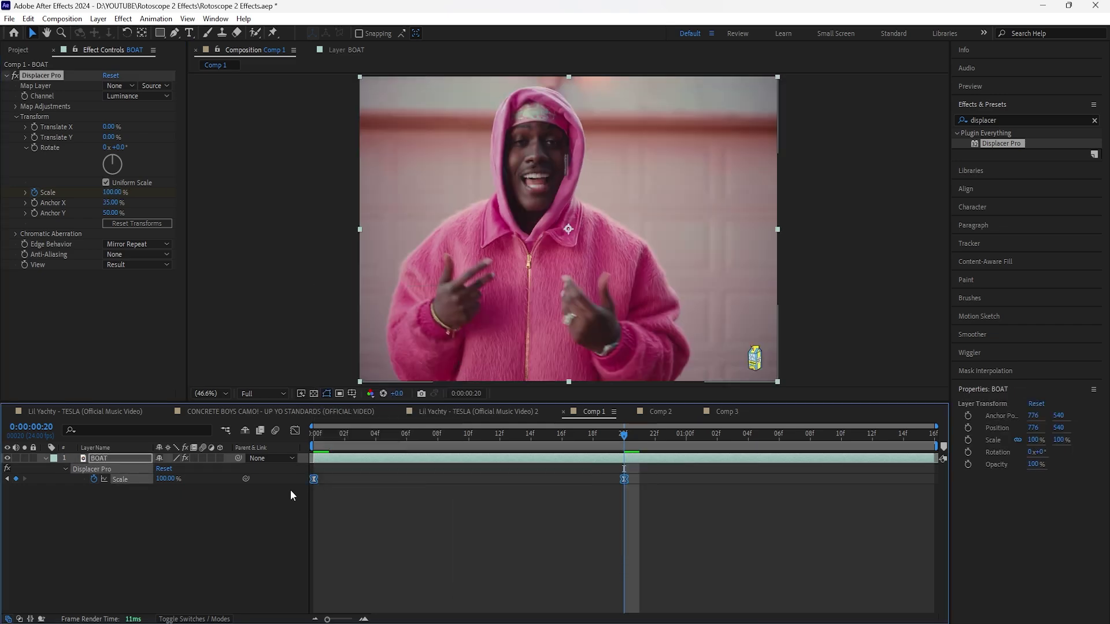
- Extend both easing handles of the Scale speed graph inward for a steeper middle, and preview the animation
left_click(295, 432)
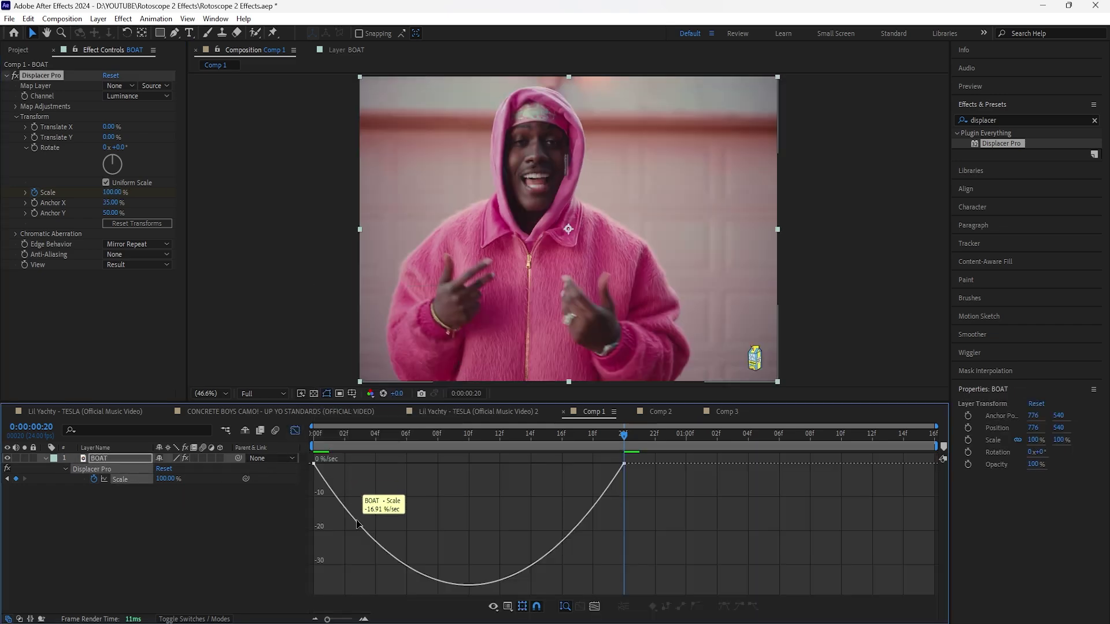
left_click_drag(365, 465, 407, 466)
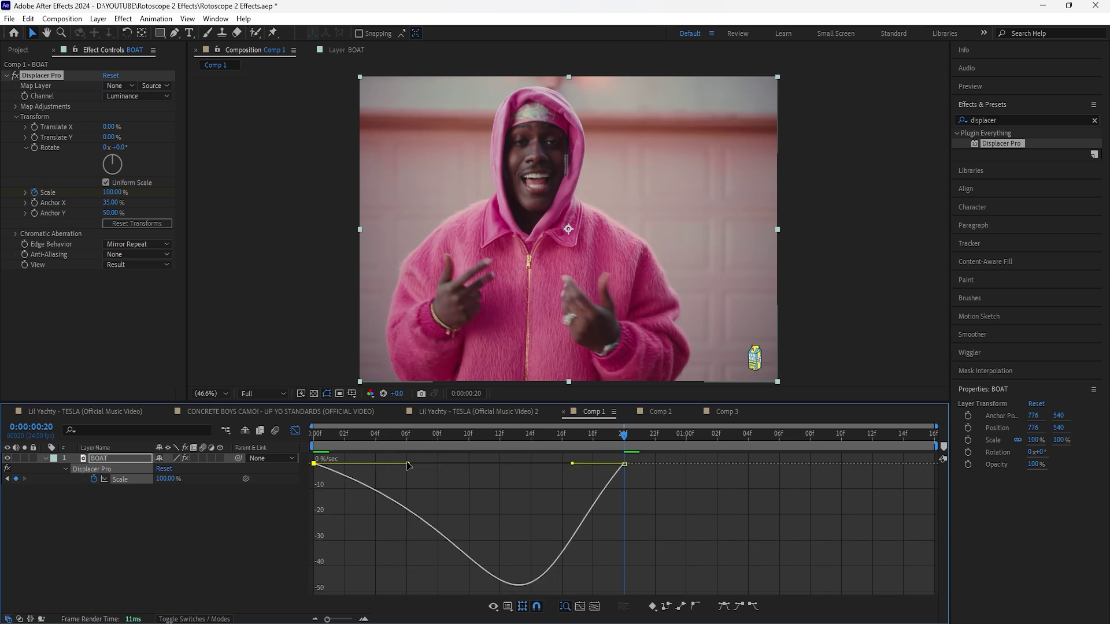
left_click_drag(573, 465, 530, 464)
left_click(318, 435)
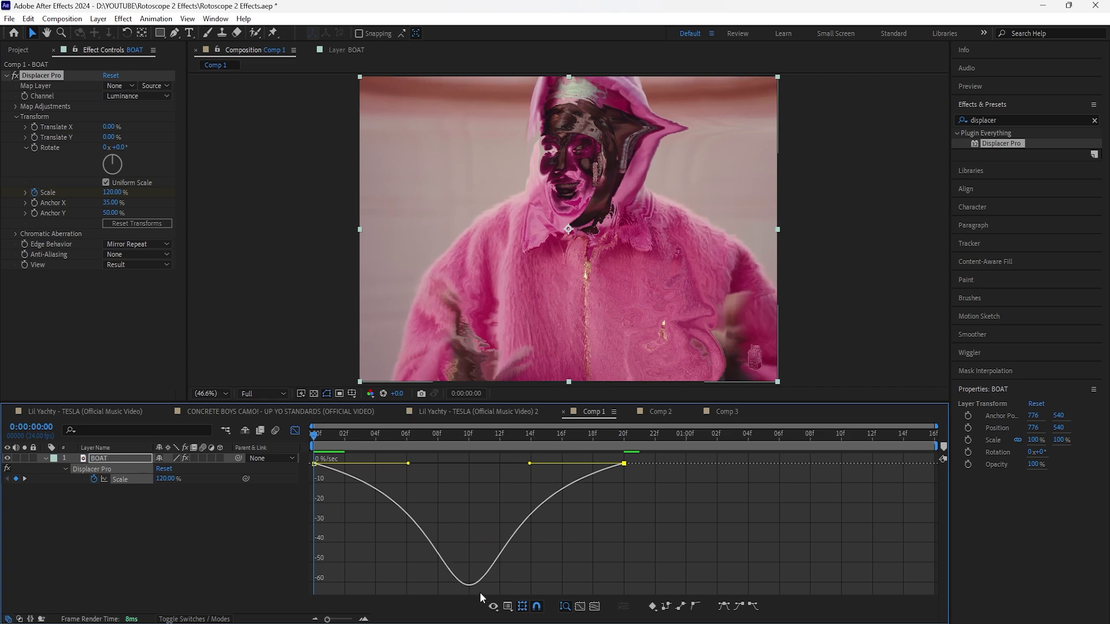
key("space")
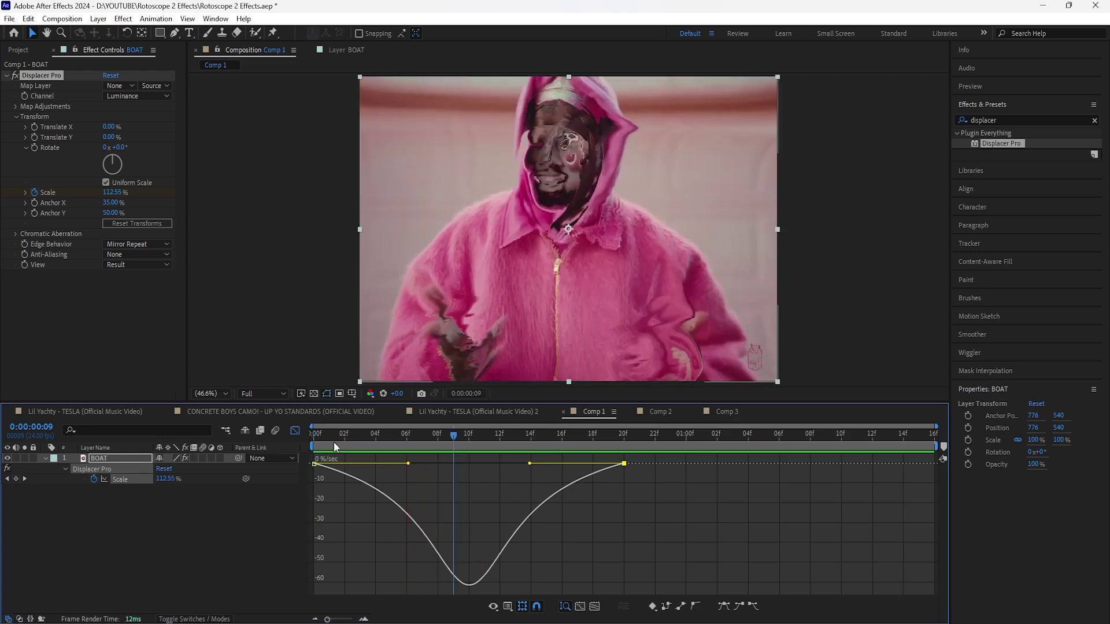
mouse_move(334, 442)
left_mouse_down()
mouse_move(315, 444)
mouse_move(480, 458)
mouse_move(588, 447)
mouse_move(413, 460)
mouse_move(315, 444)
left_mouse_up()
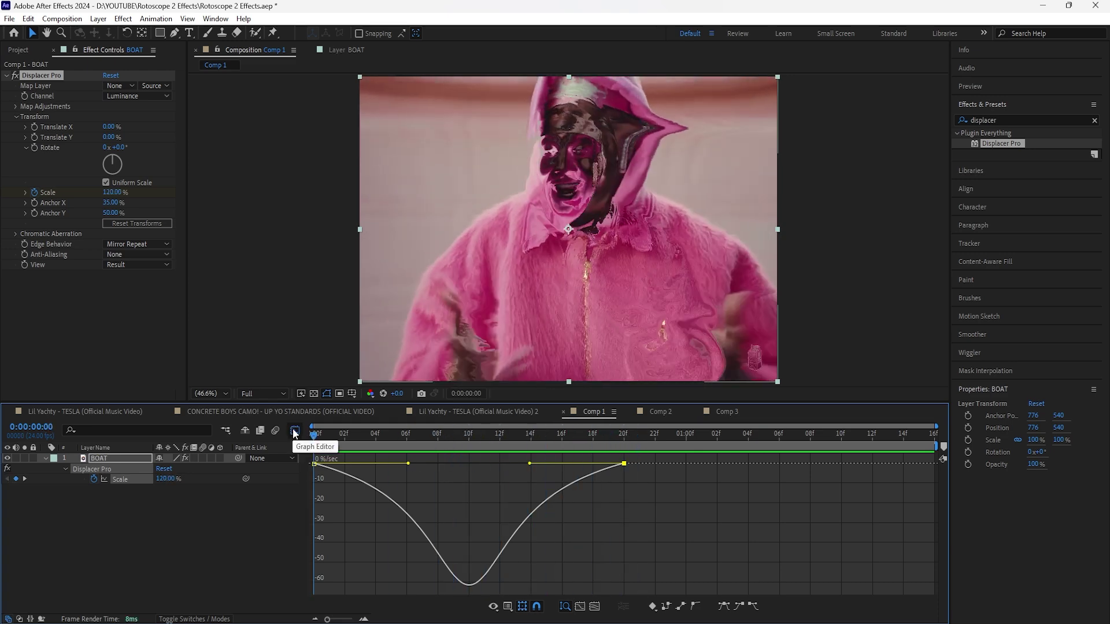
left_click(295, 432)
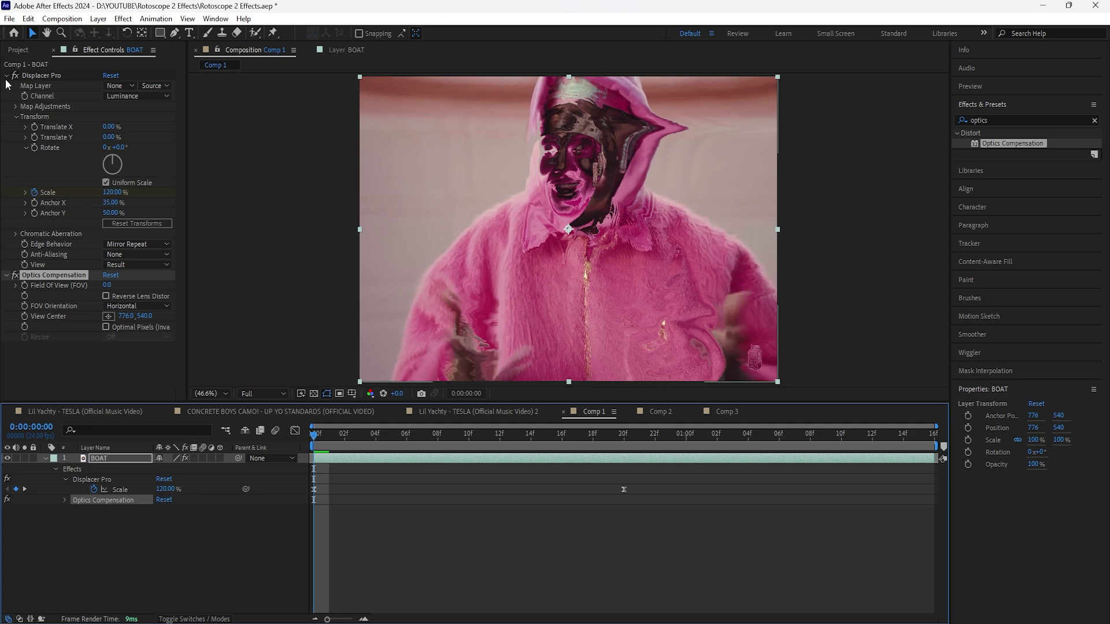
- Set the Optics Compensation field of view to 150 and enable reverse lens distortion
left_click(6, 76)
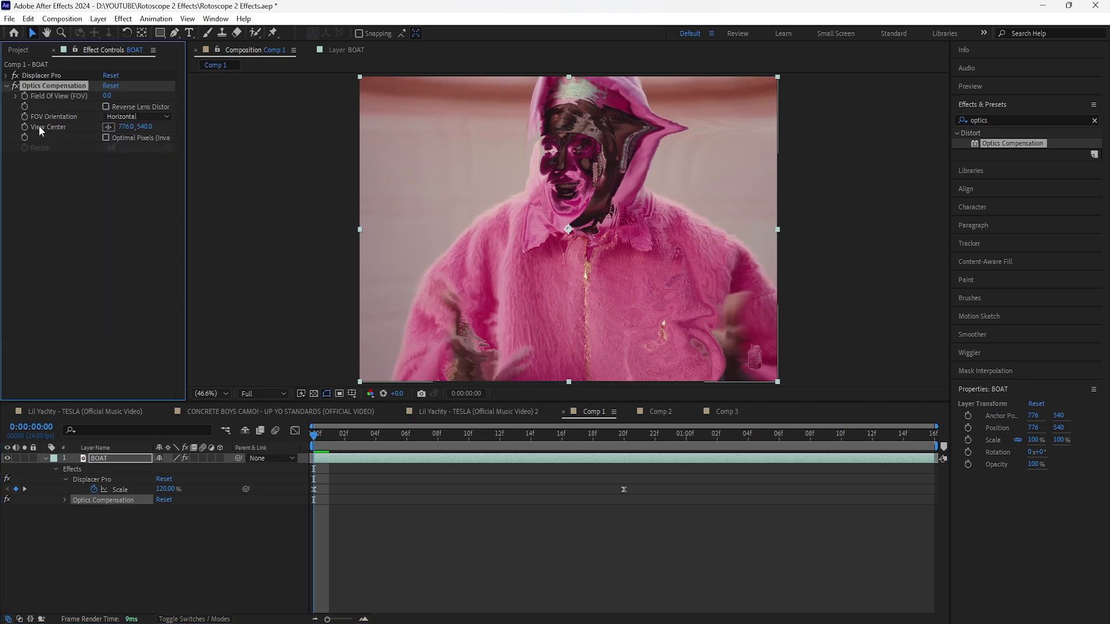
left_click(109, 96)
key("Return")
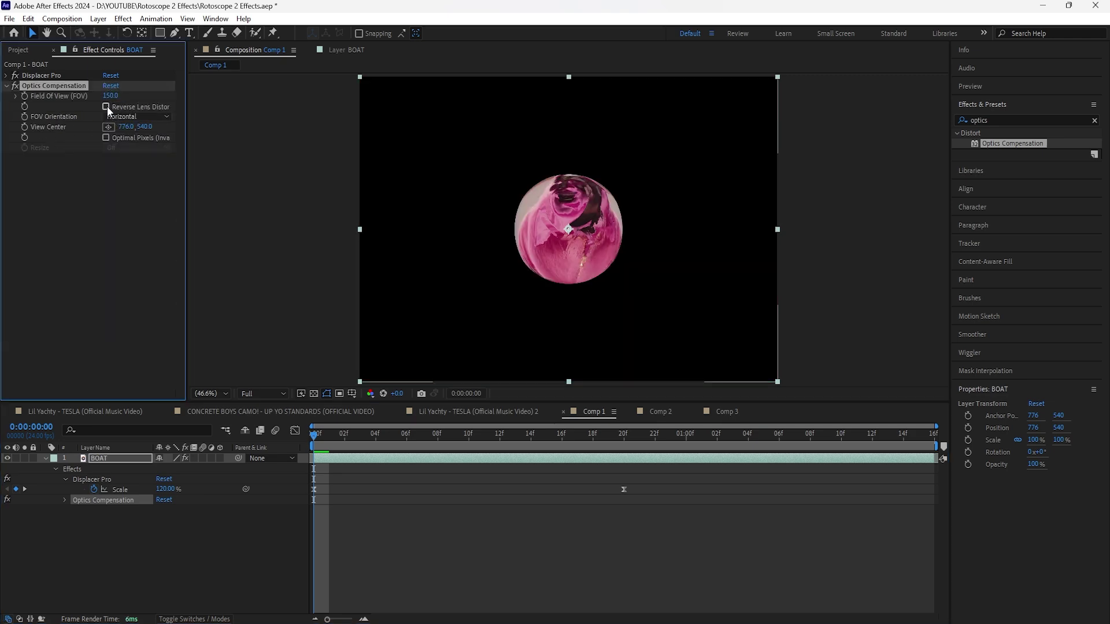
left_click(106, 107)
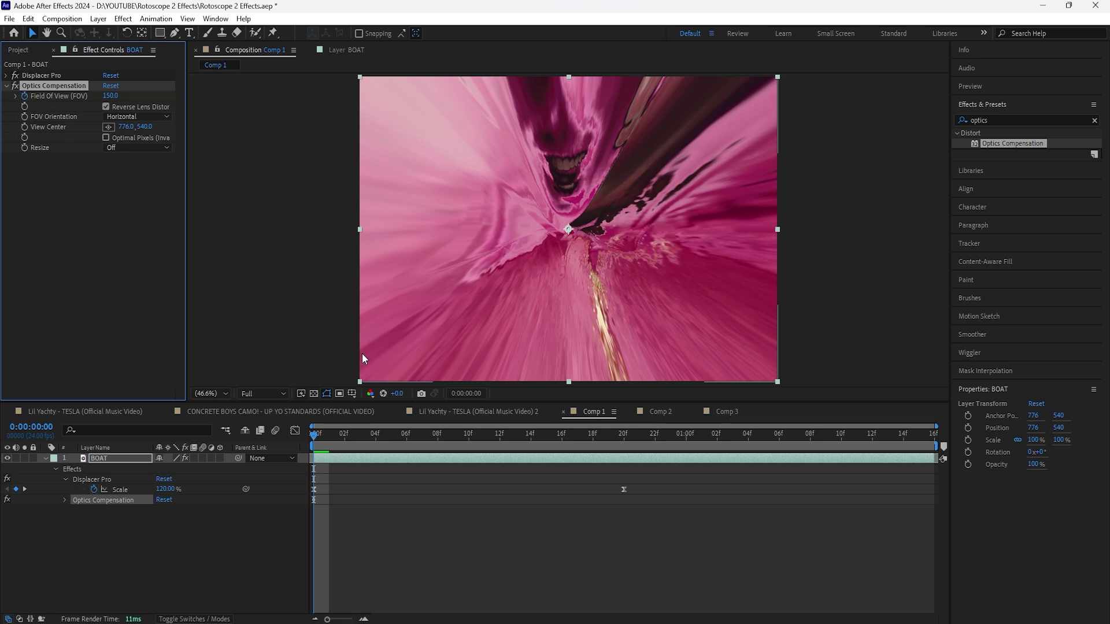
- Reveal the BOAT layer's animated properties and keyframe the Optics Compensation field of view to 0 at frame 20
left_click(376, 456)
key("u")
key("u")
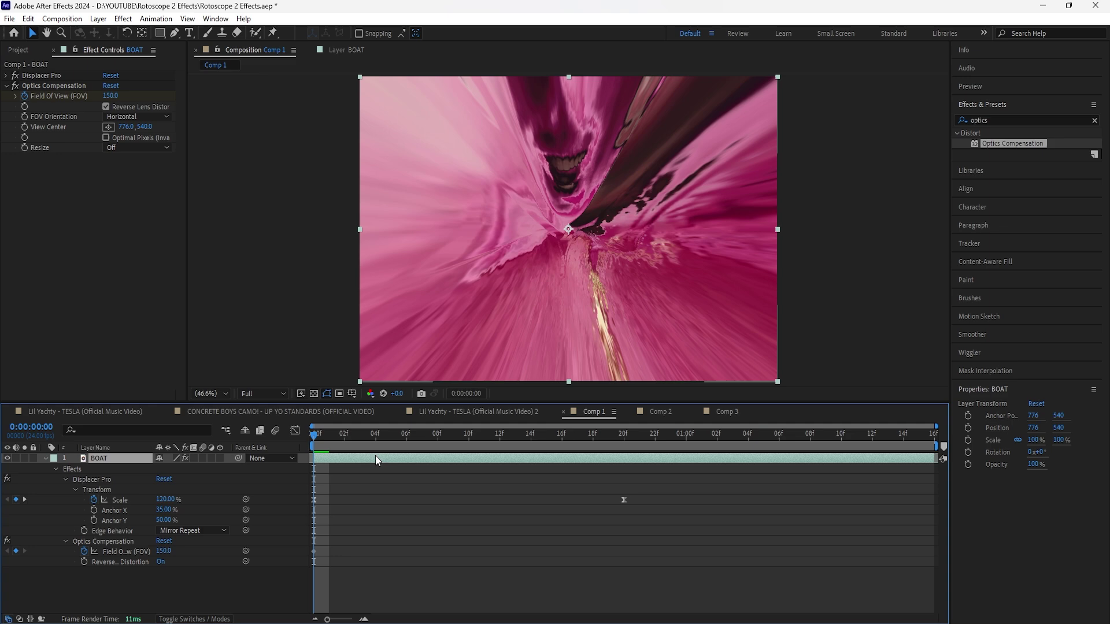
left_click(622, 446)
left_click(111, 96)
type("0")
key("Return")
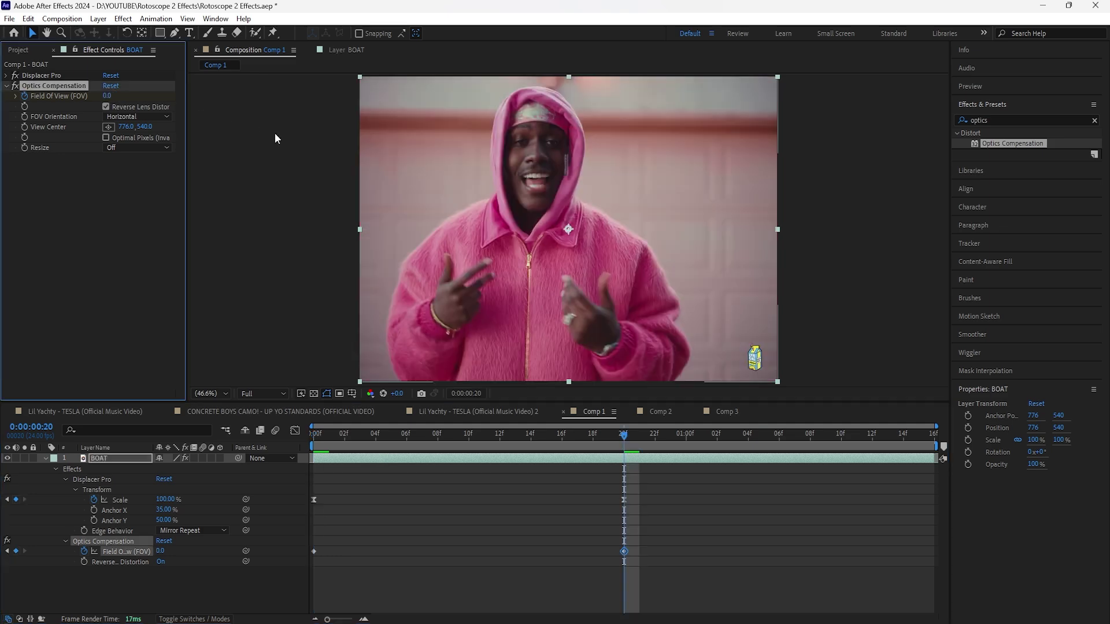
- Apply Easy Ease to both Field of View keyframes
left_click_drag(641, 548, 309, 570)
right_click(313, 552)
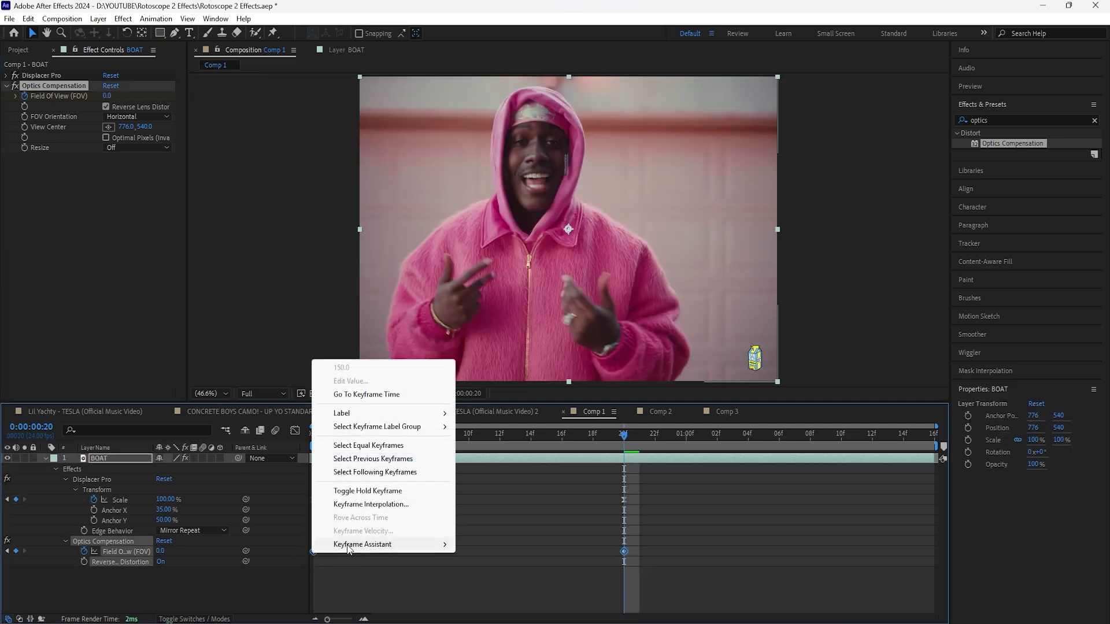
left_click_drag(630, 549, 311, 556)
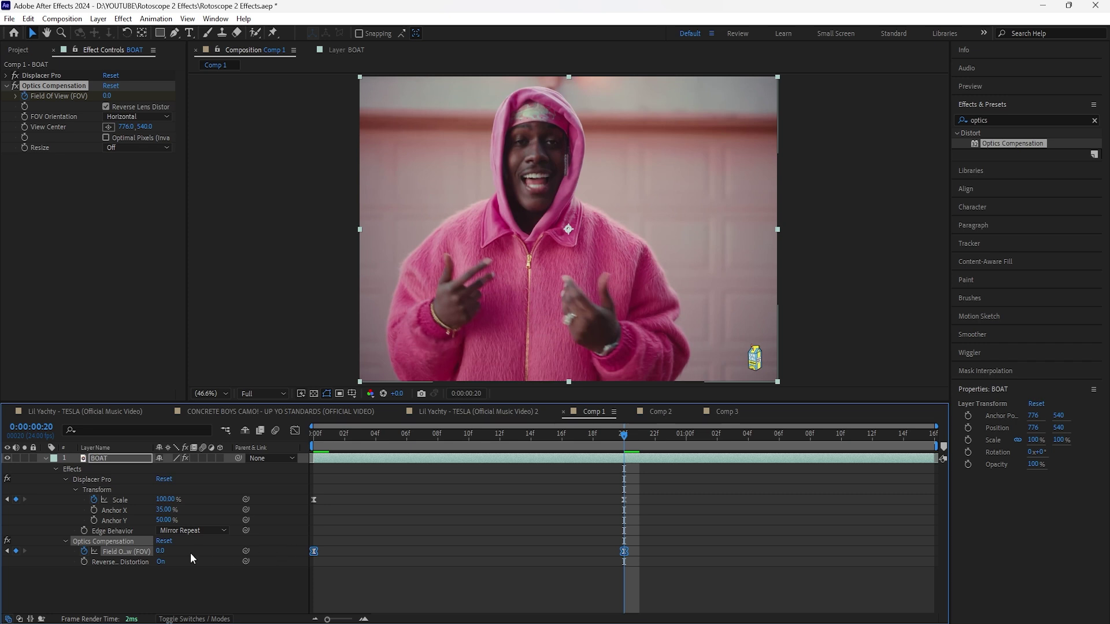
- Extend both easing handles of the Field of View speed graph inward, and preview the animation from the start
left_click(295, 431)
left_click_drag(311, 457, 407, 466)
left_click_drag(572, 464, 528, 466)
left_click(295, 432)
key("Home")
key("space")
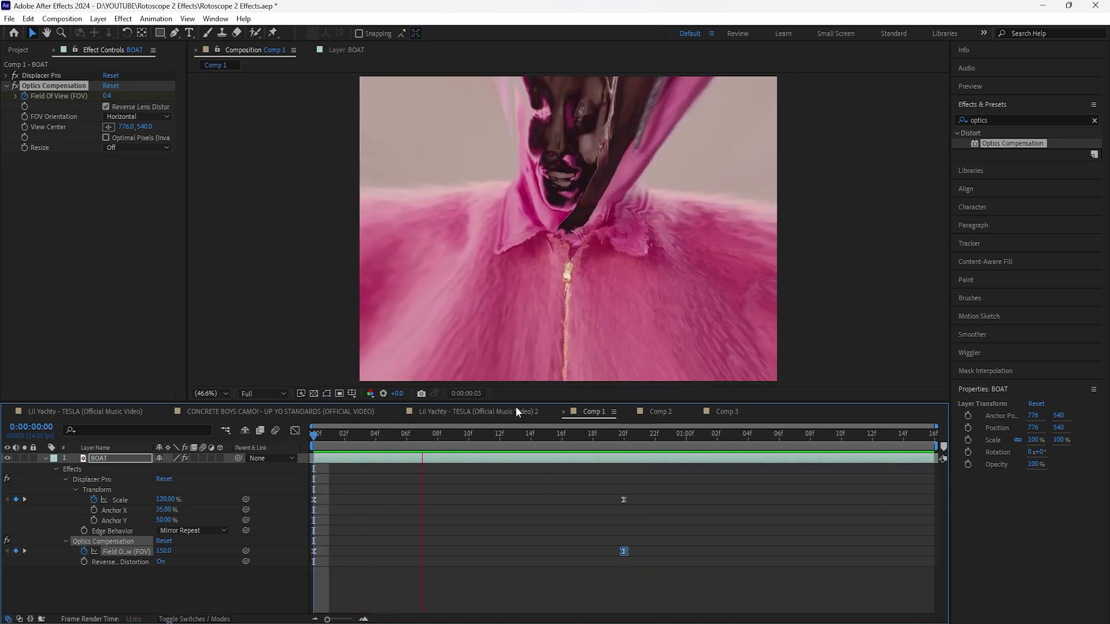
key("space")
key("Home")
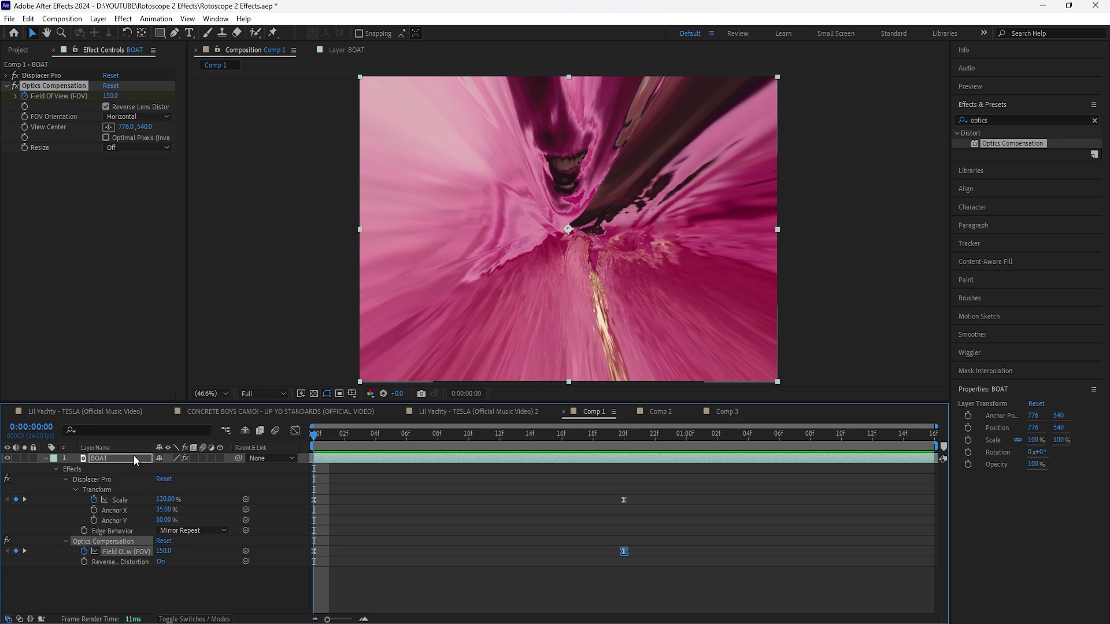
- Add the Turbulent Displace effect to the BOAT layer
left_click(137, 459)
left_click(1095, 120)
type("turbul")
double_click(1009, 143)
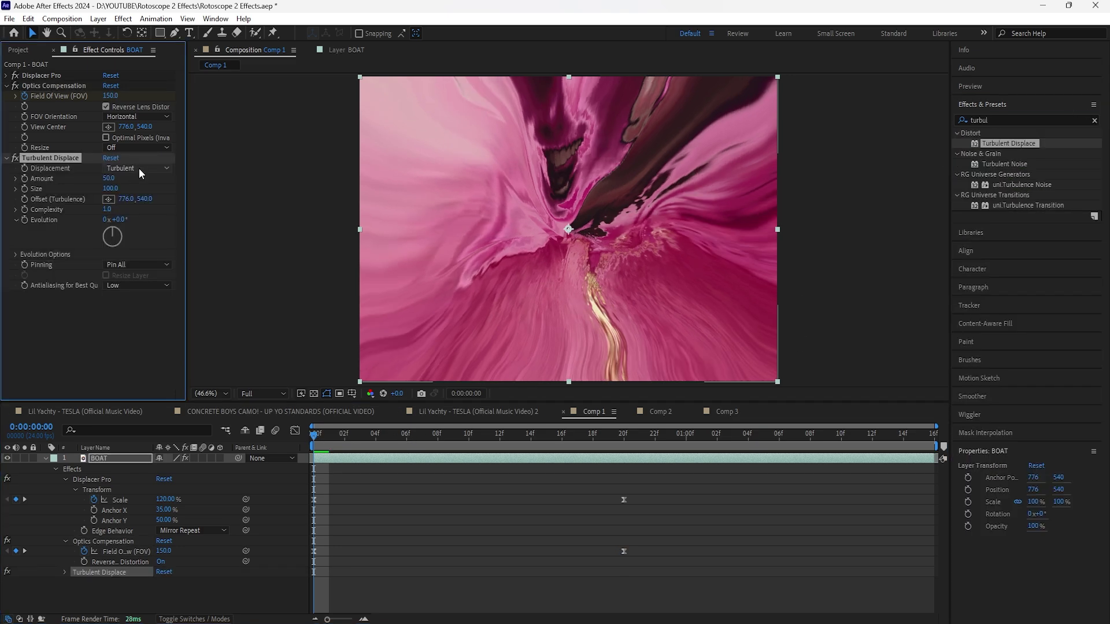
- Set the Turbulent Displace displacement type to Turbulent Smoother and its complexity to 6
left_click(139, 168)
left_click(196, 227)
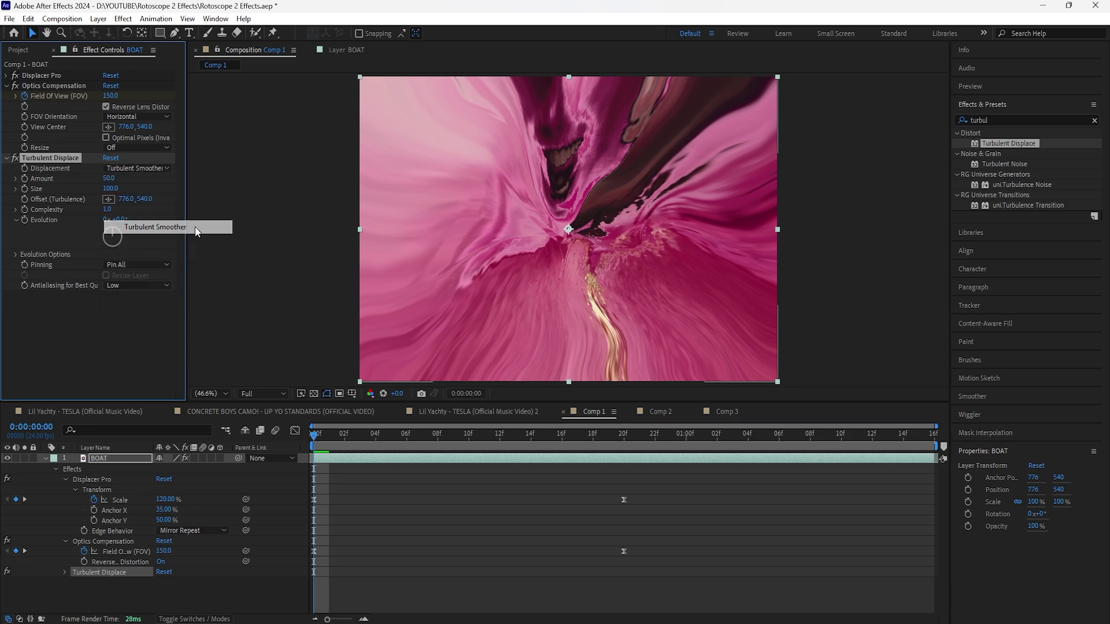
left_click(7, 86)
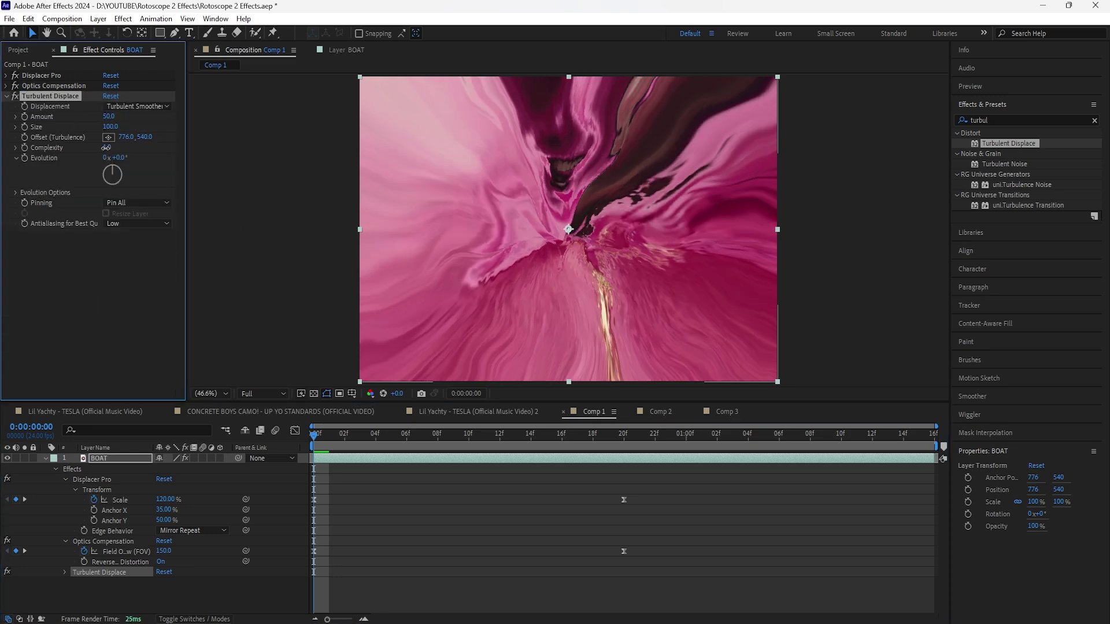
left_click(108, 148)
type("6")
key("Return")
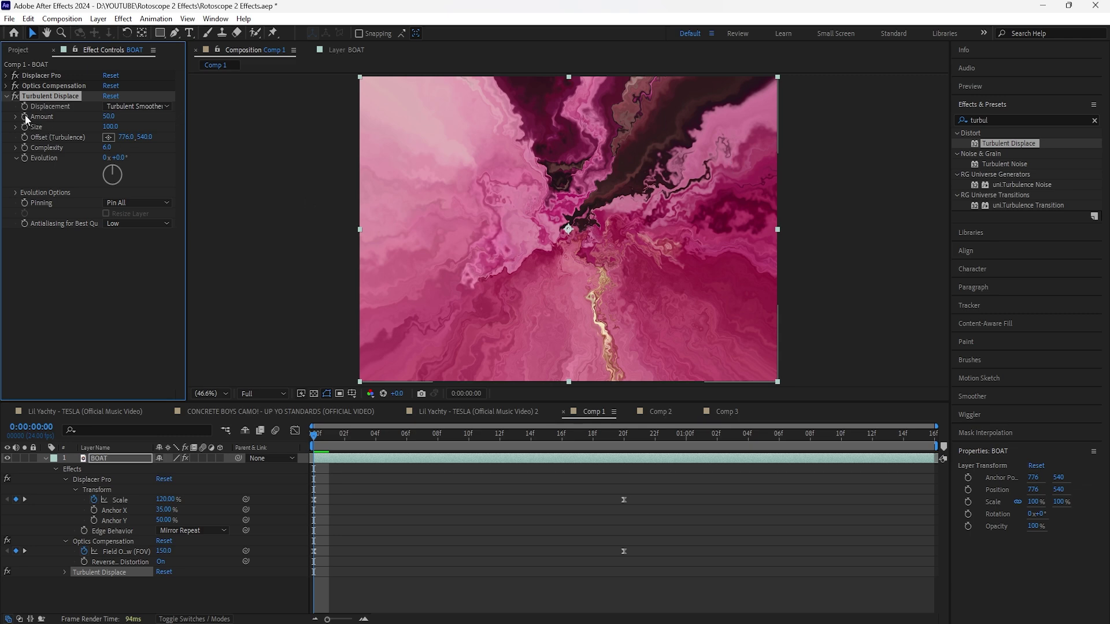
- Show the BOAT layer's keyframed properties and keyframe the Turbulent Displace amount to 0 at frame 20
left_click(142, 458)
key("u")
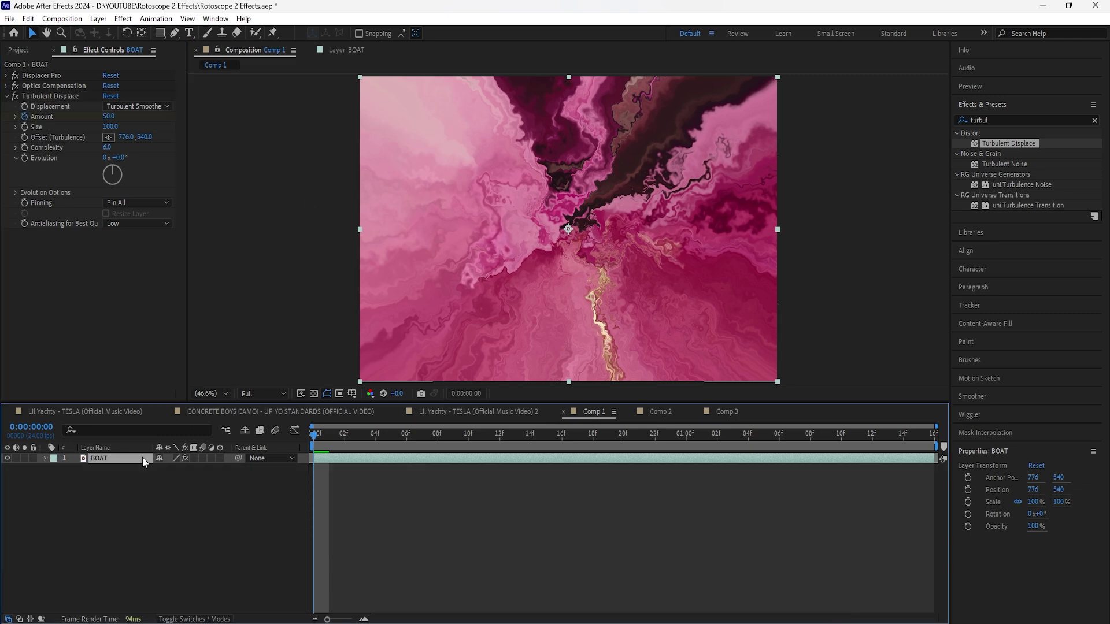
left_click(622, 435)
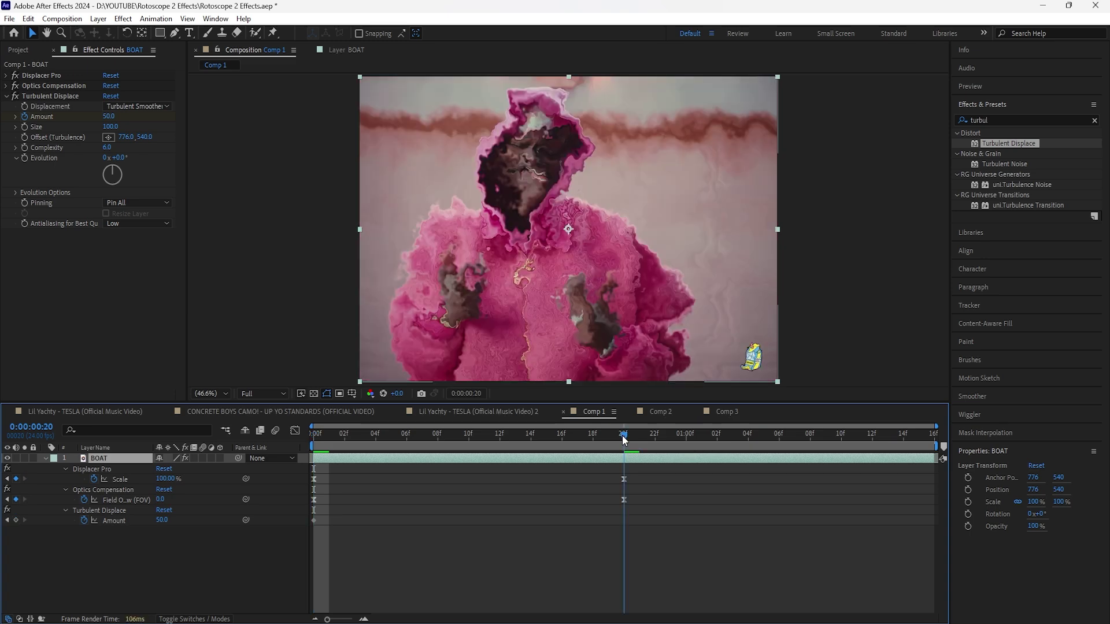
left_click(108, 116)
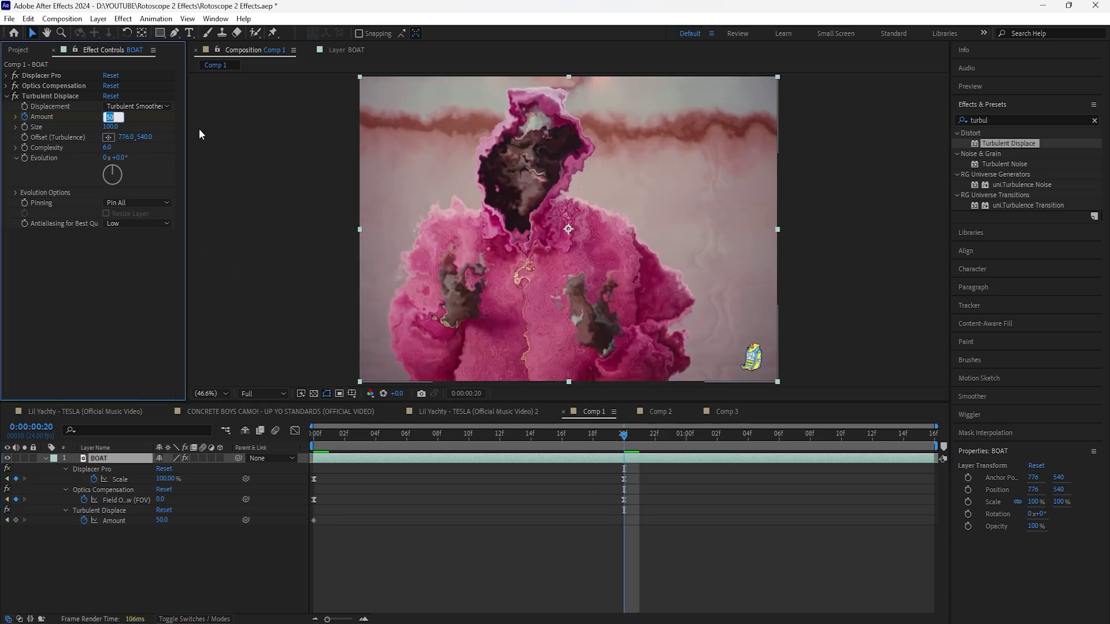
type("0")
key("Return")
- Apply Easy Ease to both Turbulent Displace Amount keyframes
left_click_drag(633, 518, 311, 525)
right_click(312, 522)
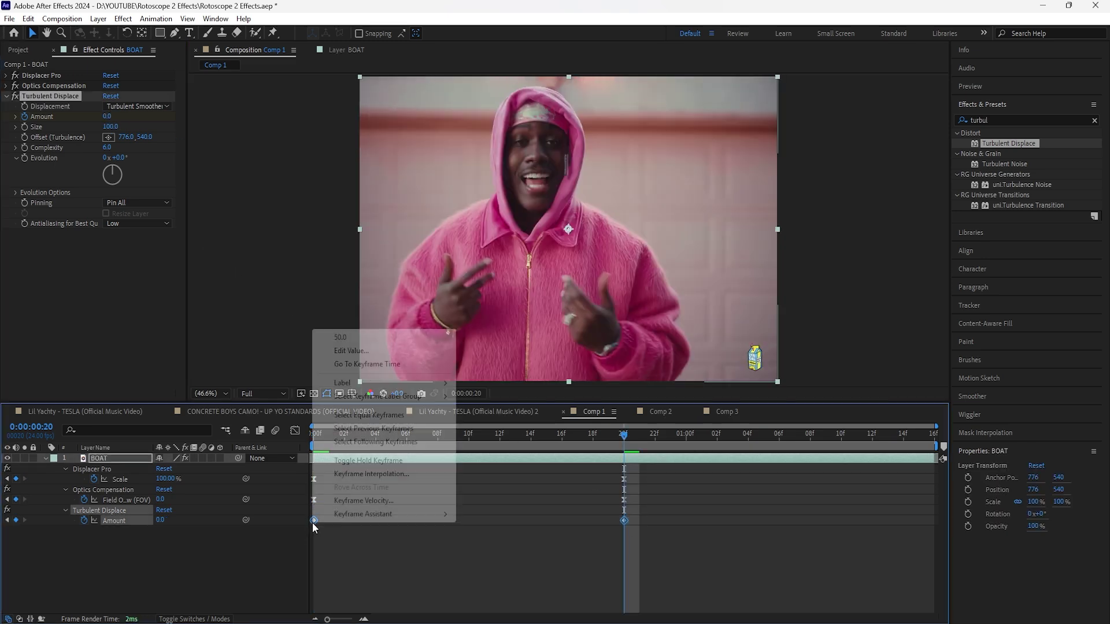
key("F9")
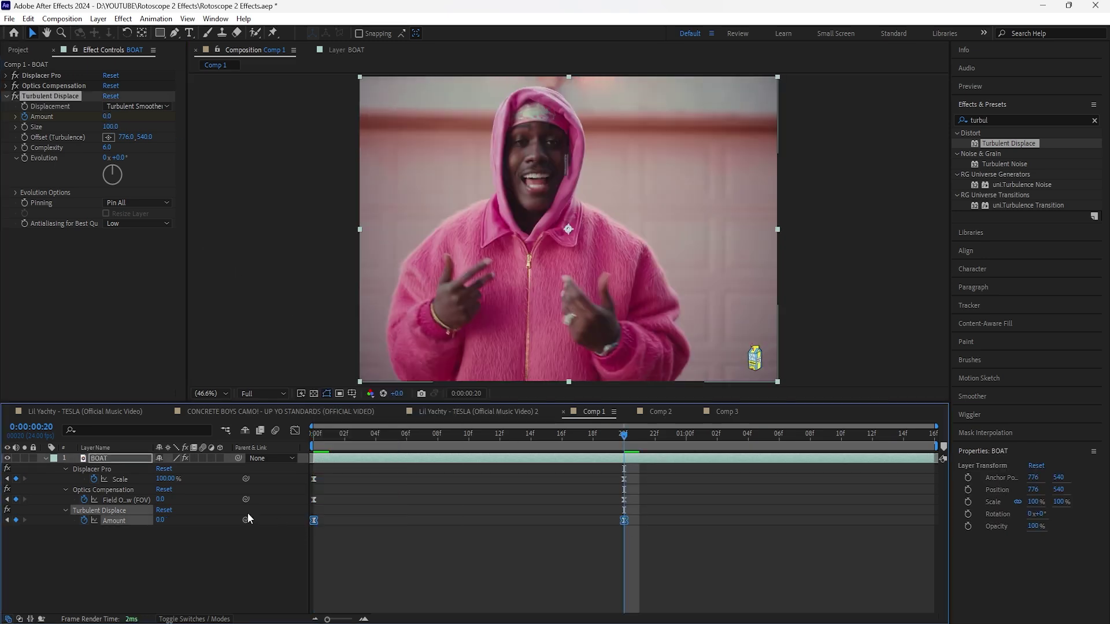
- Reshape the Amount speed graph by extending its easing handles, and preview the combined distortion animation
left_click(295, 433)
left_click_drag(364, 465, 547, 464)
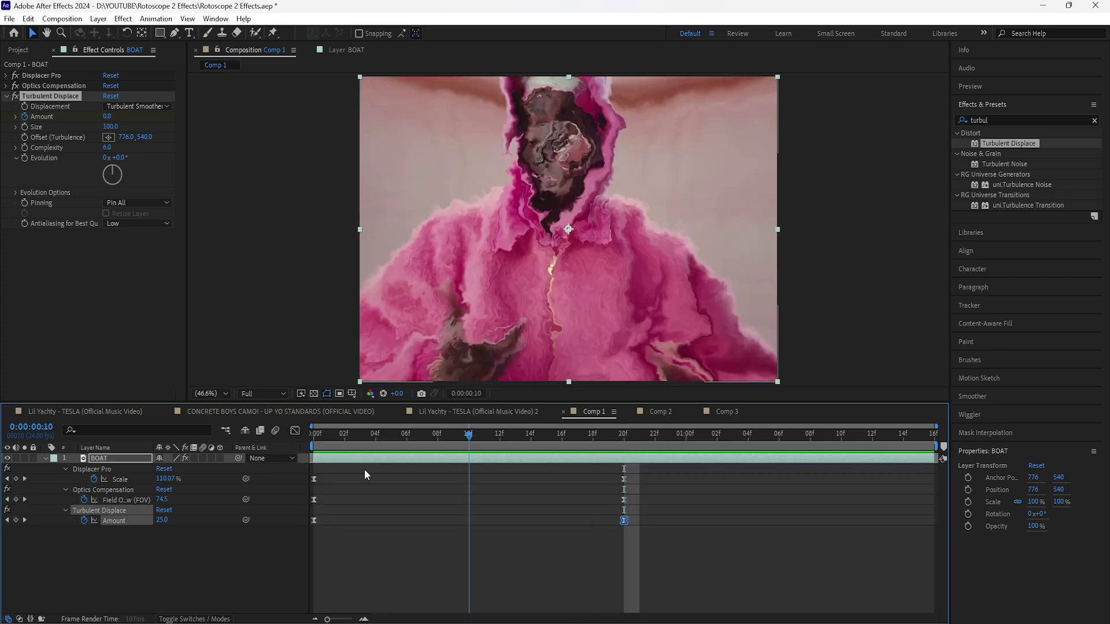
key("space")
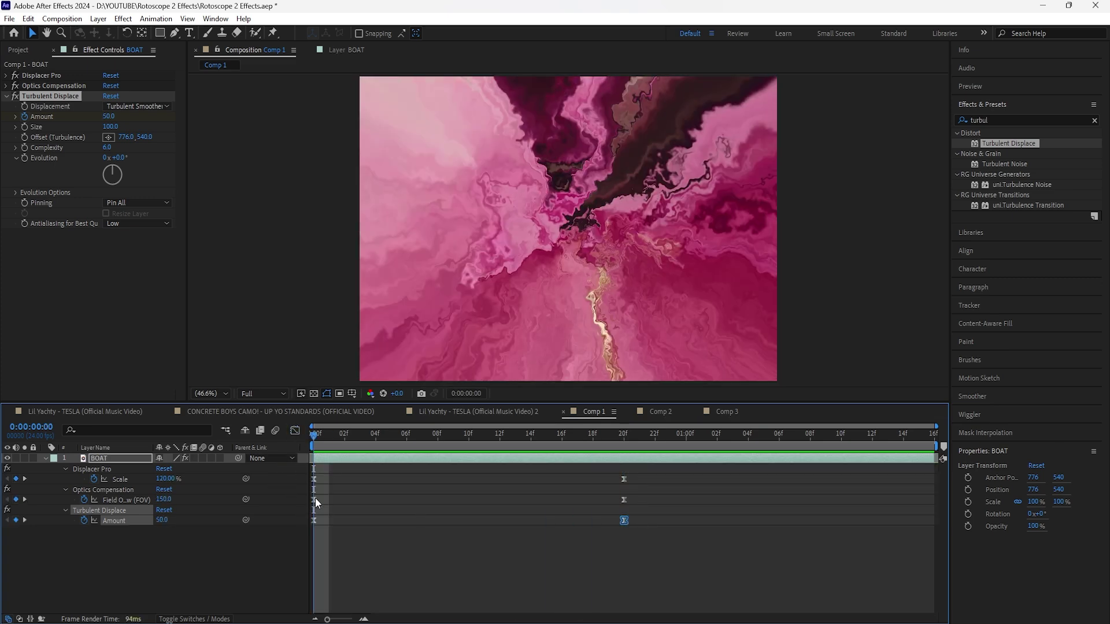
key("space")
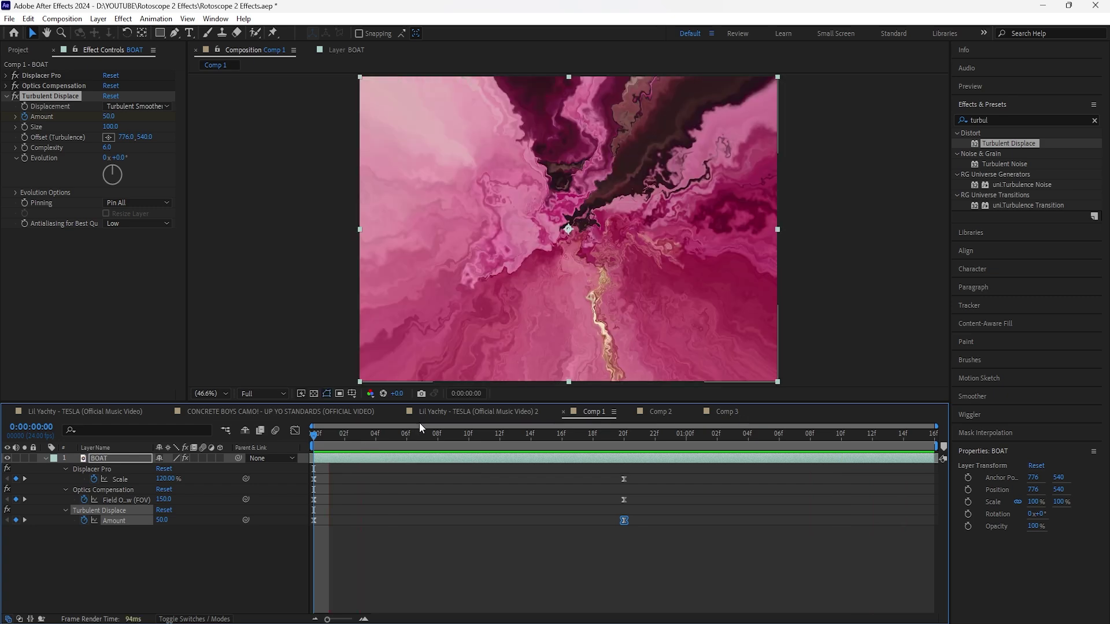
- Apply Glow to the BOAT layer with threshold 70% and radius 60, and keyframe its intensity at 2 on the first frame
left_click(110, 461)
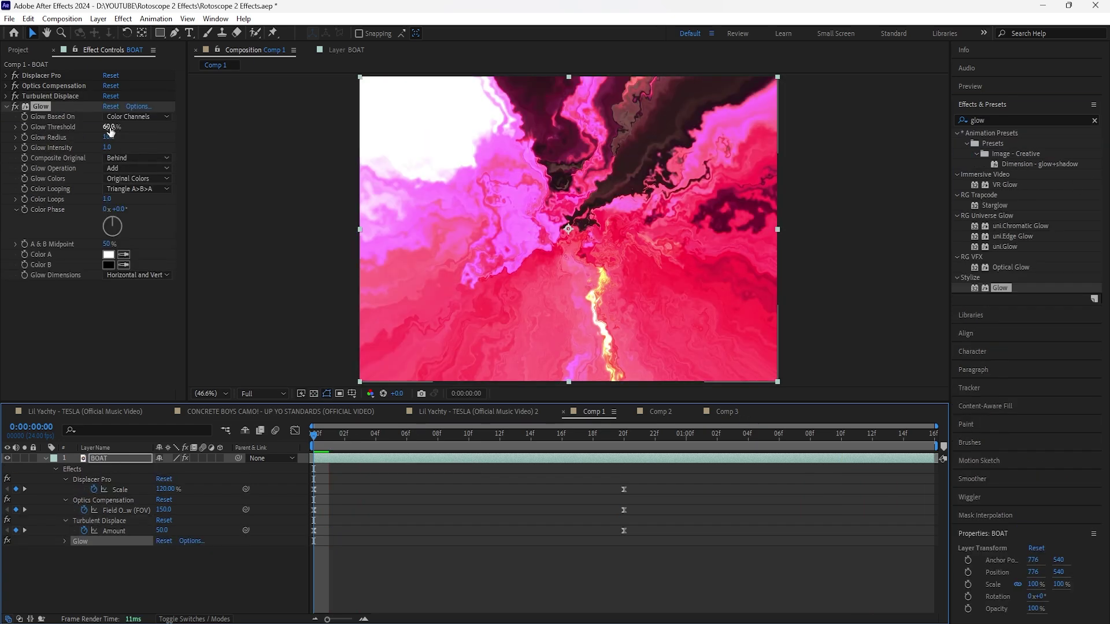
left_click_drag(110, 128, 132, 139)
left_click(114, 126)
type("70")
key("Return")
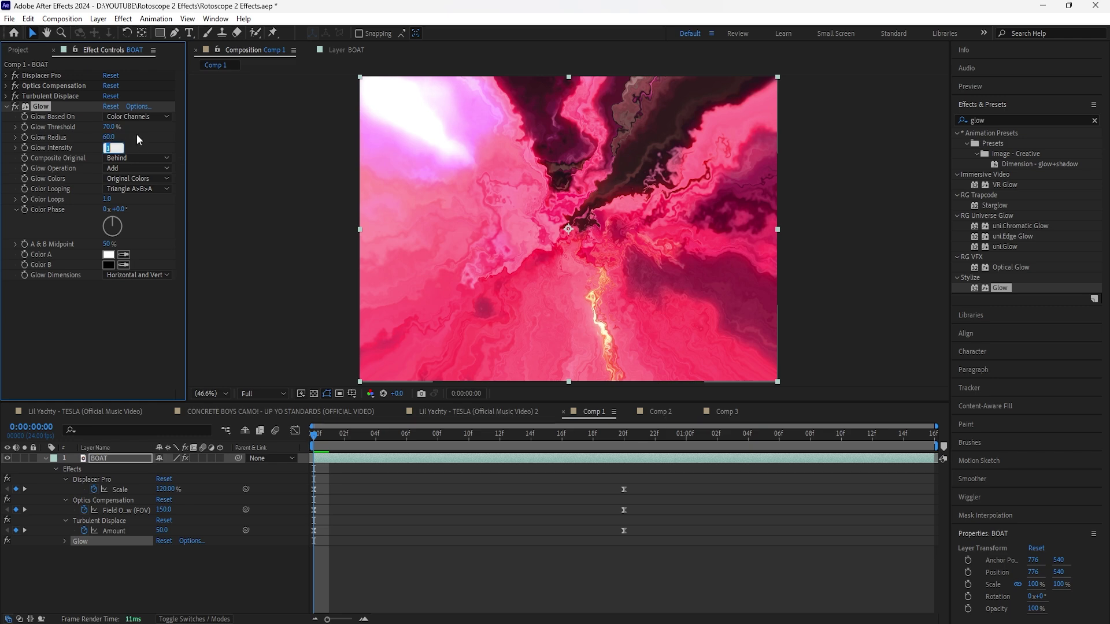
key("Return")
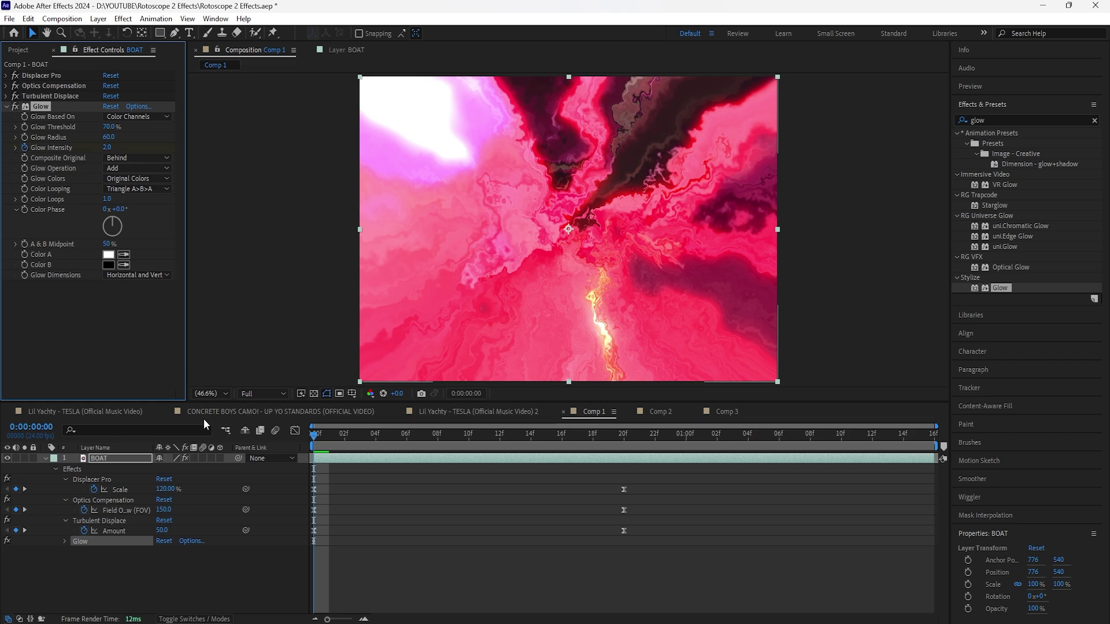
- Keyframe the BOAT layer's Glow Intensity to 0 at frame 20
left_click(137, 459)
key("e")
left_click(623, 436)
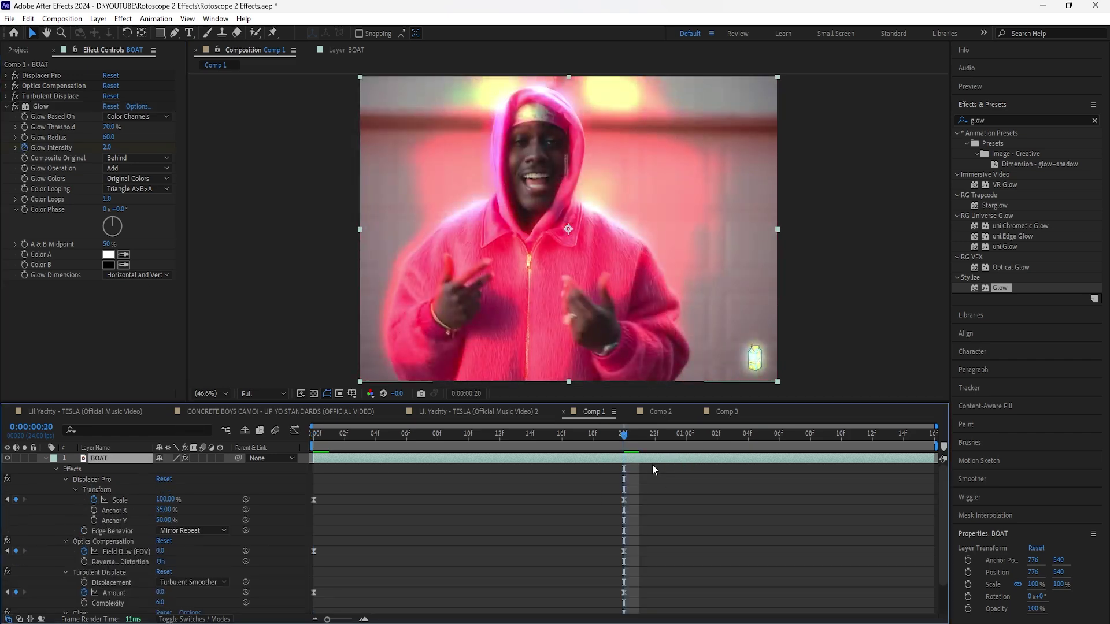
left_click(108, 148)
type("0")
key("Return")
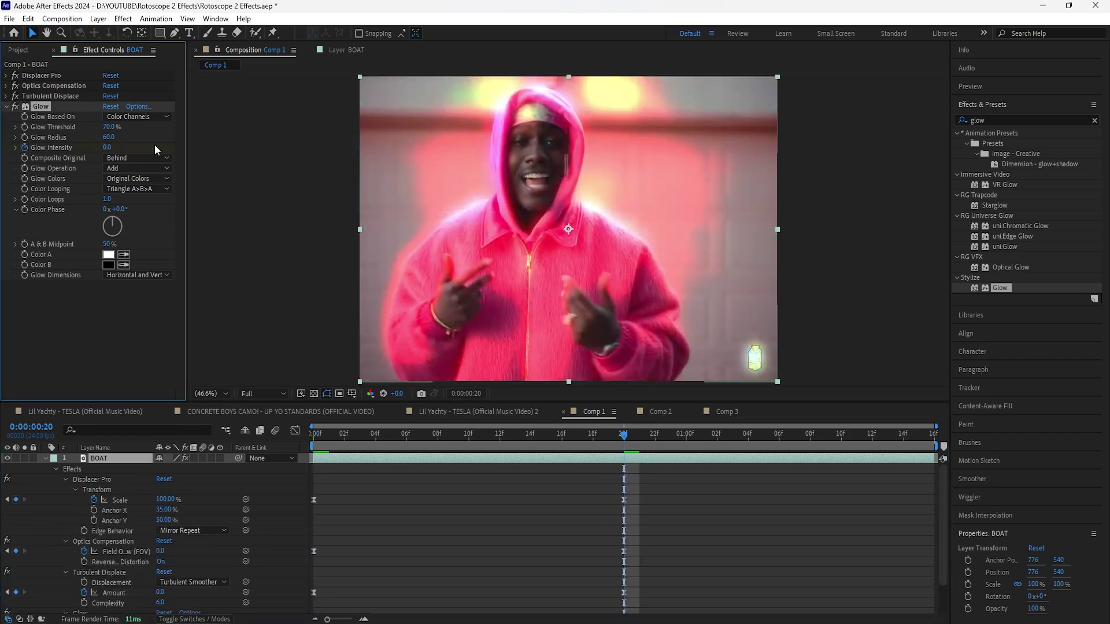
- Apply Easy Ease to both Glow Intensity keyframes and extend their easing handles in the speed graph
right_click(314, 613)
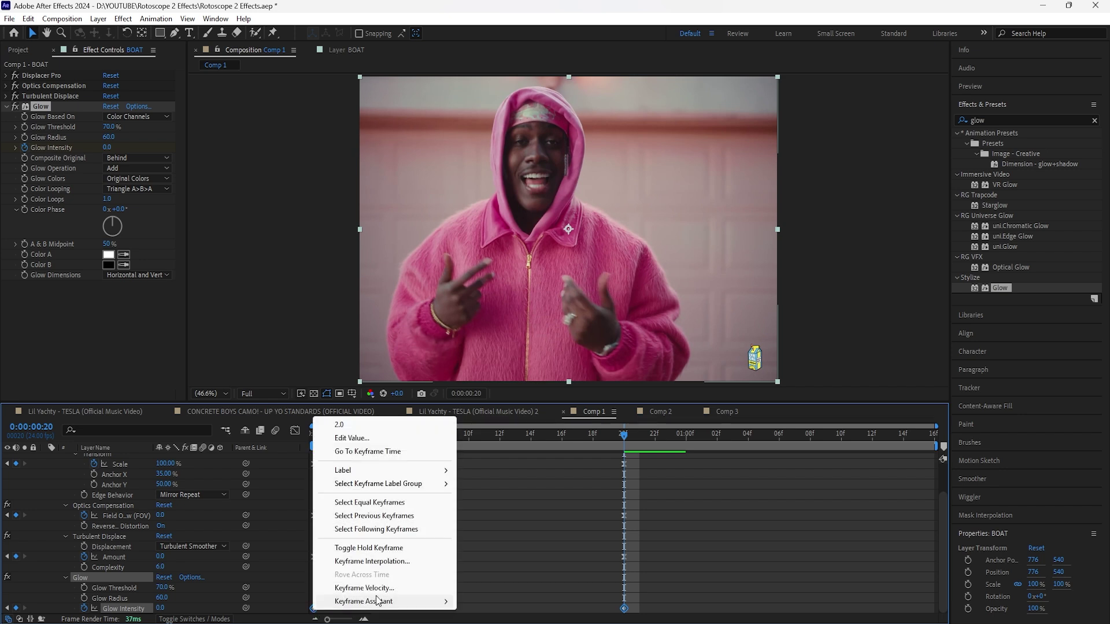
key("F9")
key("shift+F3")
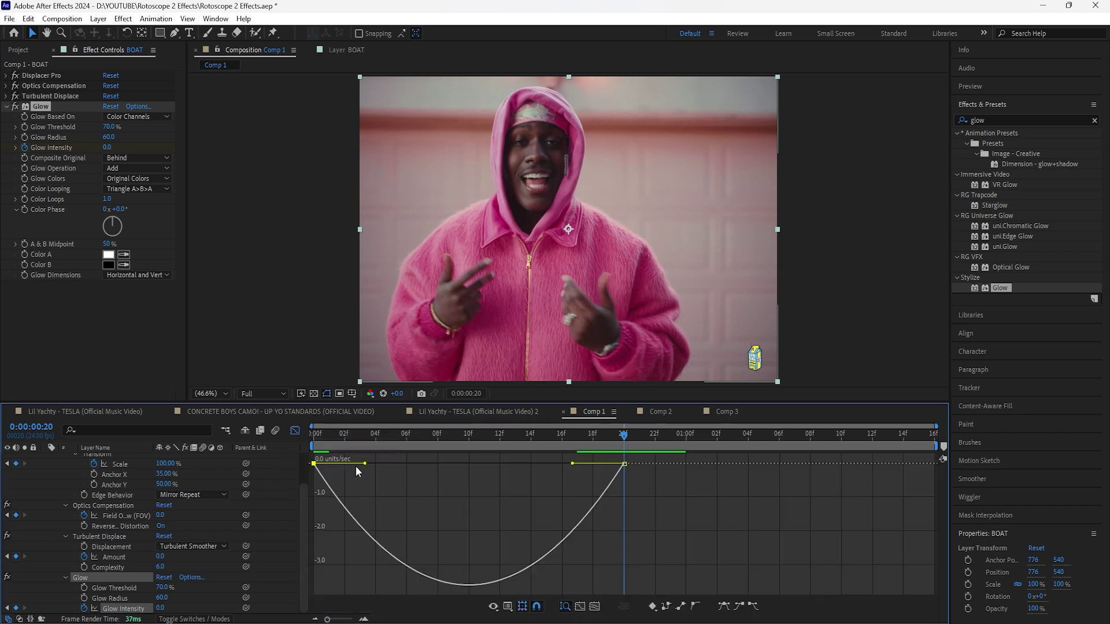
left_click_drag(365, 463, 408, 461)
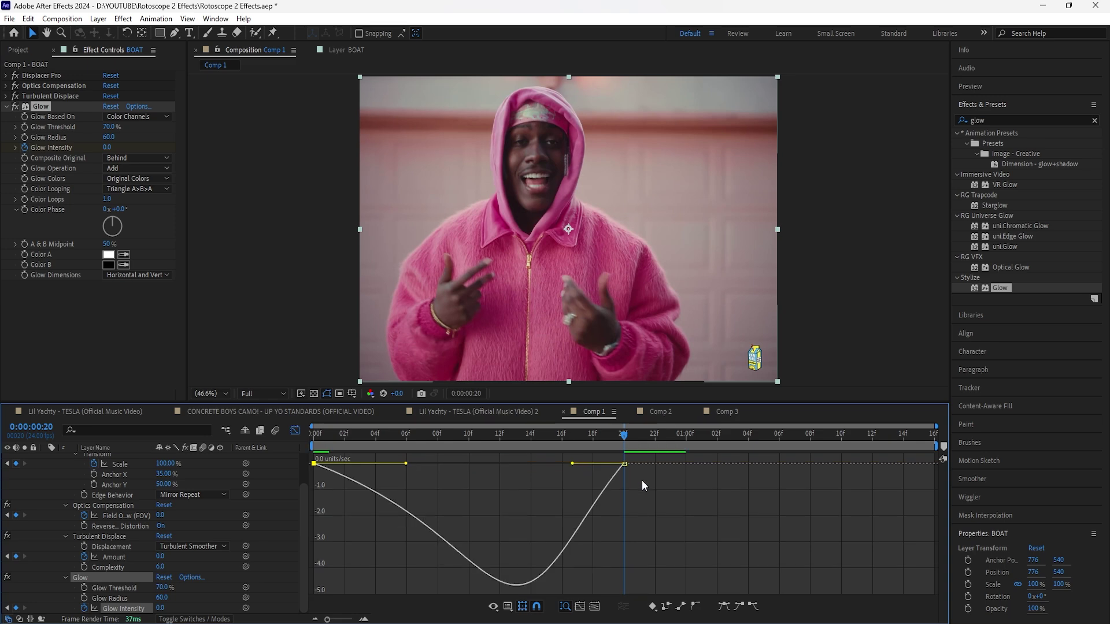
left_click(624, 464)
left_click_drag(573, 464, 522, 463)
key("shift+F3")
- Preview the distortion animation with the glow from the first frame
key("Home")
key("space")
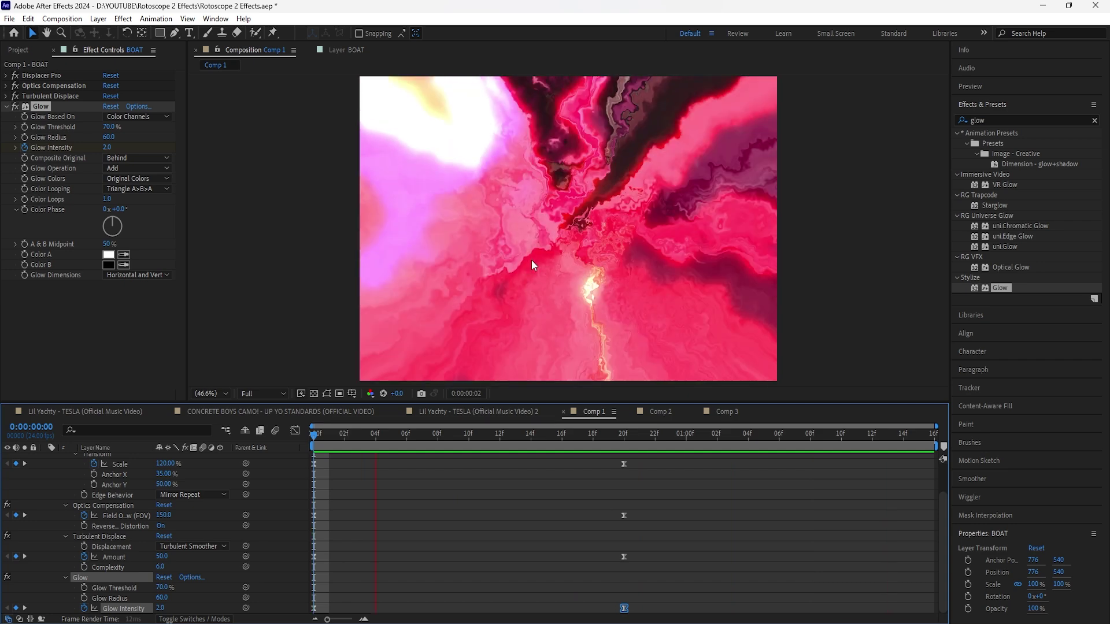
key("space")
- Apply CC Radial Fast Blur to the BOAT layer and set its zoom type to Brightest
scroll(347, 516, "up", 1)
left_click(106, 460)
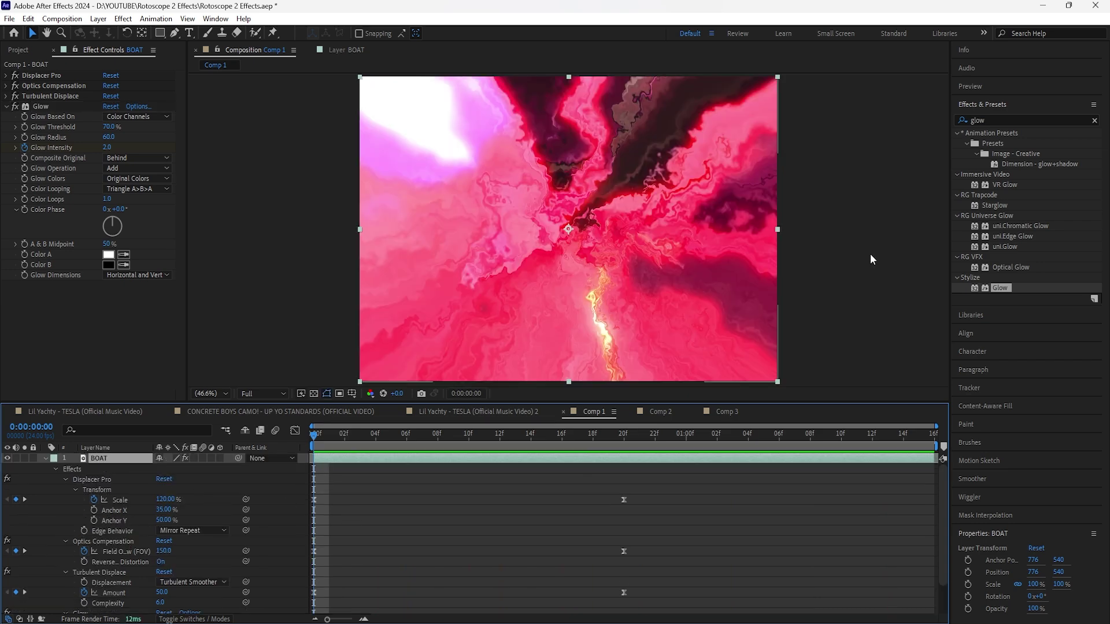
left_click(1094, 120)
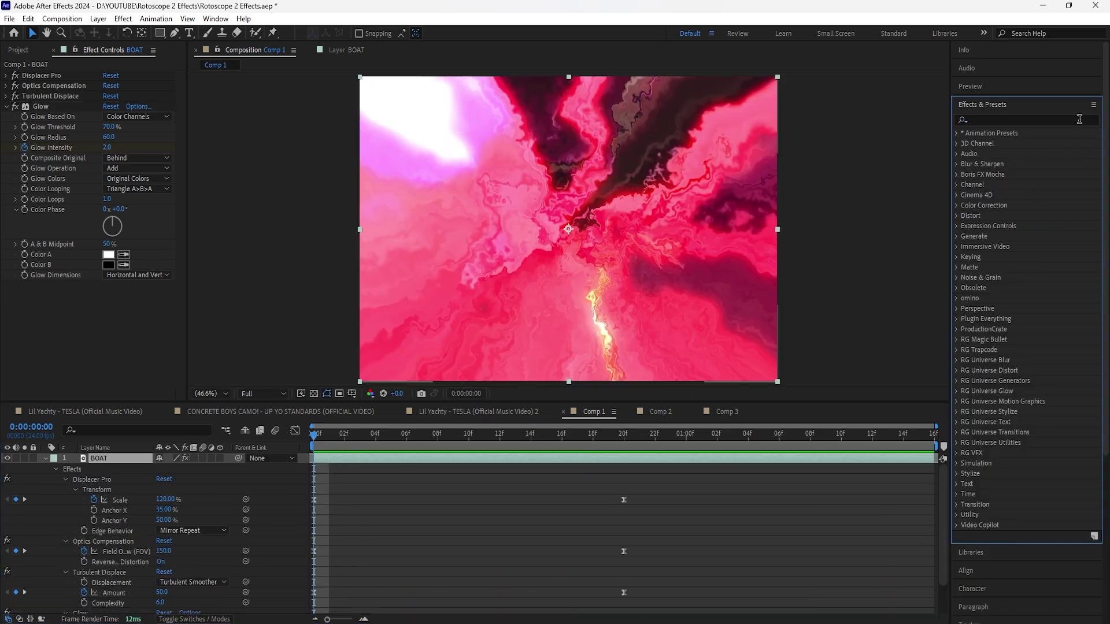
type("cc fadin")
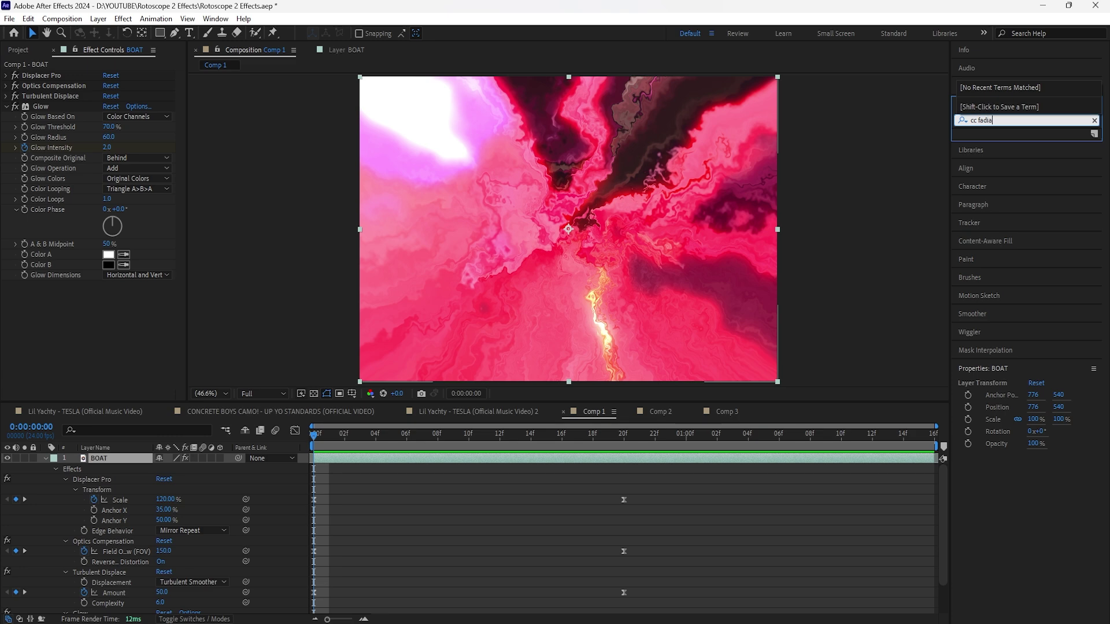
key("BackSpace")
key("BackSpace")
key("BackSpace")
type("radial")
double_click(1010, 154)
left_click(138, 316)
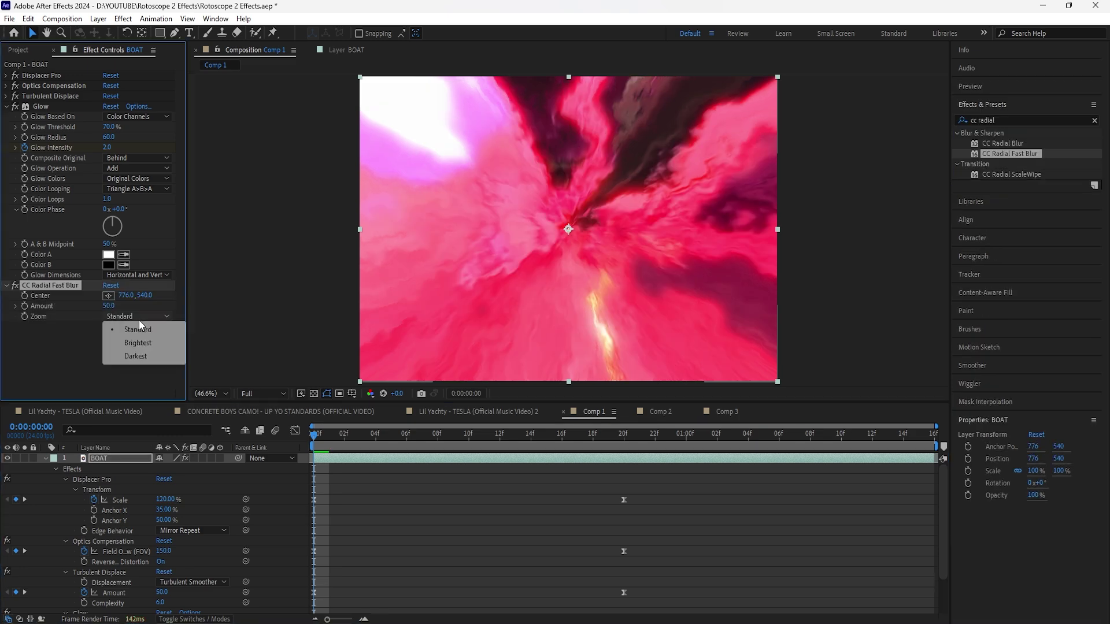
left_click(149, 344)
- Set the CC Radial Fast Blur amount to 100 and keyframe it on the first frame
left_click(6, 106)
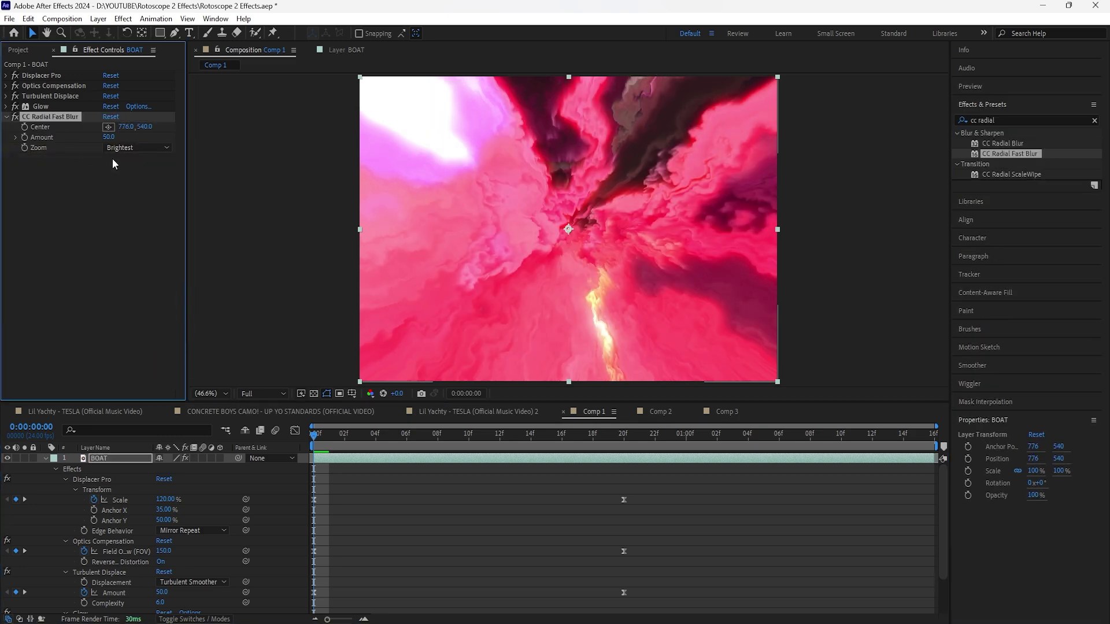
left_click(110, 138)
type("10")
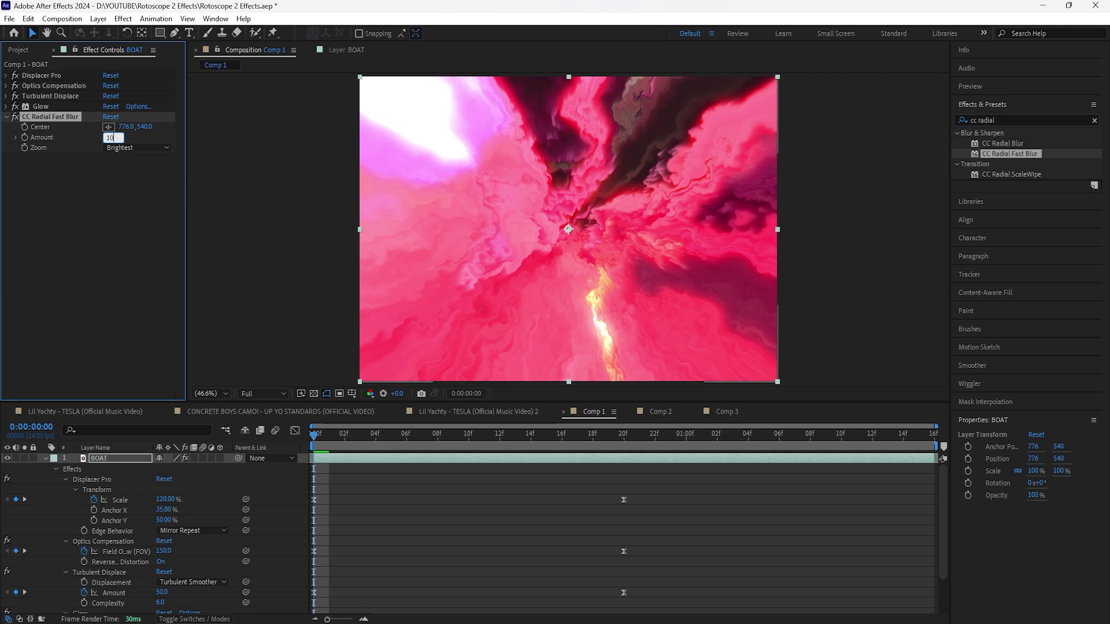
type("0")
key("Return")
- Keyframe the CC Radial Fast Blur amount to 0 at frame 20
left_click_drag(326, 443, 615, 474)
left_click(110, 137)
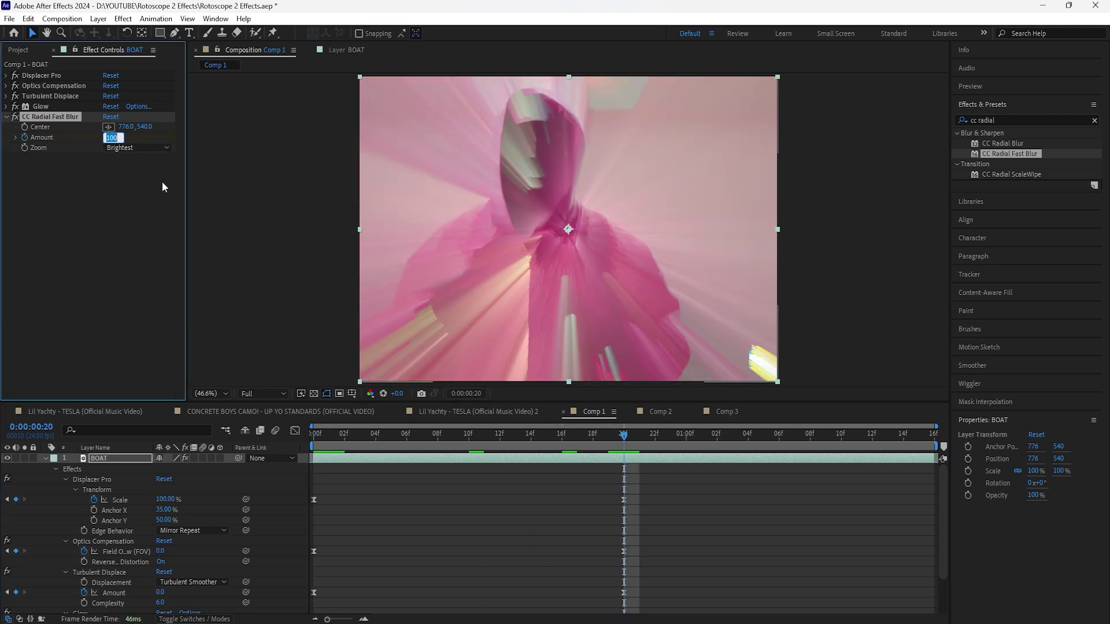
type("0")
key("Return")
- Apply Easy Ease to both CC Radial Fast Blur Amount keyframes
left_click(405, 486)
scroll(623, 574, "down", 3)
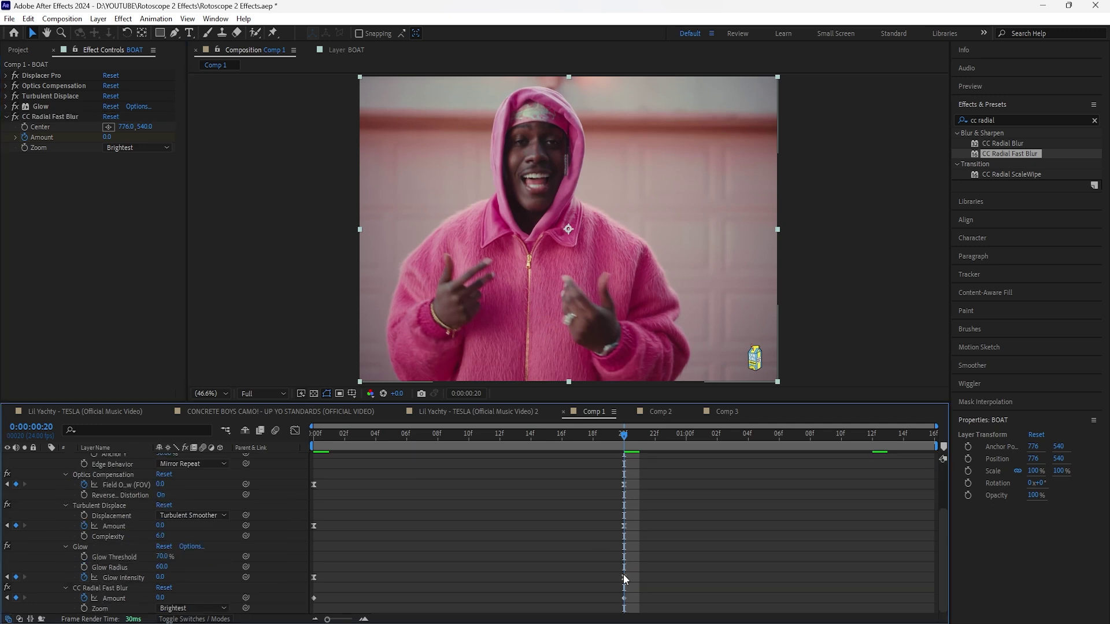
left_click(129, 601)
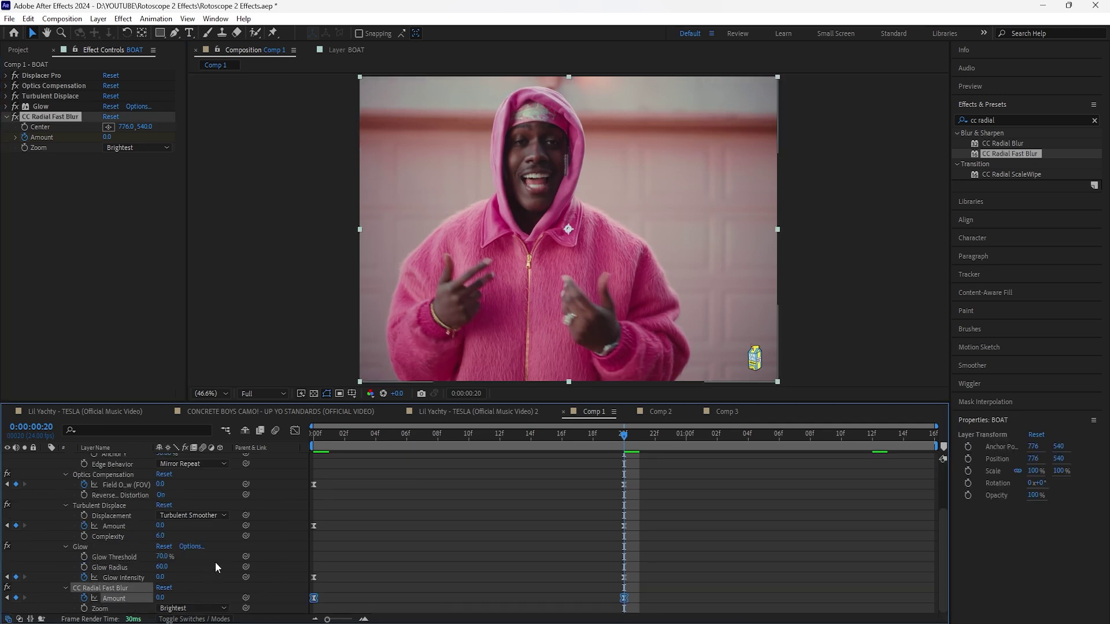
- Extend both easing handles in the radial blur Amount speed graph and preview the animation
left_click(295, 430)
left_click_drag(403, 464, 407, 465)
left_click_drag(572, 463, 529, 464)
key("shift+F3")
key("space")
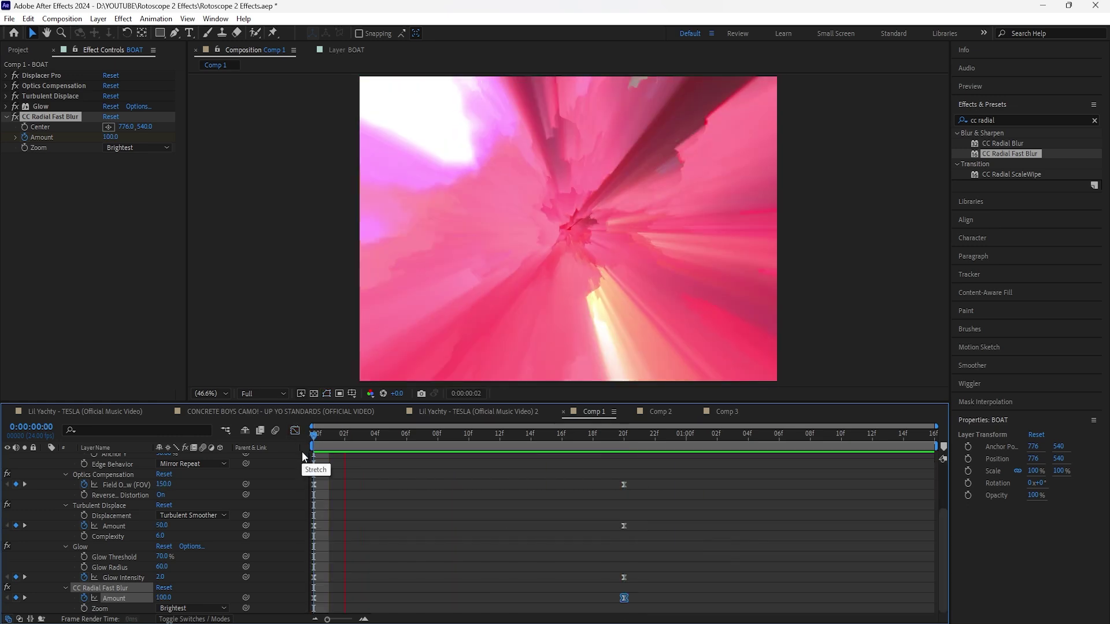
key("space")
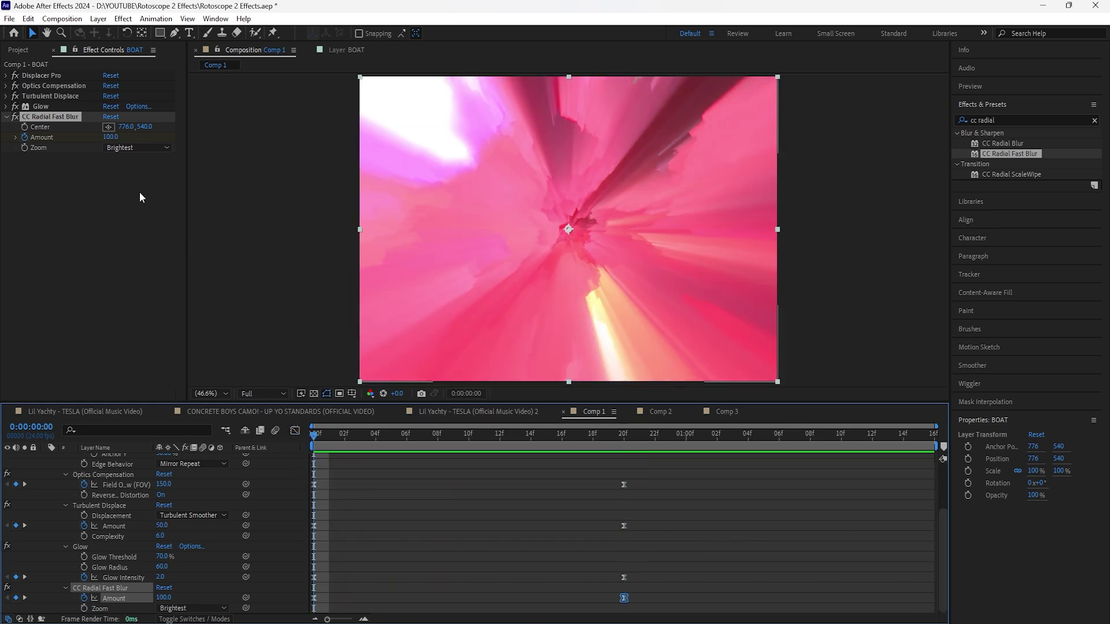
- Lower the CC Radial Fast Blur amount to 80 on the first frame and scrub through the transition to check it
left_click_drag(112, 139, 104, 143)
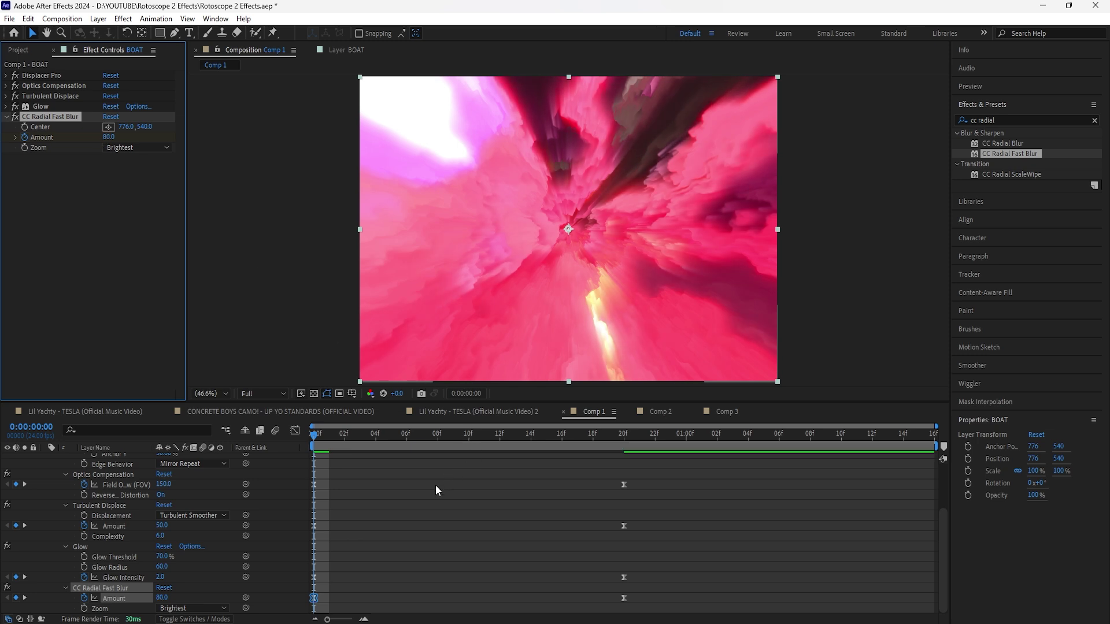
left_click(377, 588)
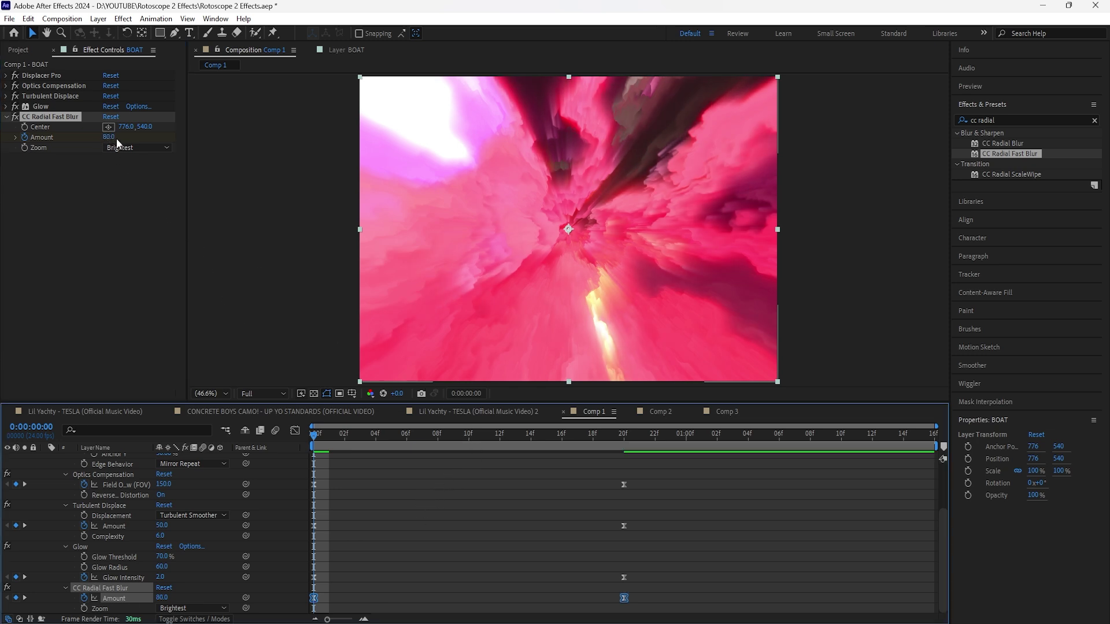
key("k")
left_click(665, 598)
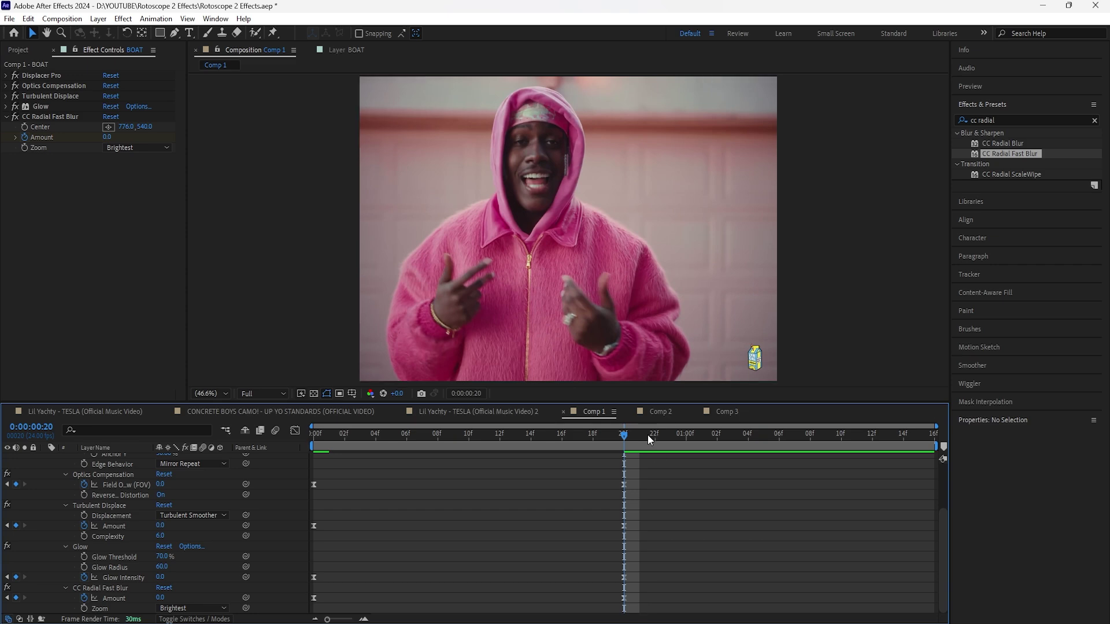
left_click_drag(627, 436, 304, 459)
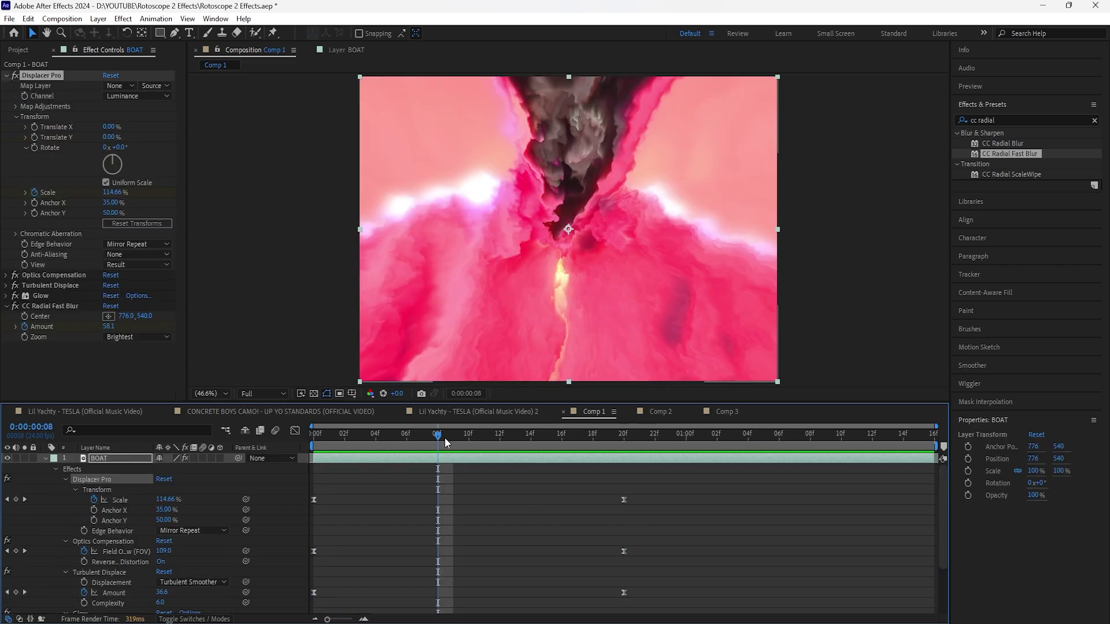
left_click_drag(446, 438, 313, 453)
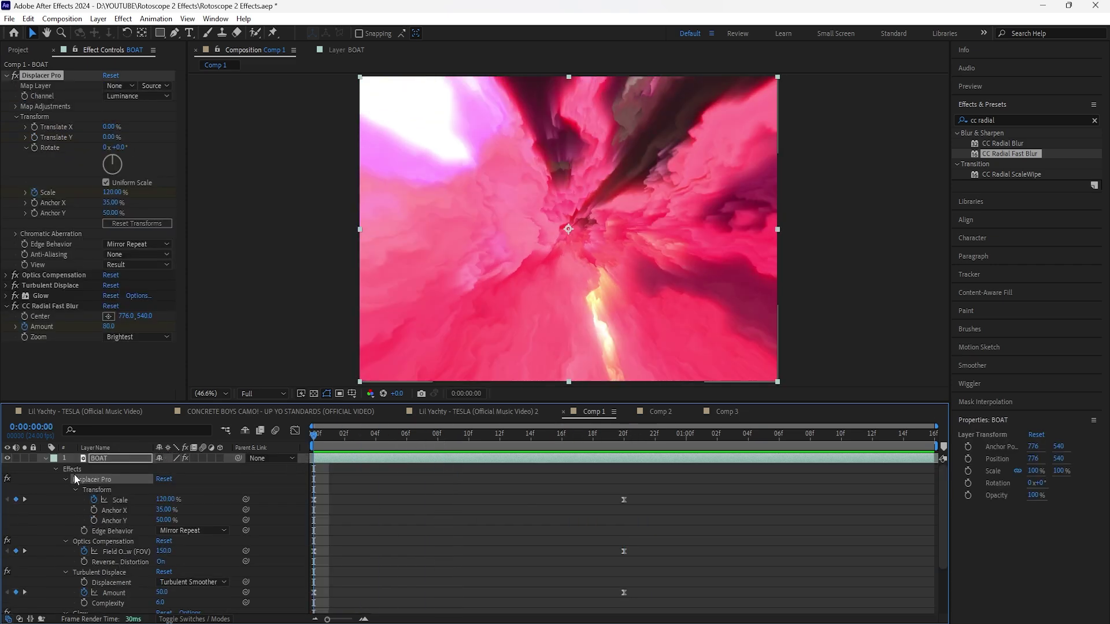
- Add an adjustment layer above the BOAT layer and trim its end to frame 6
left_click(46, 459)
right_click(154, 475)
mouse_move(226, 327)
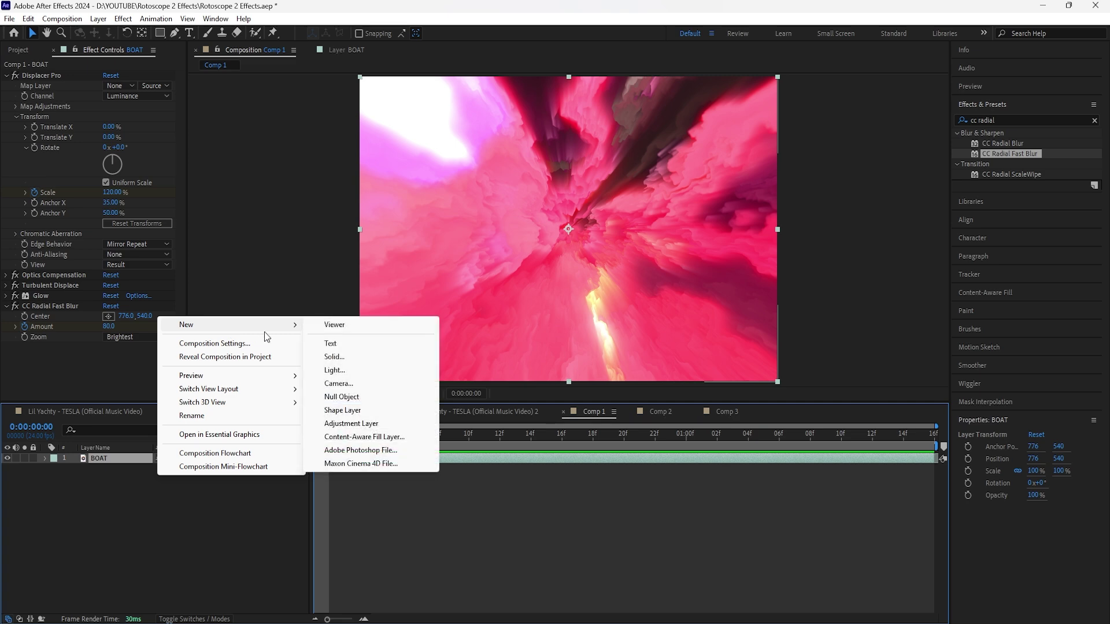
left_click(404, 437)
left_click(407, 442)
key("alt+bracketright")
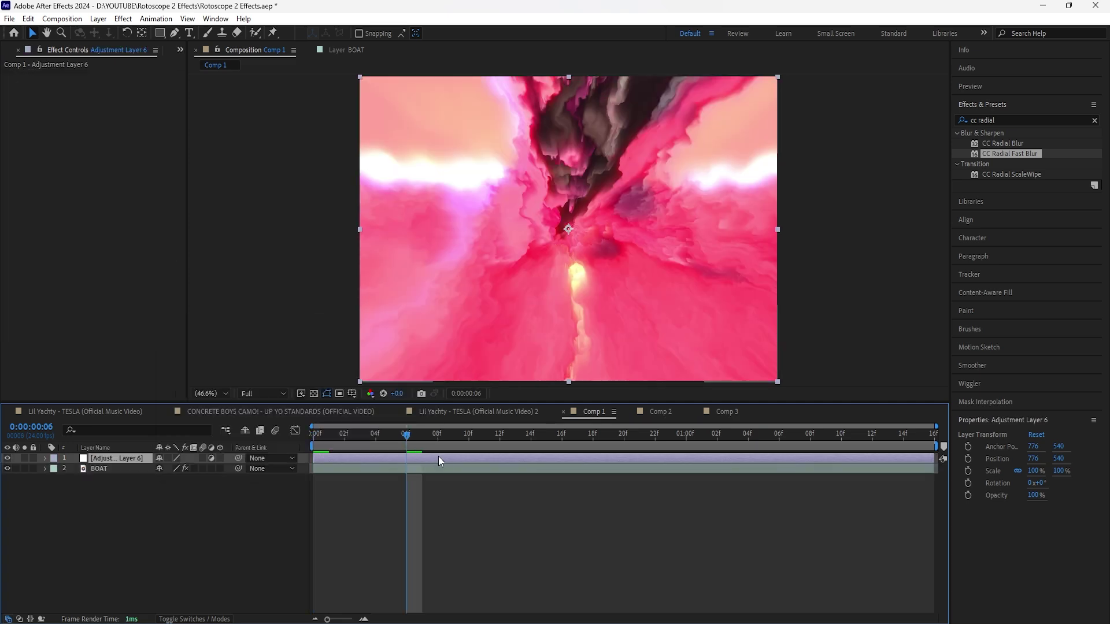
key("Home")
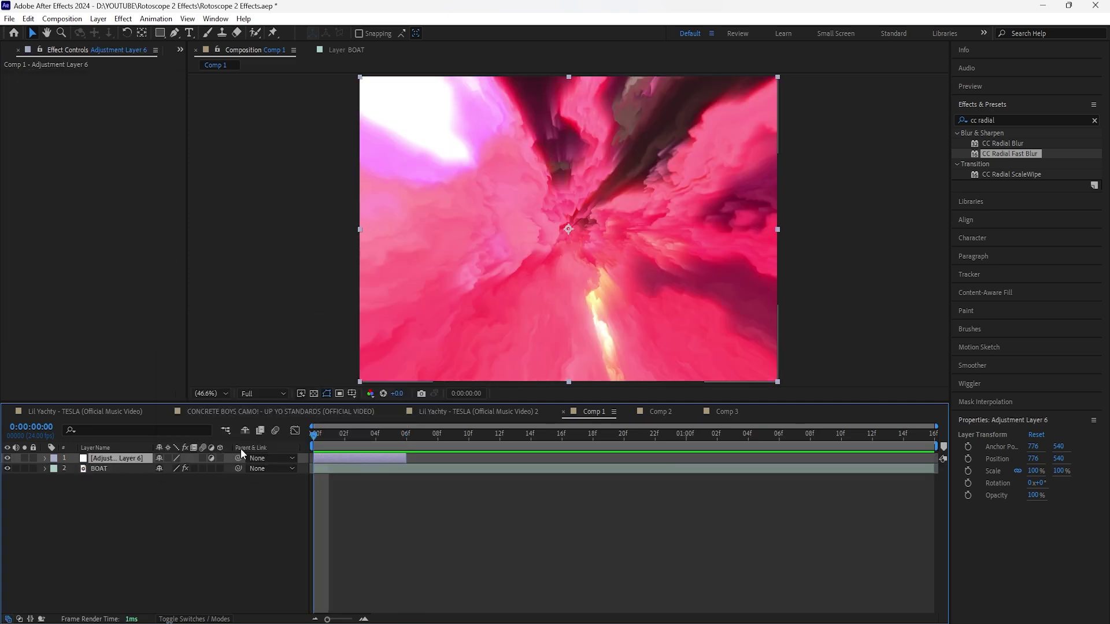
- Apply Fast Box Blur with repeated edge pixels to the adjustment layer and keyframe its blur radius at 7 on the first frame
left_click(1095, 120)
type("fast")
double_click(1011, 205)
left_click_drag(107, 85, 117, 90)
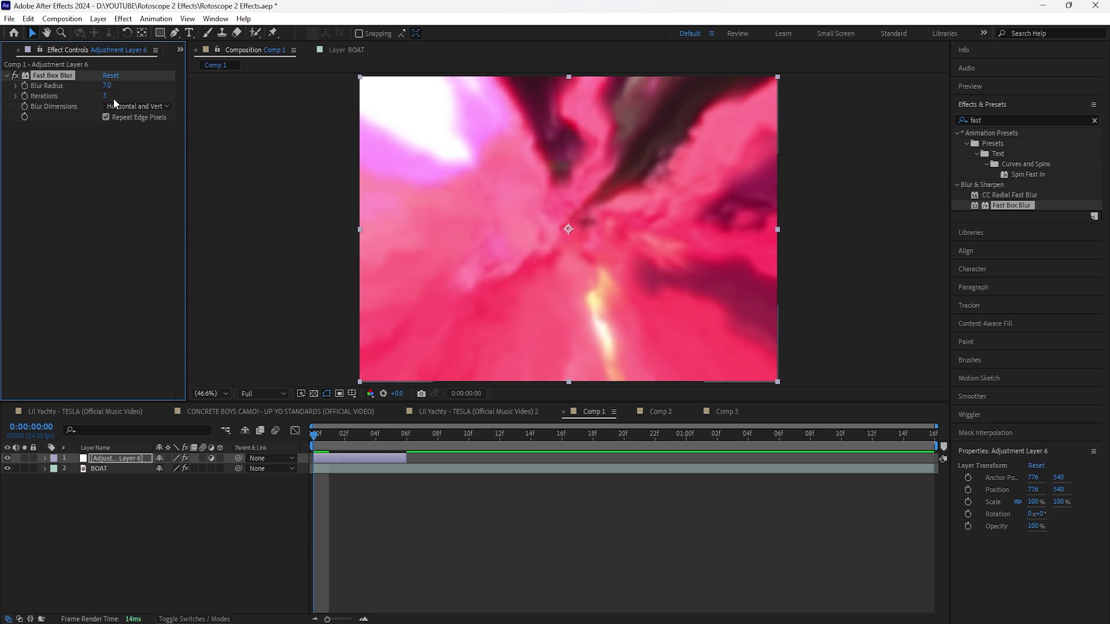
key("u")
- Keyframe the adjustment layer's blur radius to 0 at frame 6 and apply Easy Ease to both Blur Radius keyframes
left_click(406, 435)
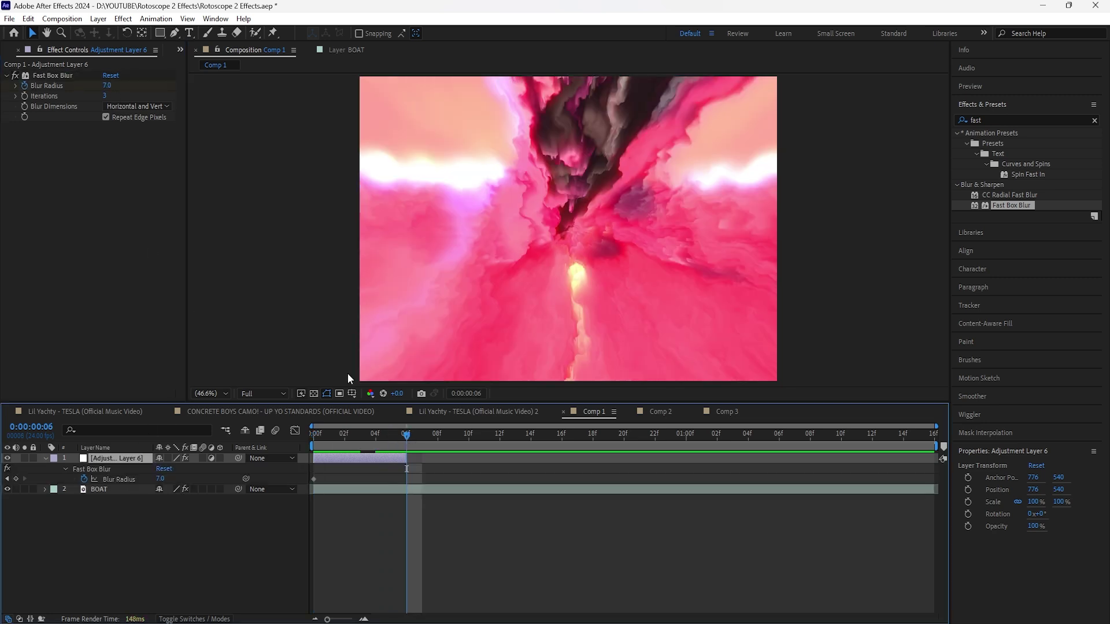
left_click(106, 86)
type("0")
key("Return")
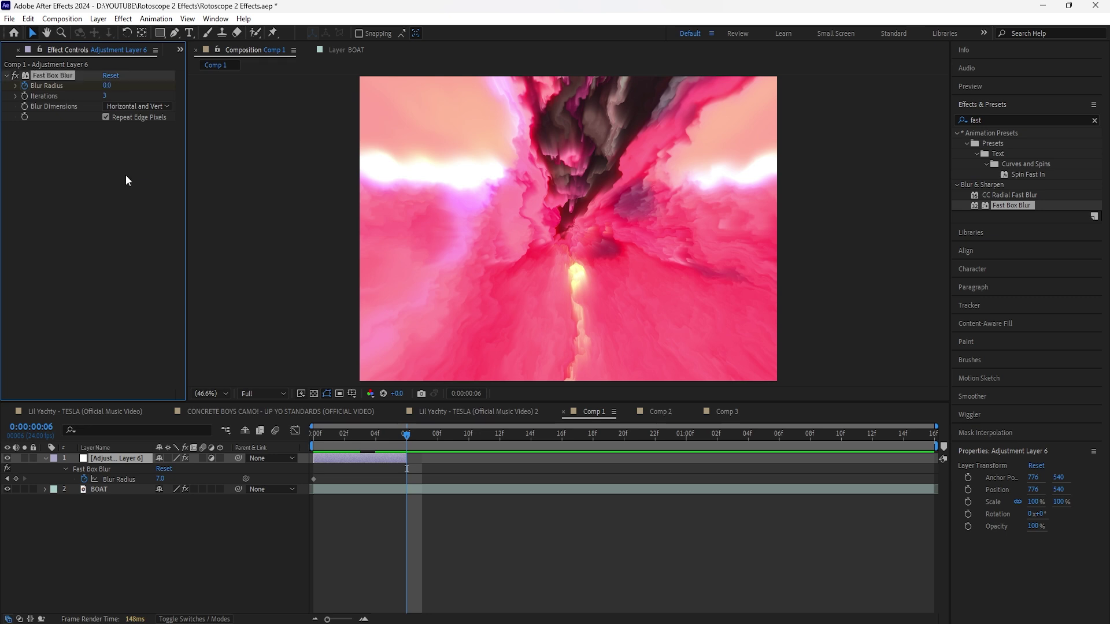
left_click(313, 481)
key("F9")
- Apply the Exposure effect to the adjustment layer and keyframe its exposure at 2 on the first frame
key("Home")
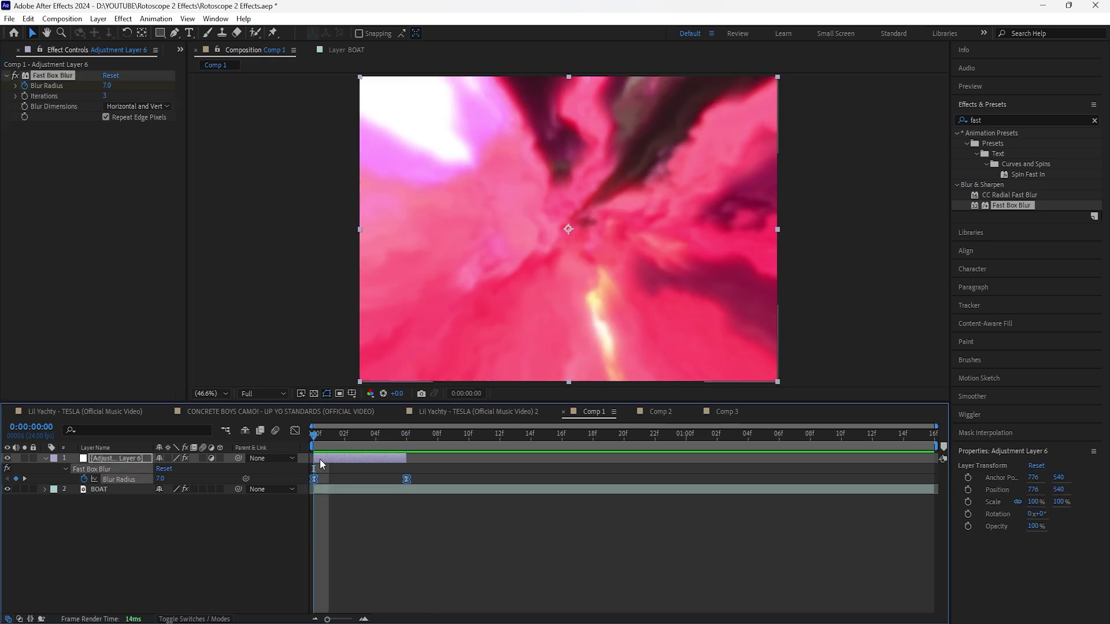
left_click(361, 457)
left_click(1095, 120)
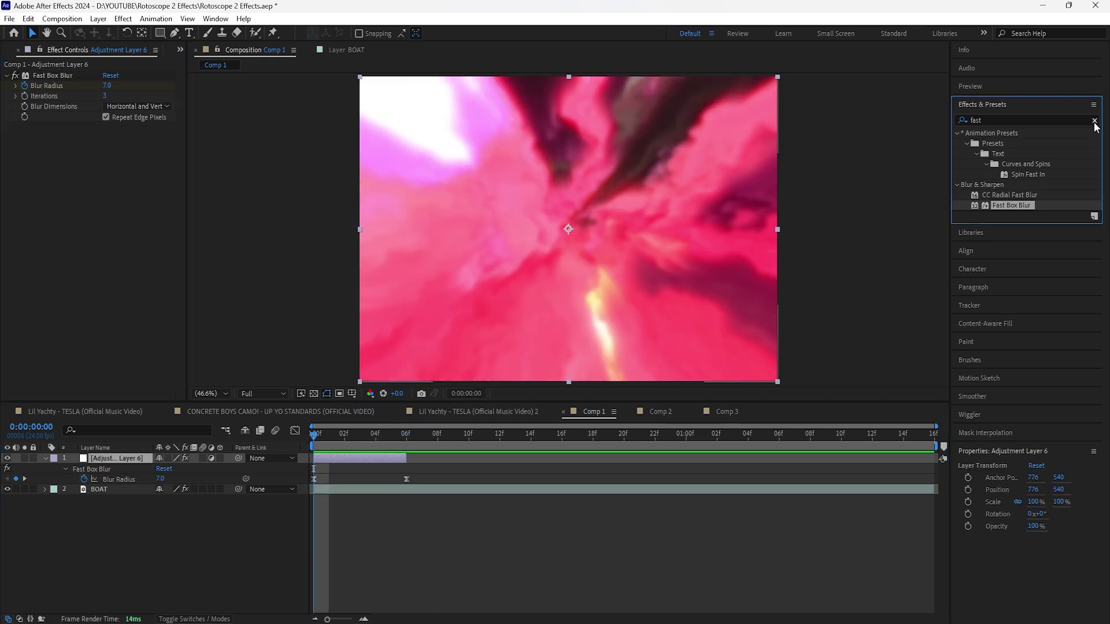
type("exposure")
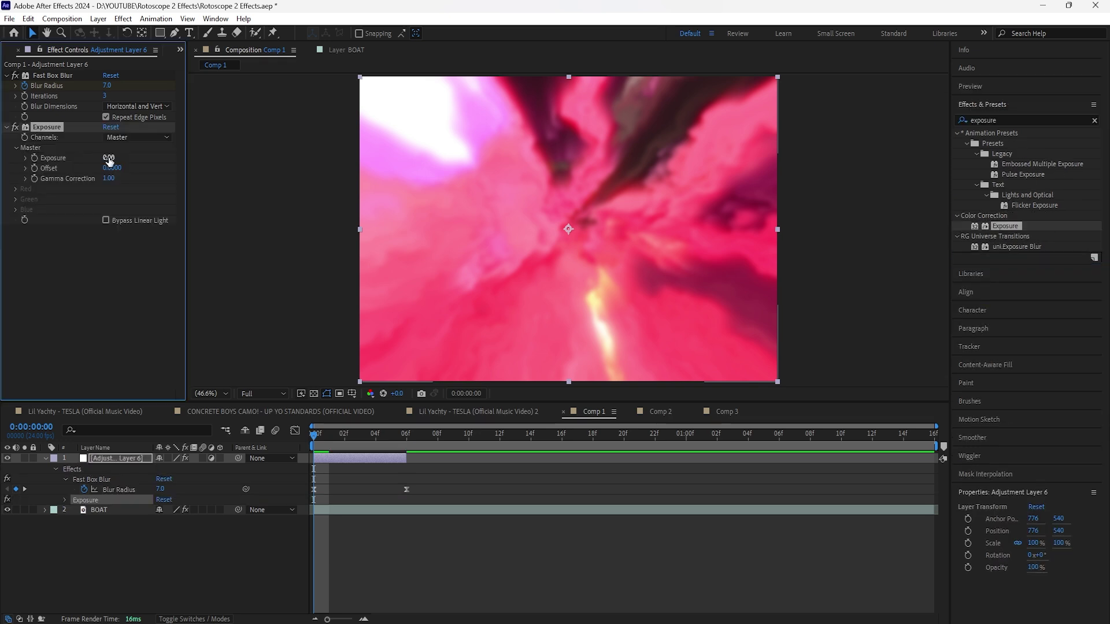
double_click(1005, 226)
left_click(113, 157)
type("2")
key("Return")
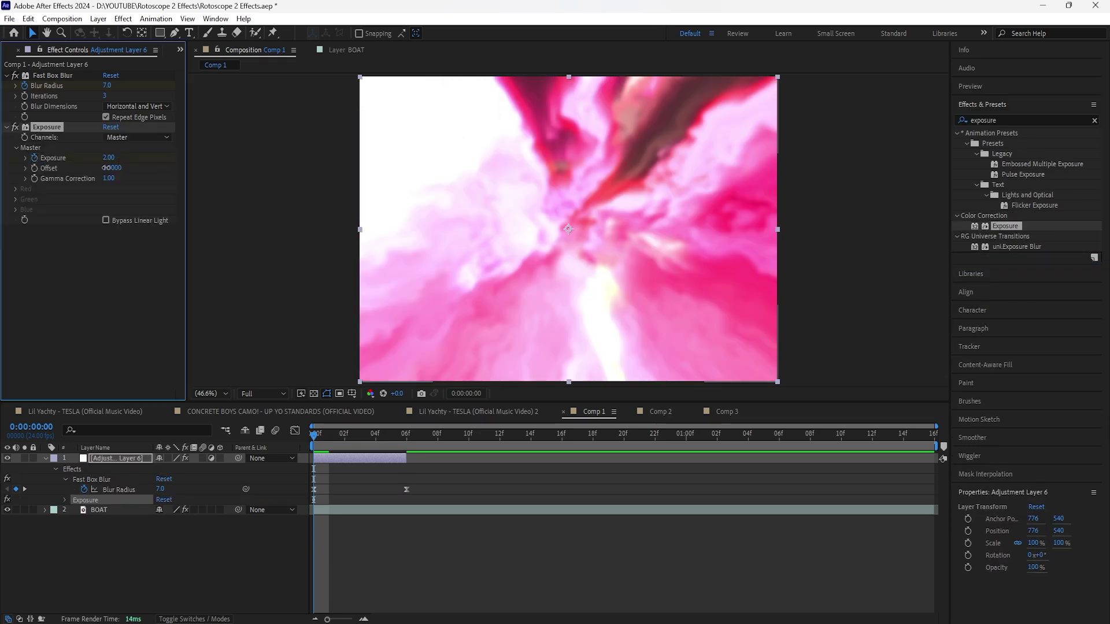
- Set the Exposure effect's offset to 0.2 and keyframe it on the first frame of the adjustment layer
left_click(107, 168)
type("0.2")
key("Return")
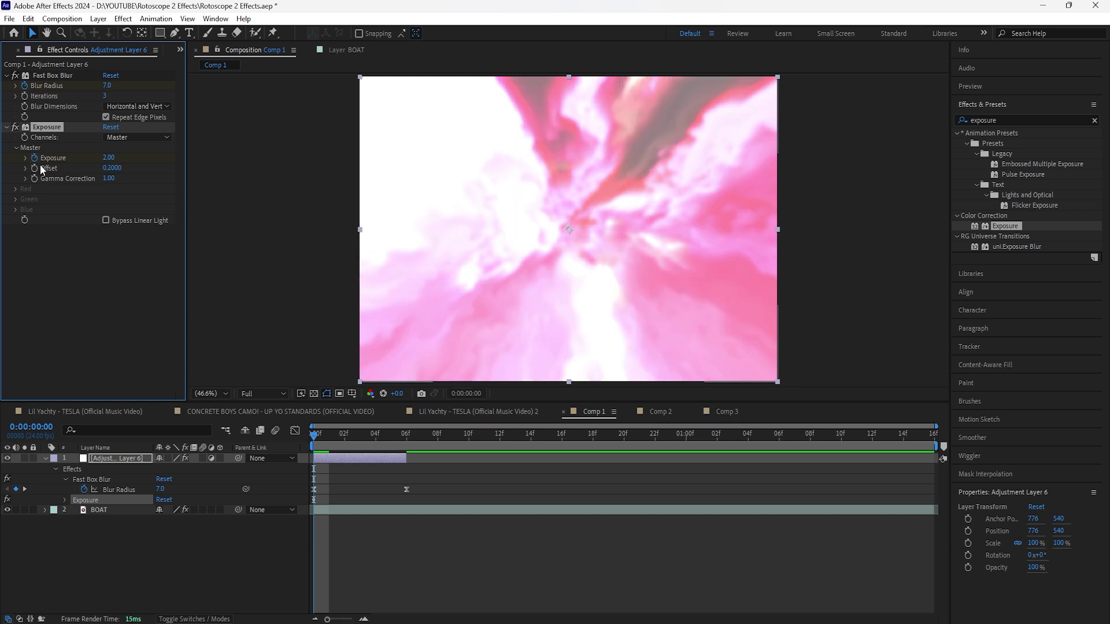
key("u")
- At frame 6, keyframe both the exposure and the offset of the adjustment layer's Exposure effect at 0
left_click_drag(314, 435, 406, 445)
left_click(109, 158)
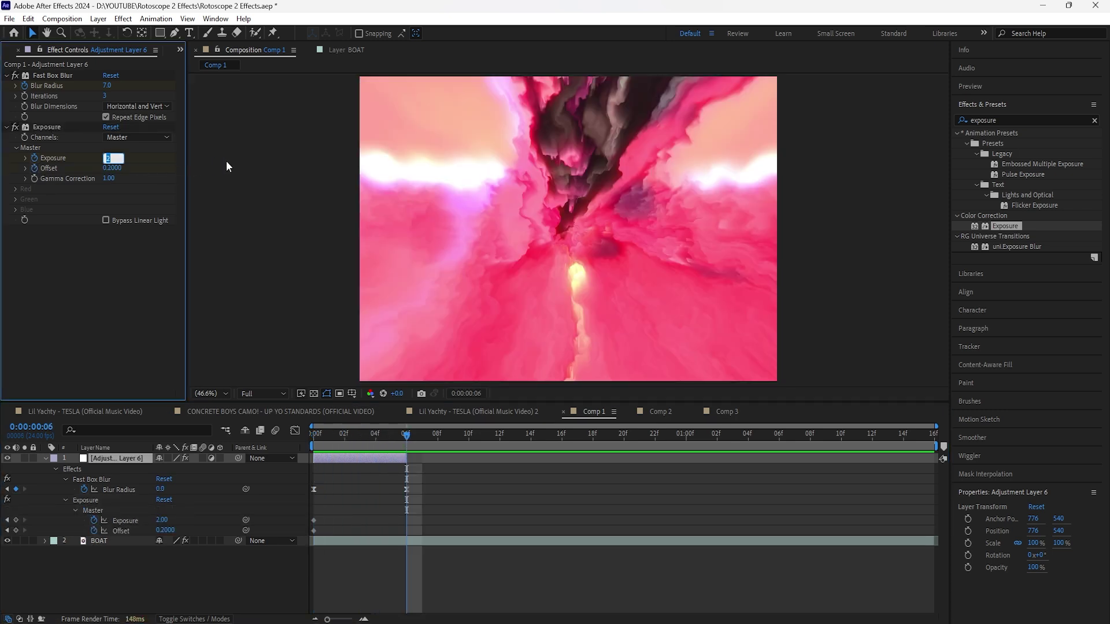
type("0")
key("Return")
left_click(113, 168)
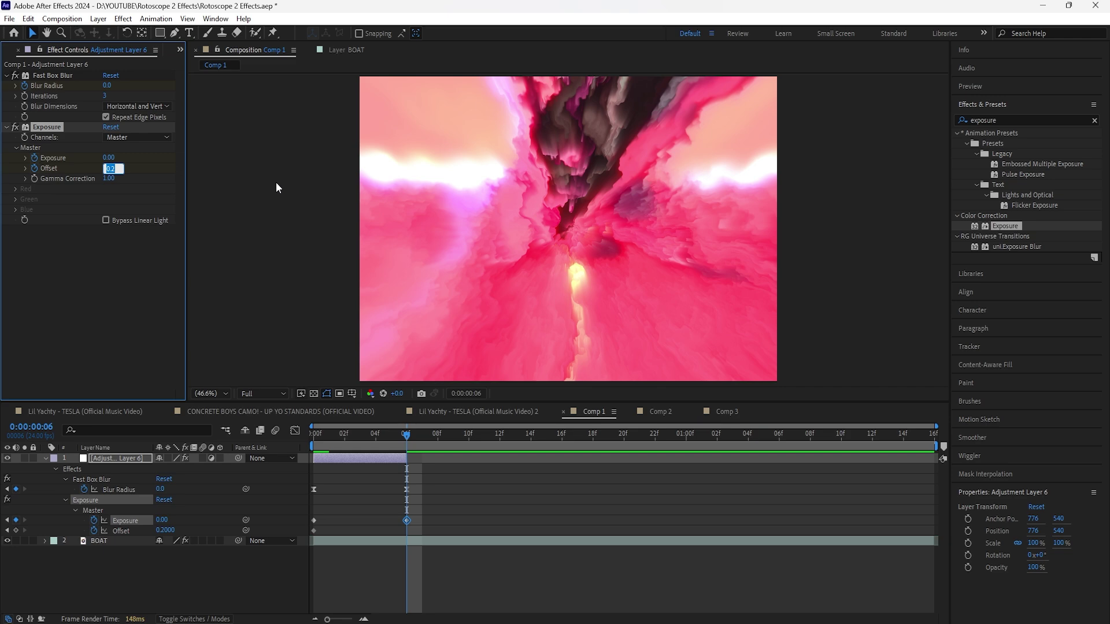
type("0")
key("Return")
- Apply Easy Ease to all Exposure and Offset keyframes and preview the finished transition
right_click(406, 523)
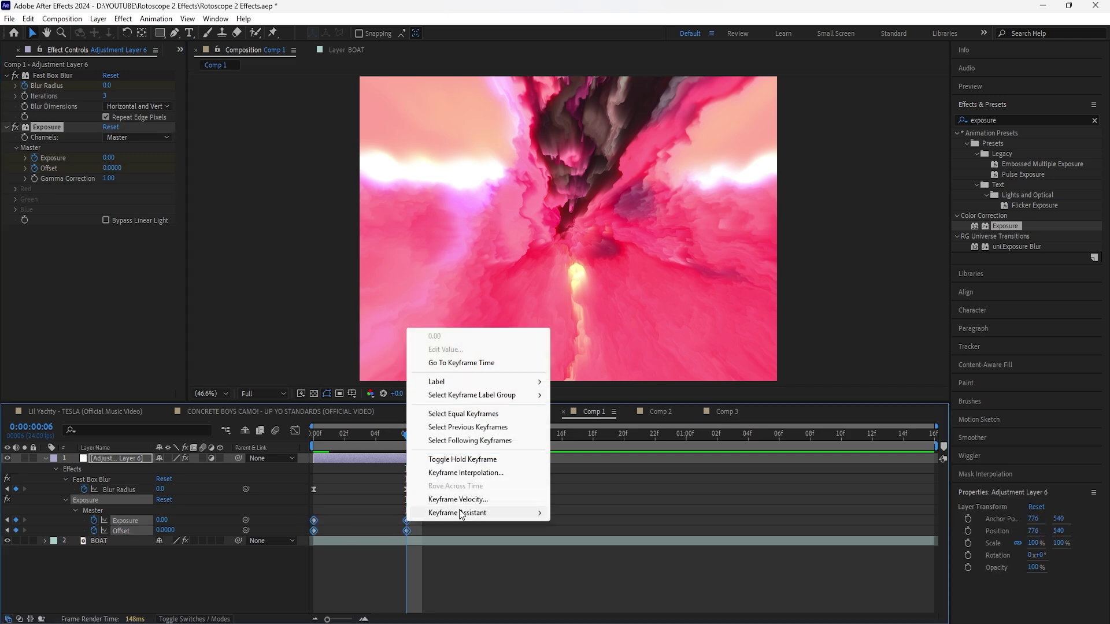
left_click(563, 582)
key("space")
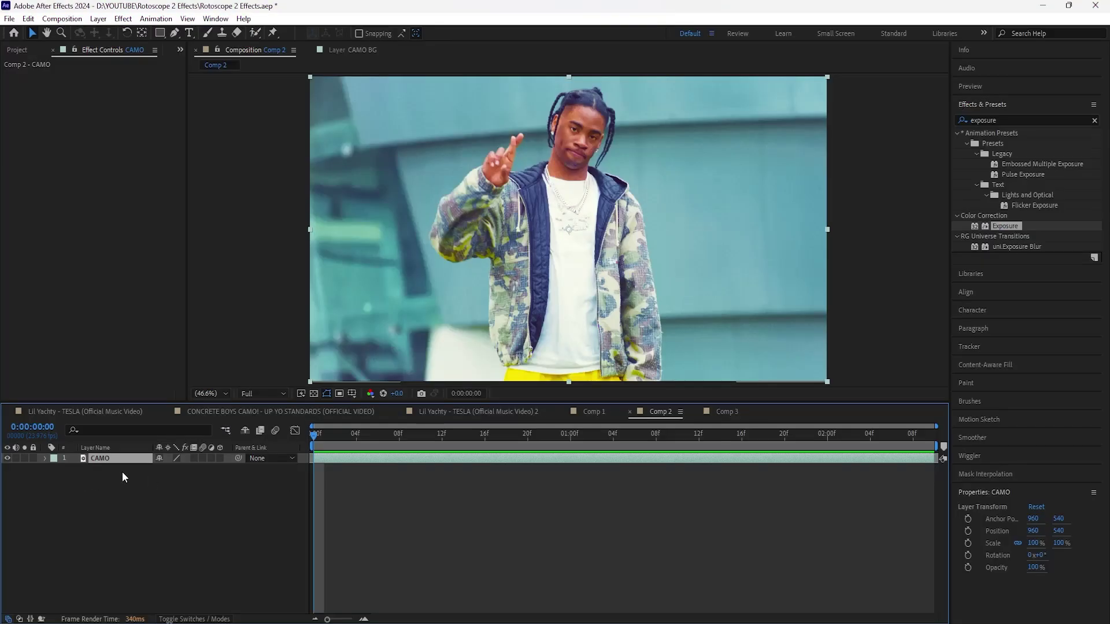
- Rotoscope the man in the CAMO layer of Comp 2 with the Roto Brush and freeze the propagation
double_click(125, 459)
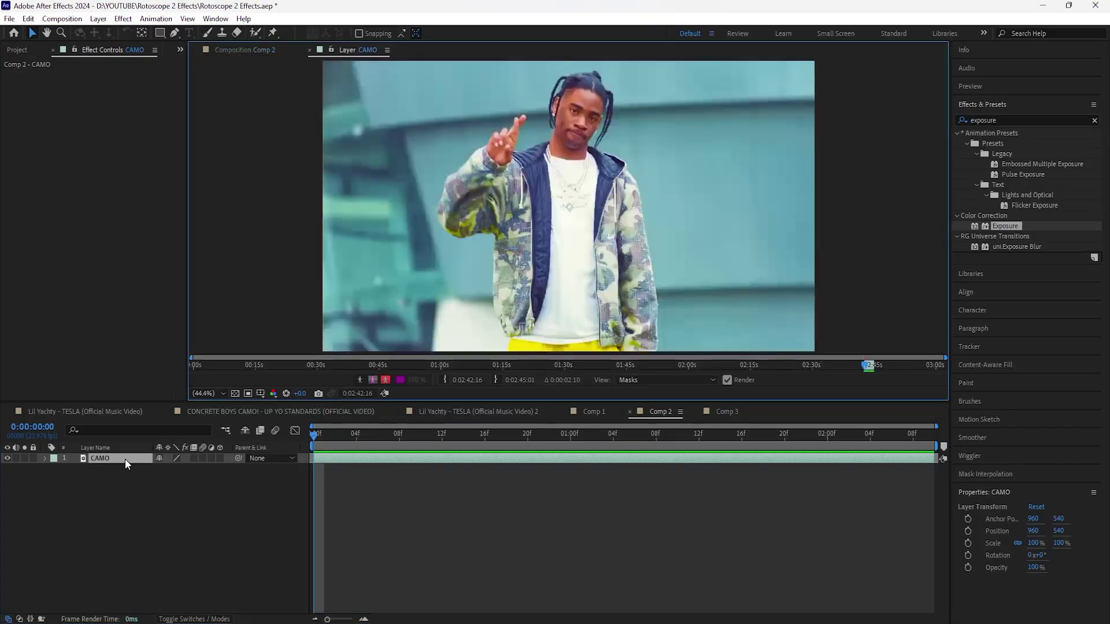
left_click(254, 33)
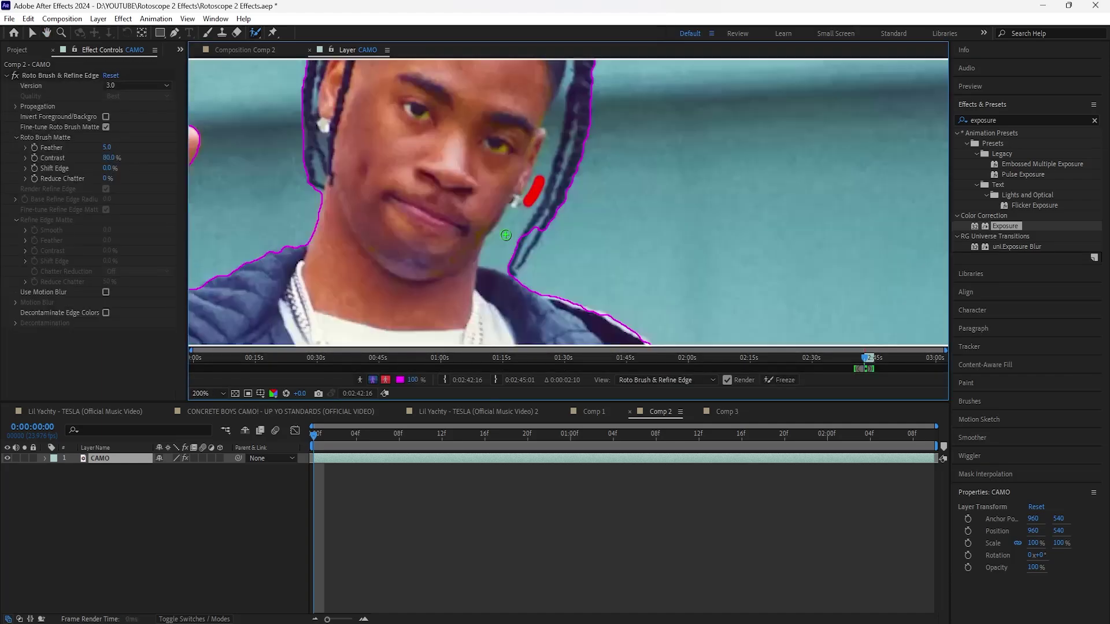
left_click(472, 499)
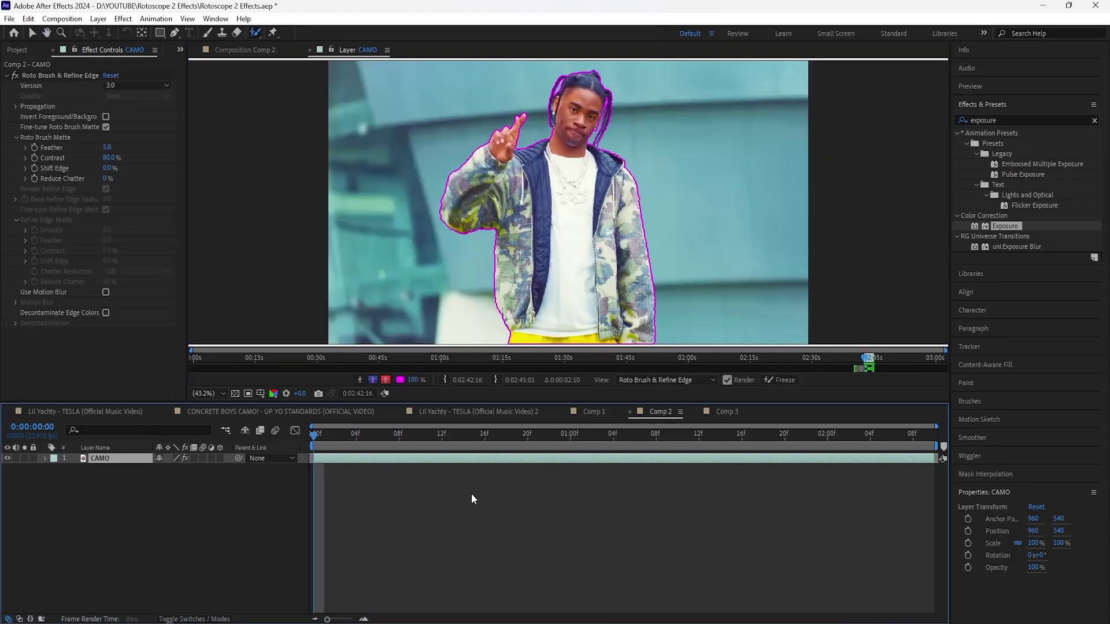
left_click(783, 380)
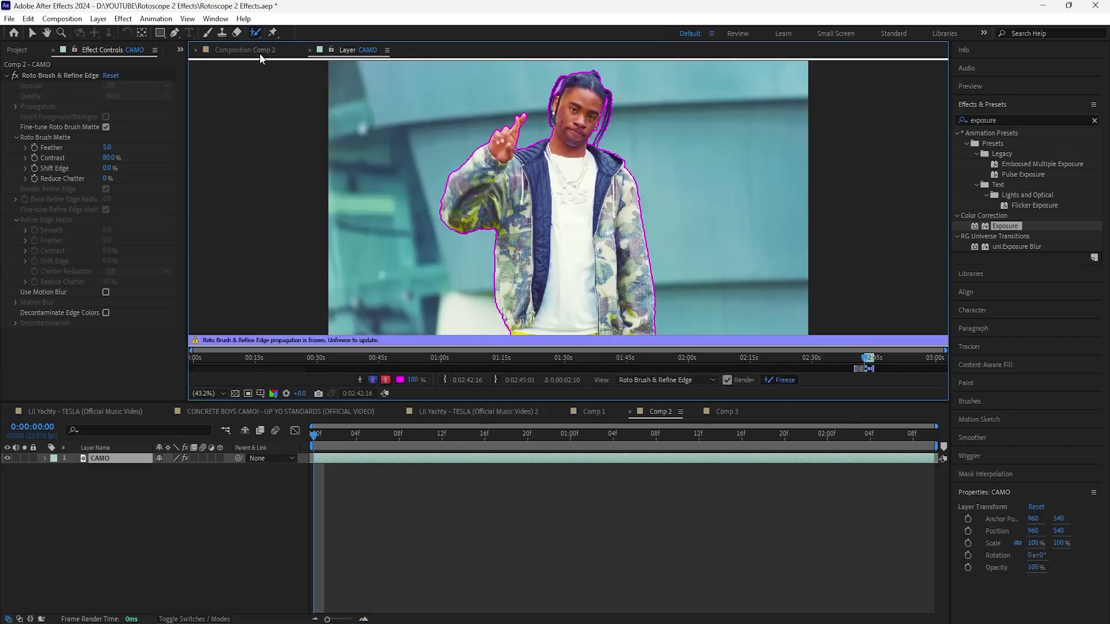
- Refine CAMO's Roto Brush matte with a feather of 8 and a shift edge of -32%, and preview the cutout in Comp 2
left_click(259, 53)
left_click_drag(317, 442, 311, 490)
left_click_drag(106, 147, 97, 170)
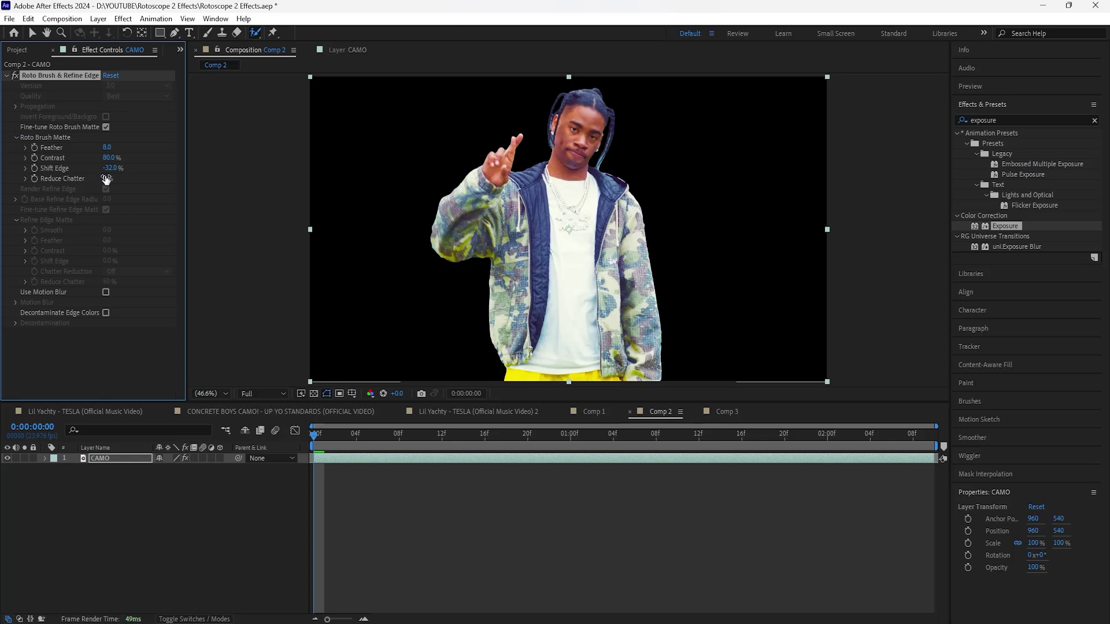
key("space")
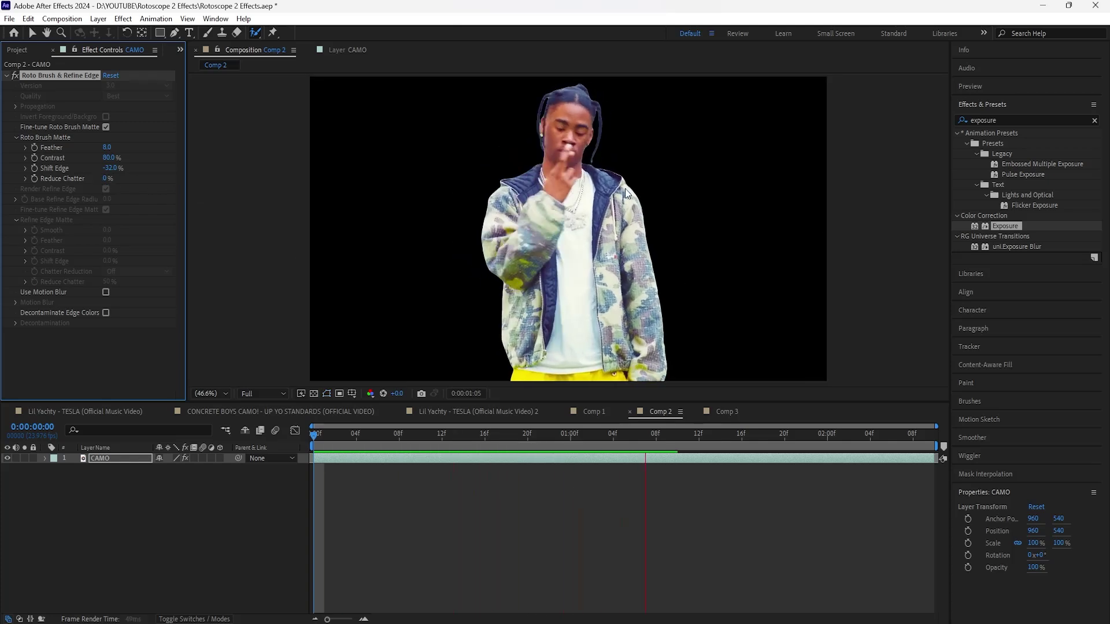
- Duplicate the CAMO layer, place the copy below the original and rename it CAMO BG
left_click(115, 459)
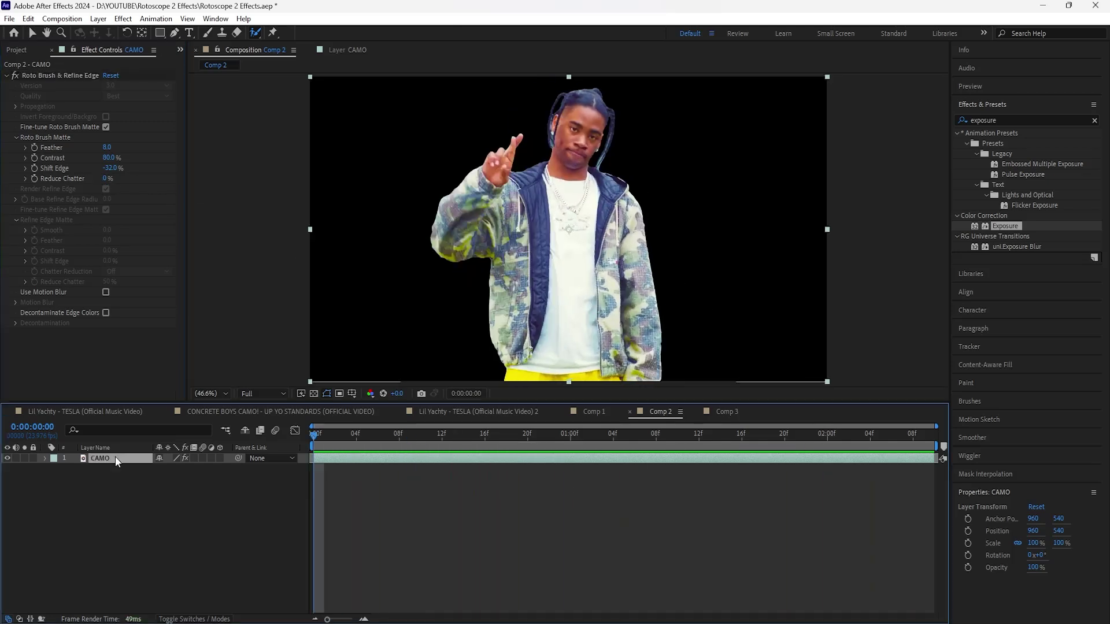
key("ctrl+d")
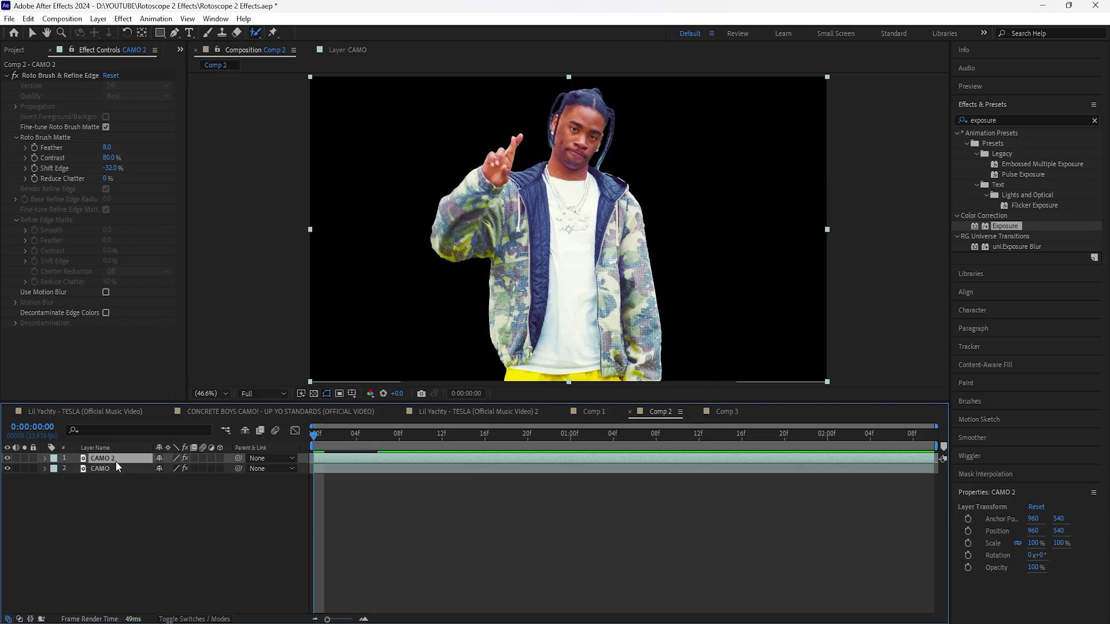
left_click(117, 467)
right_click(116, 467)
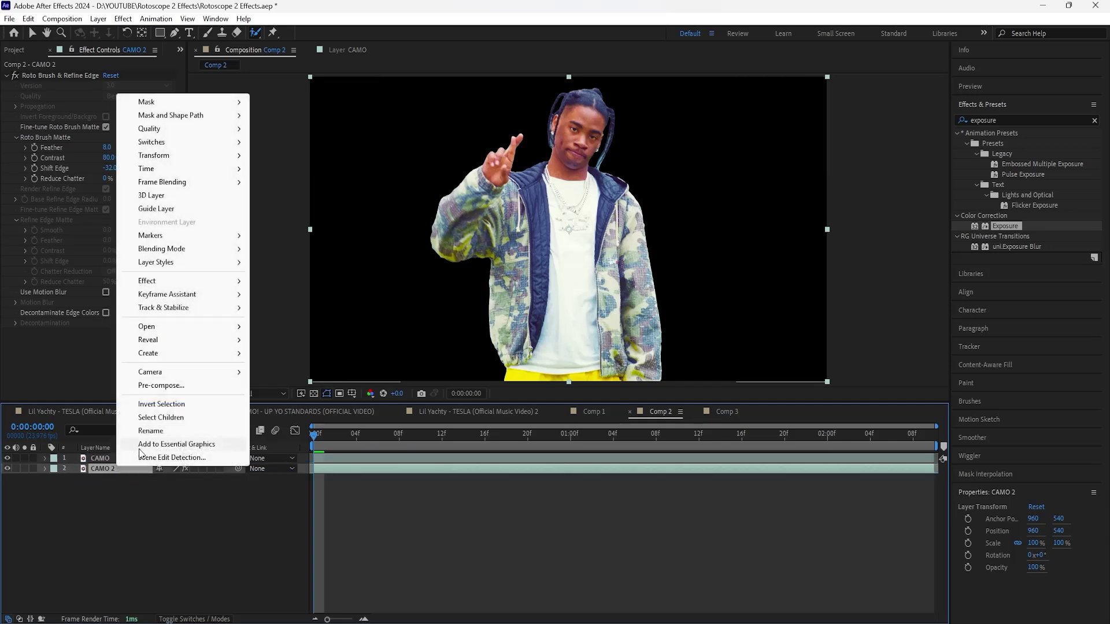
left_click(144, 430)
type("BG")
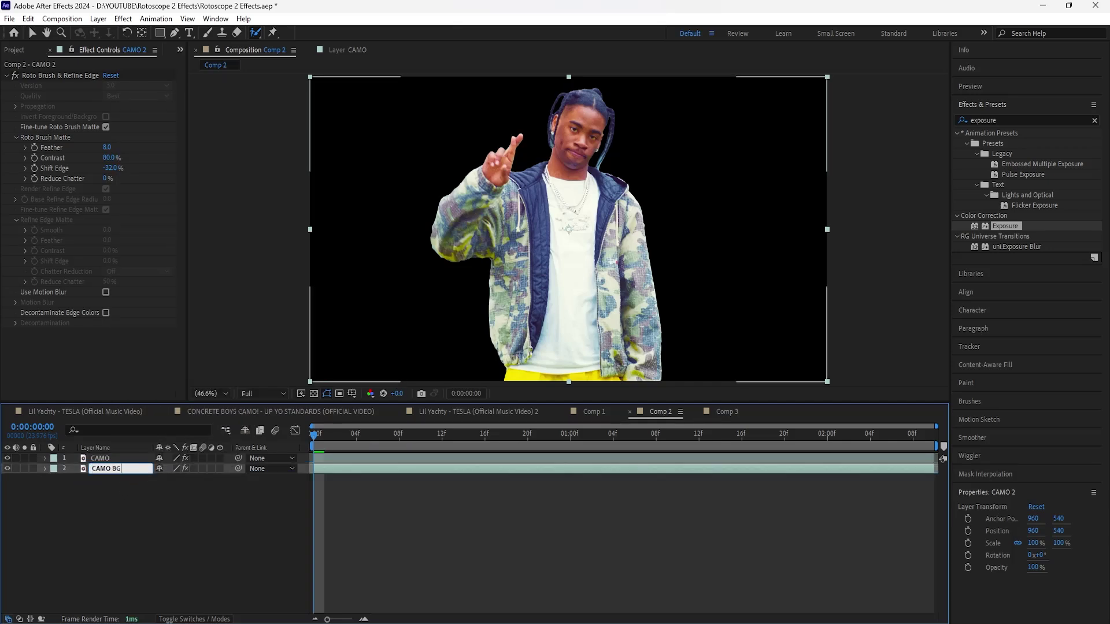
key("Return")
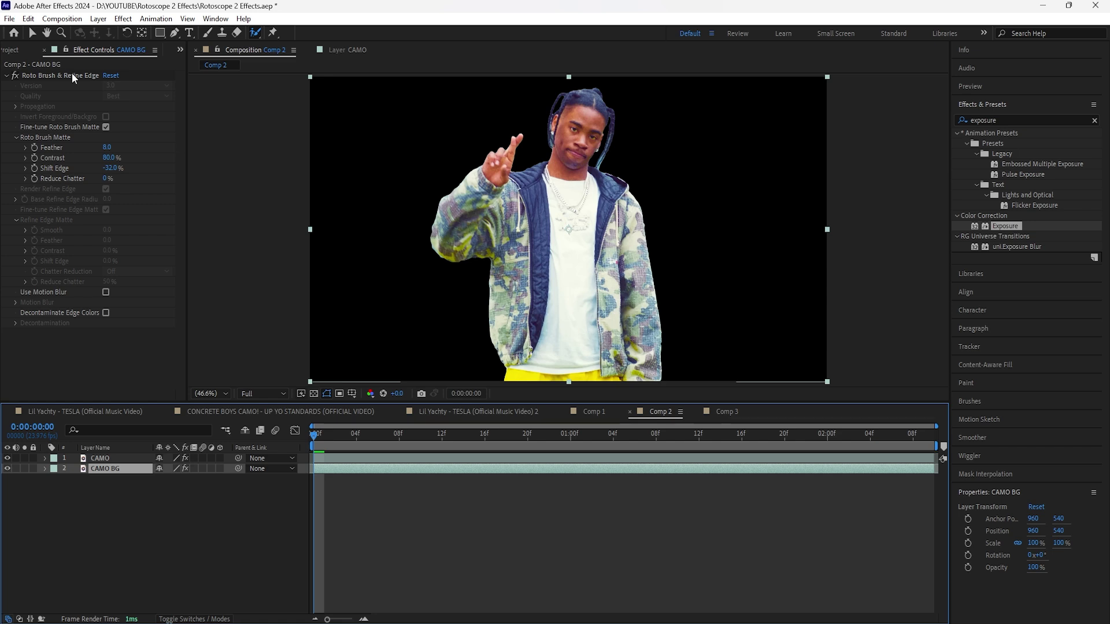
- Remove the Roto Brush & Refine Edge effect from the CAMO BG layer
left_click(71, 74)
key("Delete")
left_click(121, 459)
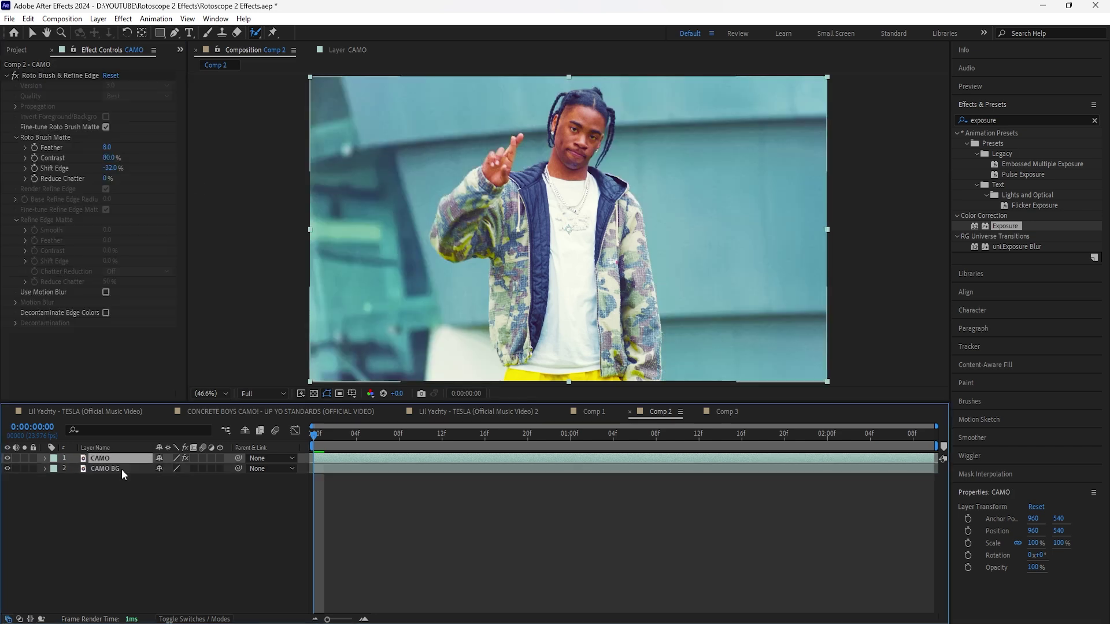
- Apply Motion Tile to CAMO BG with output width 200, output height 200 and mirrored edges
left_click(121, 469)
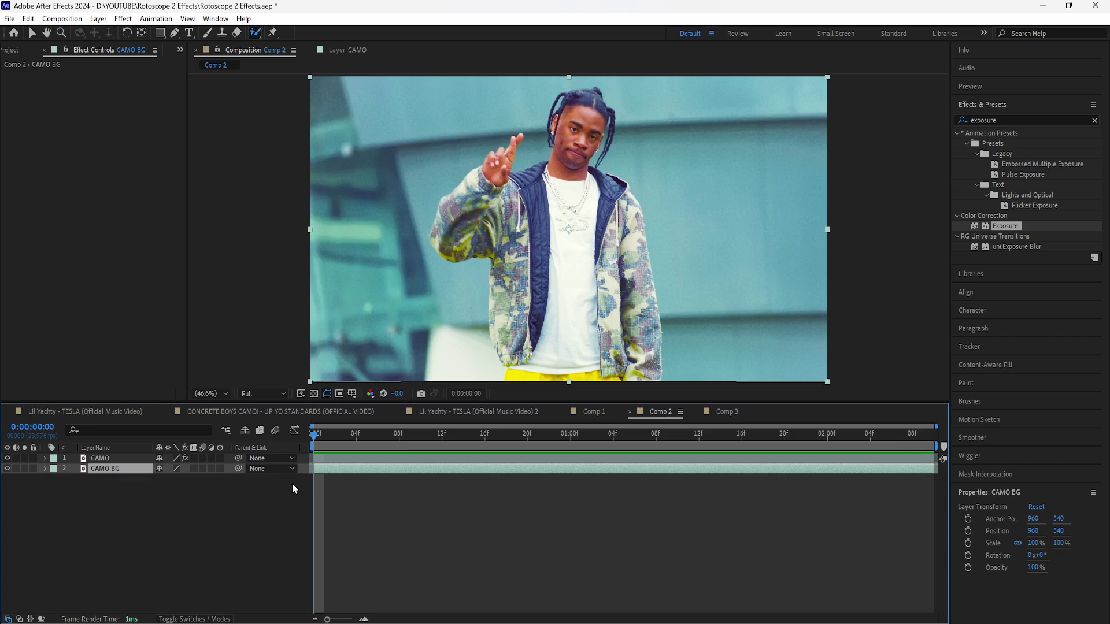
left_click(1094, 120)
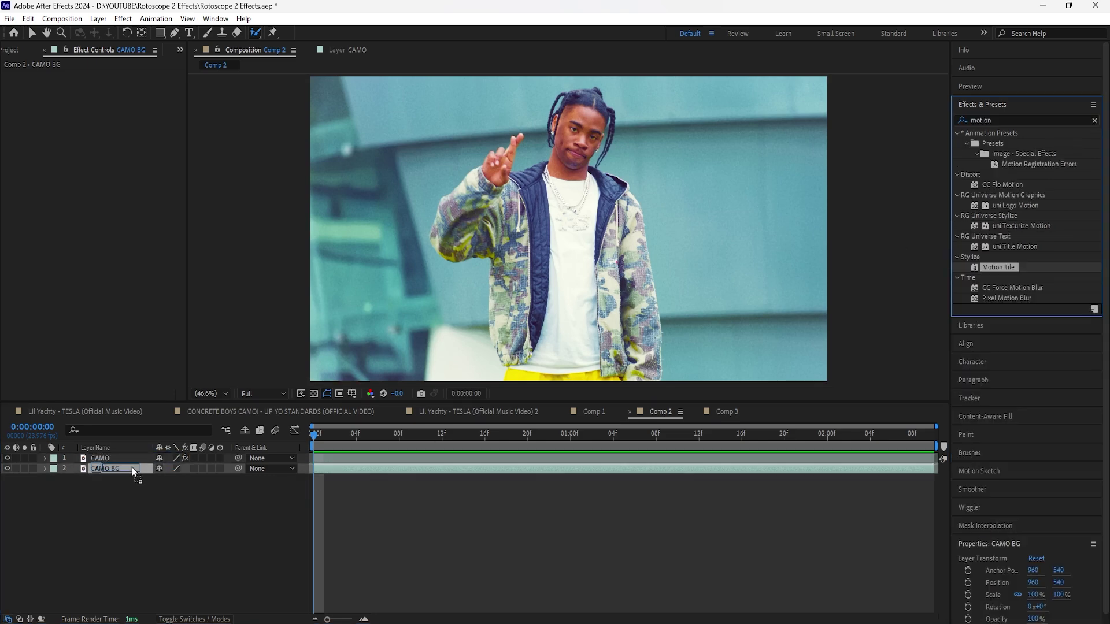
left_click_drag(132, 467, 126, 466)
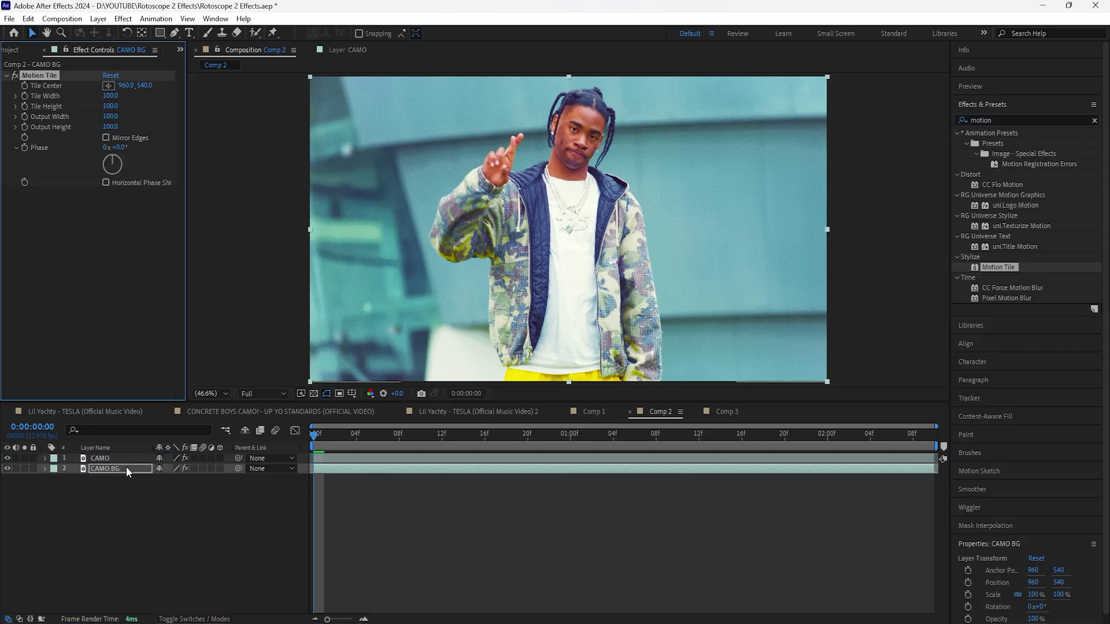
left_click(115, 116)
type("200")
key("Return")
left_click(113, 127)
type("200")
key("Return")
left_click(106, 137)
key("s")
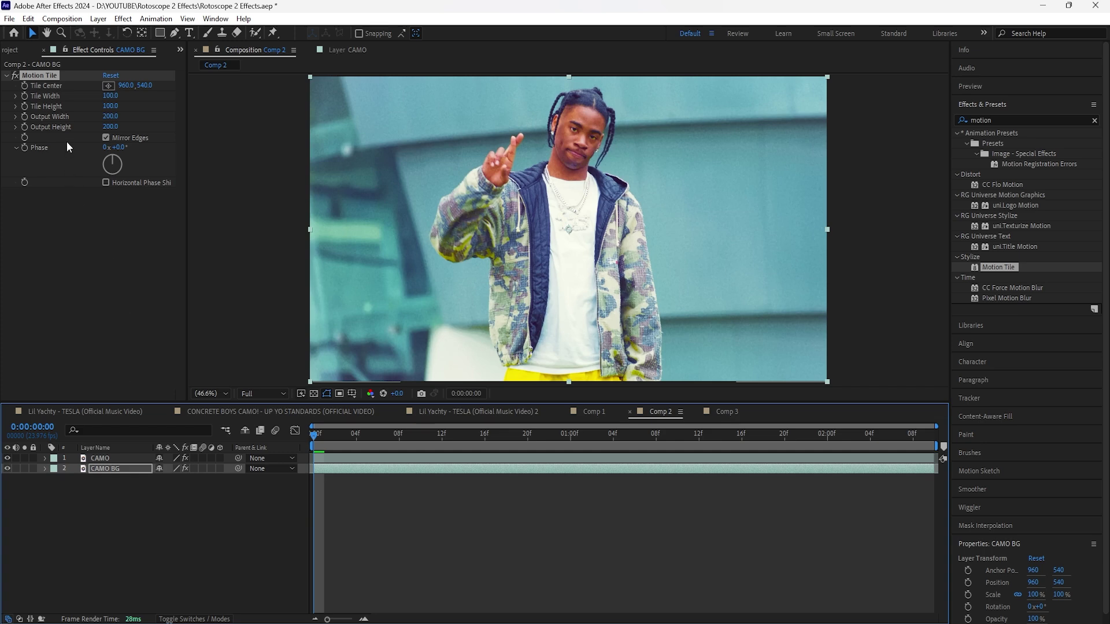
- Keyframe CAMO BG's Tile Center on the first frame and with a much larger horizontal value at 0:00:01:16
left_click(25, 86)
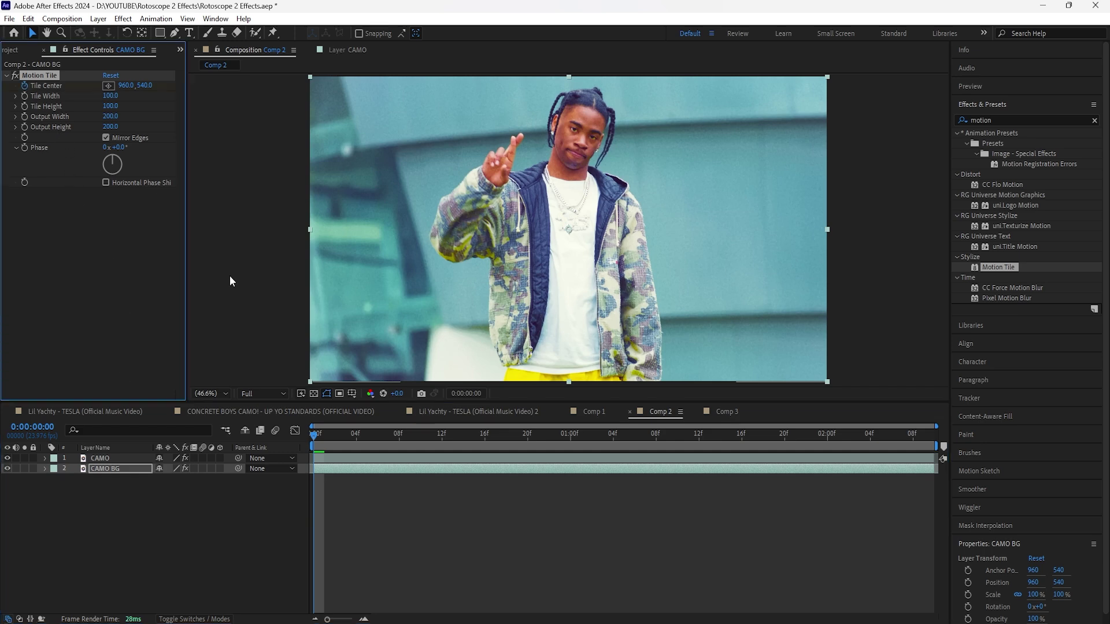
left_click(114, 470)
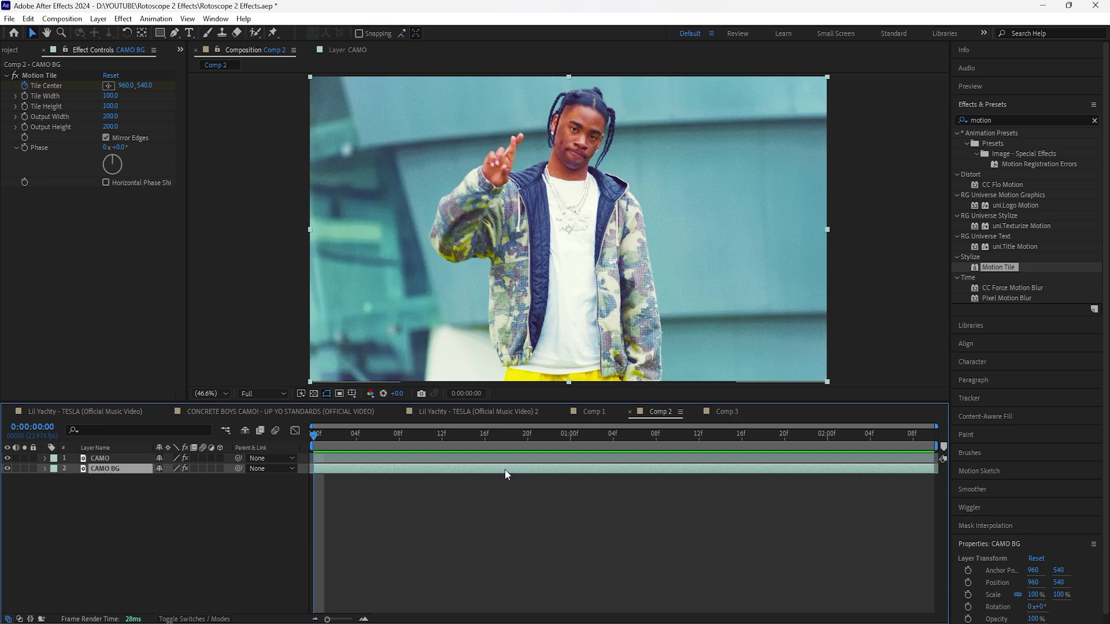
key("u")
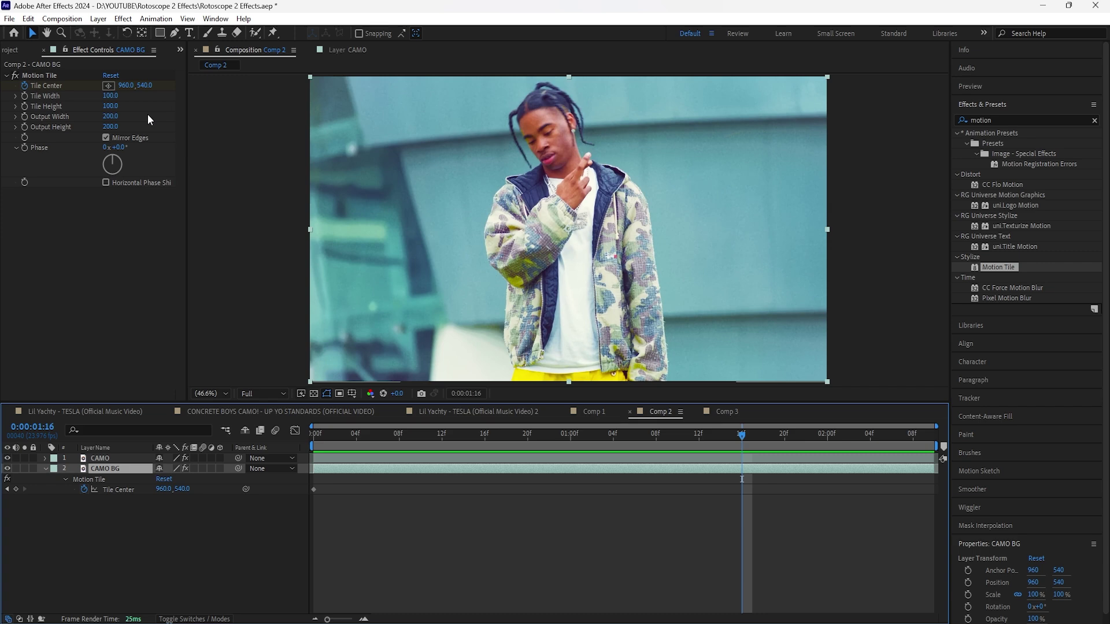
left_click(128, 86)
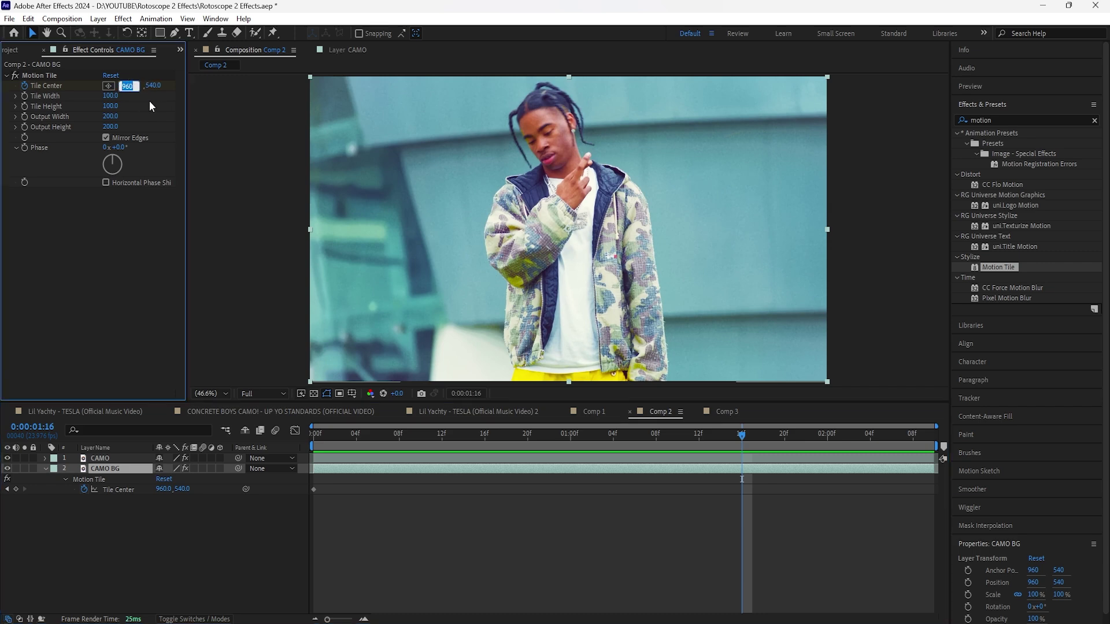
type("4128")
key("Return")
- Apply Easy Ease to both Tile Center keyframes of CAMO BG
left_click_drag(754, 485, 307, 499)
right_click(306, 498)
mouse_move(392, 479)
left_click(486, 504)
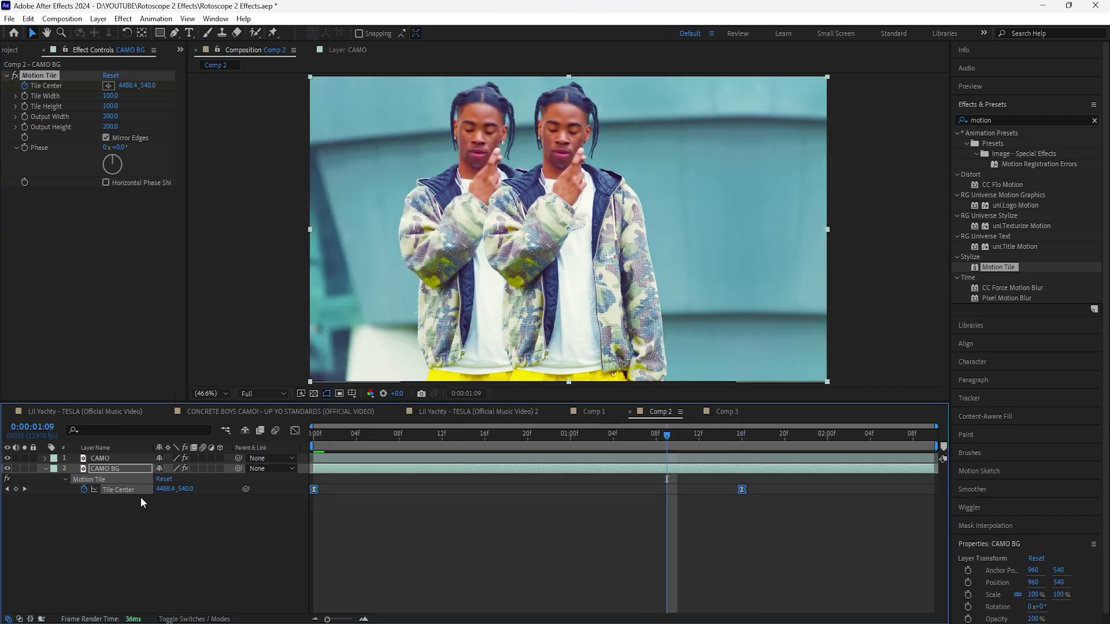
- Lengthen both ease handles in the Tile Center speed graph to about a quarter of the keyframe interval
left_click(133, 499)
left_click(131, 491)
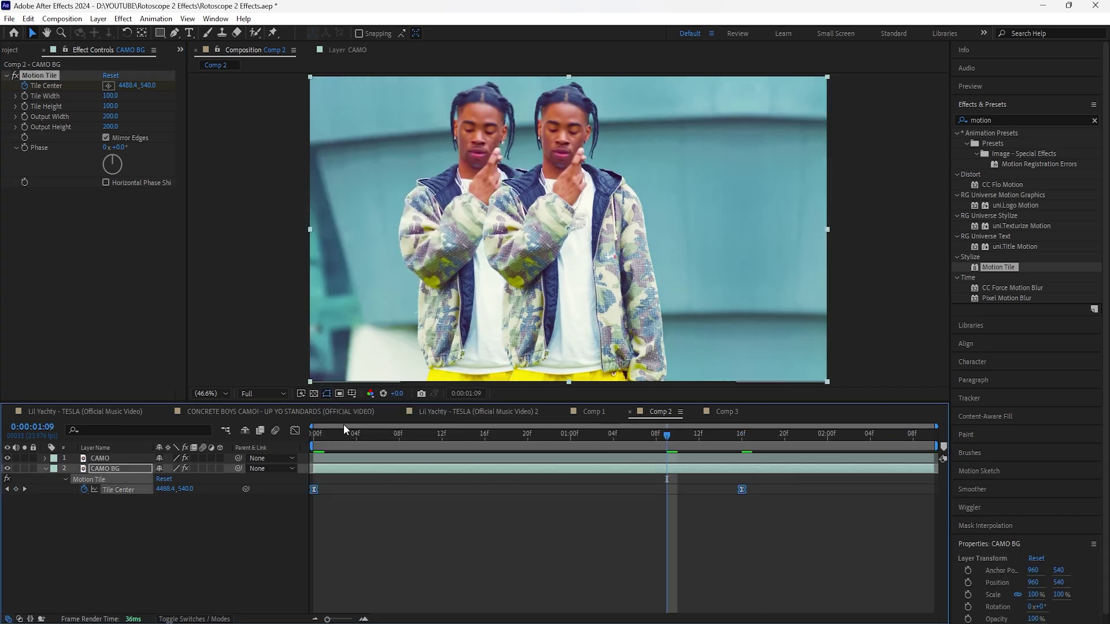
left_click(294, 433)
left_click_drag(385, 585, 421, 585)
left_click_drag(670, 586, 633, 585)
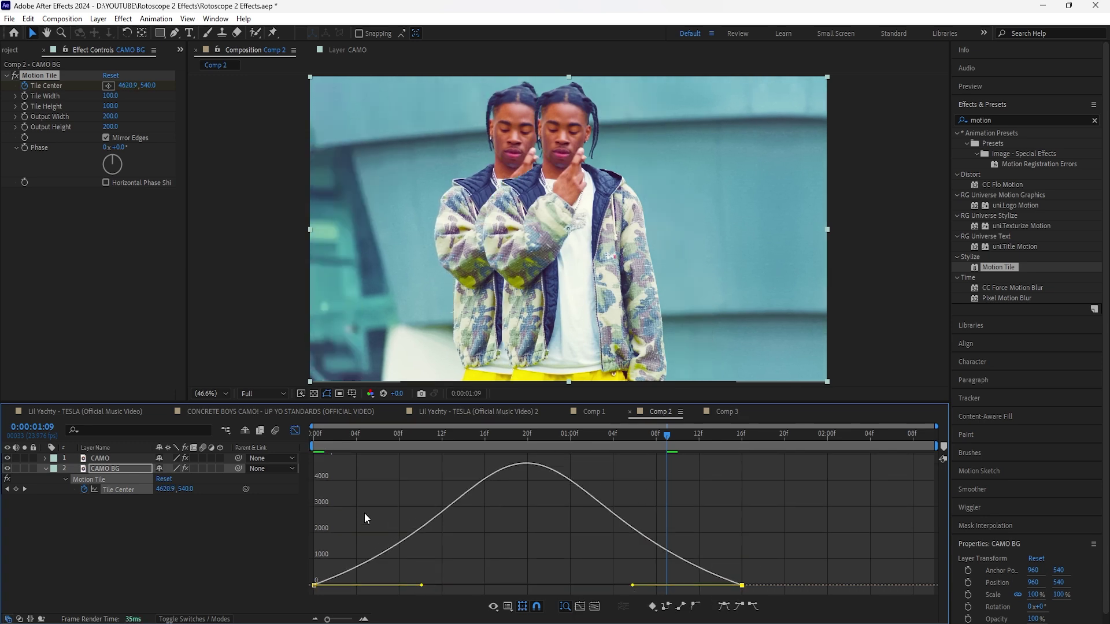
key("Home")
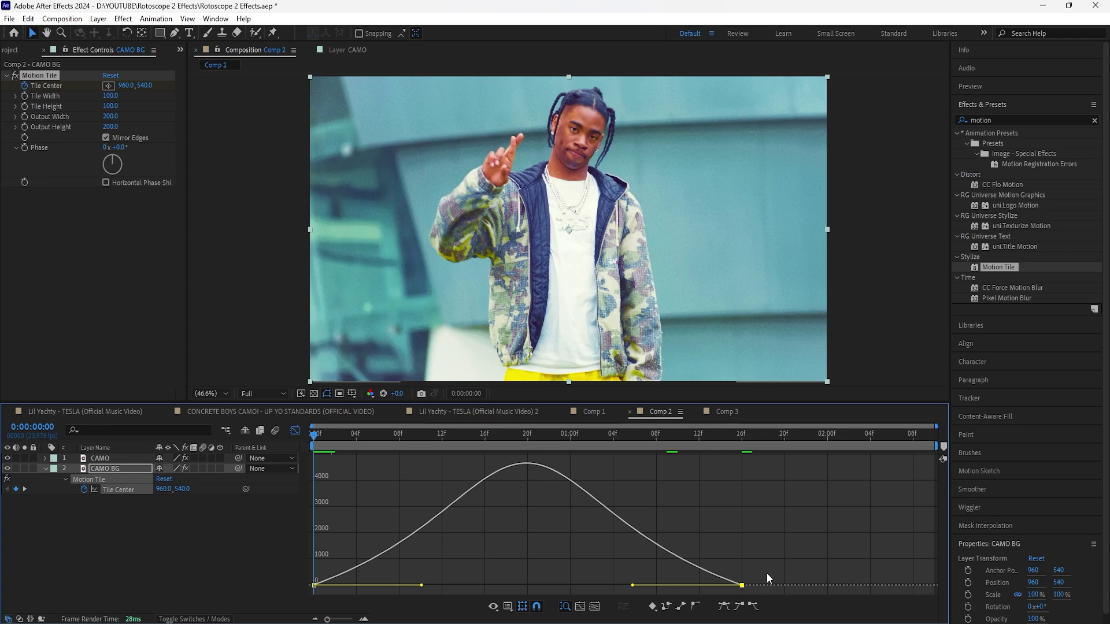
left_click(295, 432)
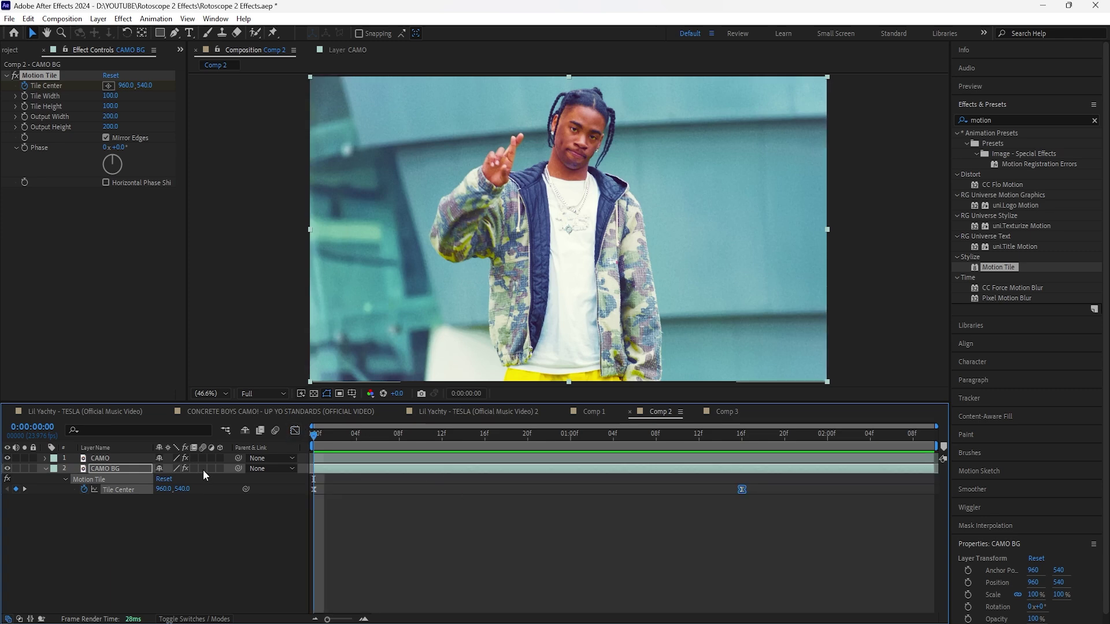
- Enable motion blur for the CAMO BG layer and preview the sliding background
left_click(203, 468)
key("space")
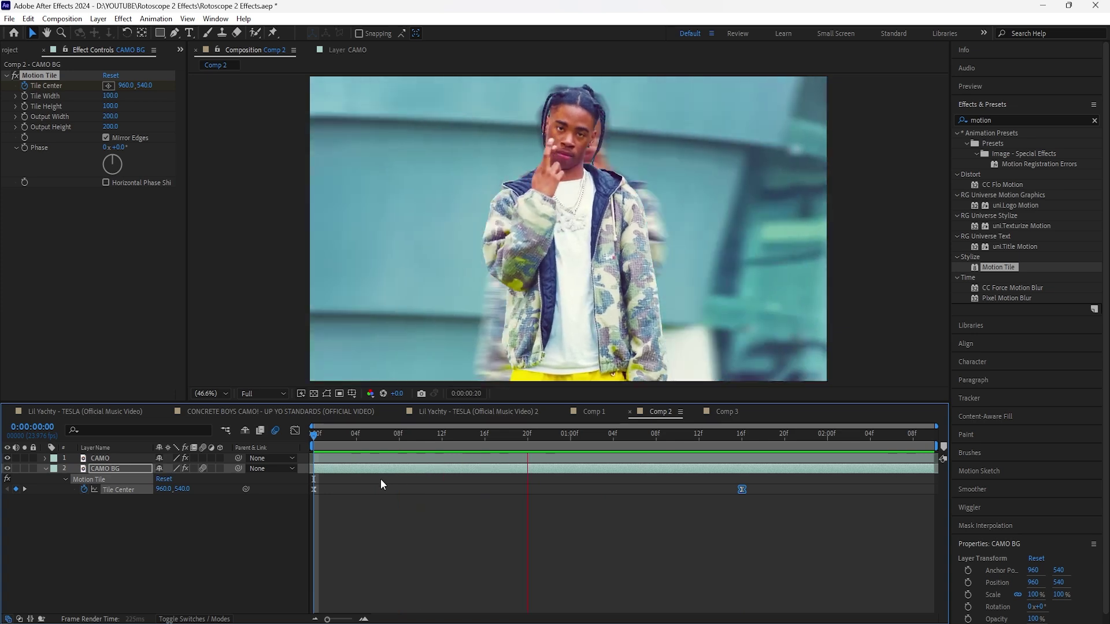
key("space")
key("Home")
- Apply Optics Compensation to CAMO BG and turn on Reverse Lens Distortion
left_click(126, 469)
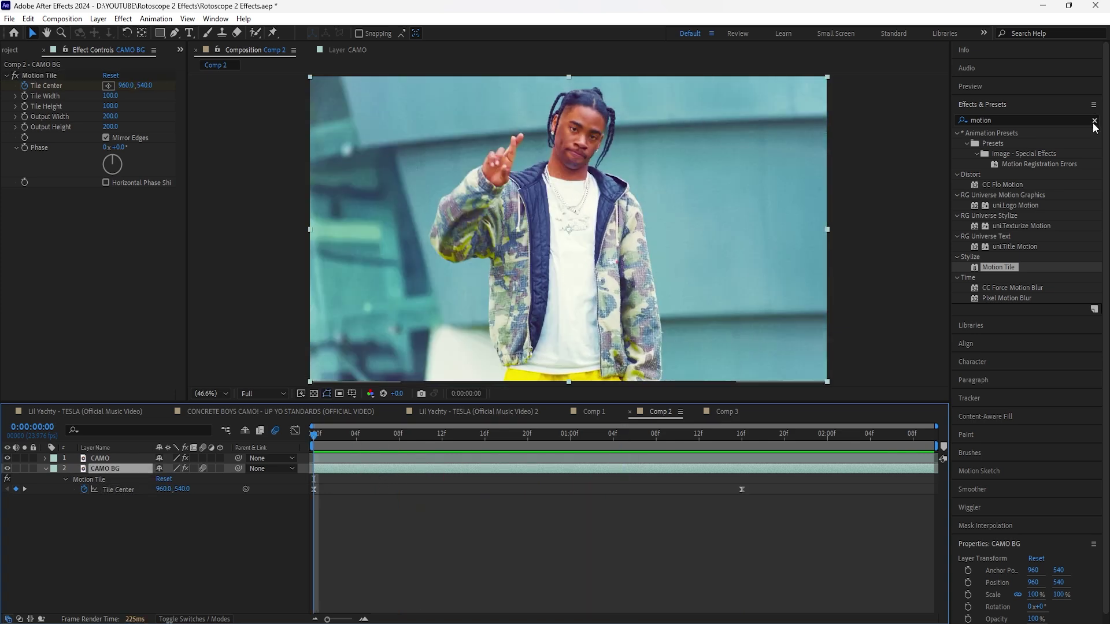
left_click(1094, 119)
type("optics")
left_click_drag(1012, 143, 108, 219)
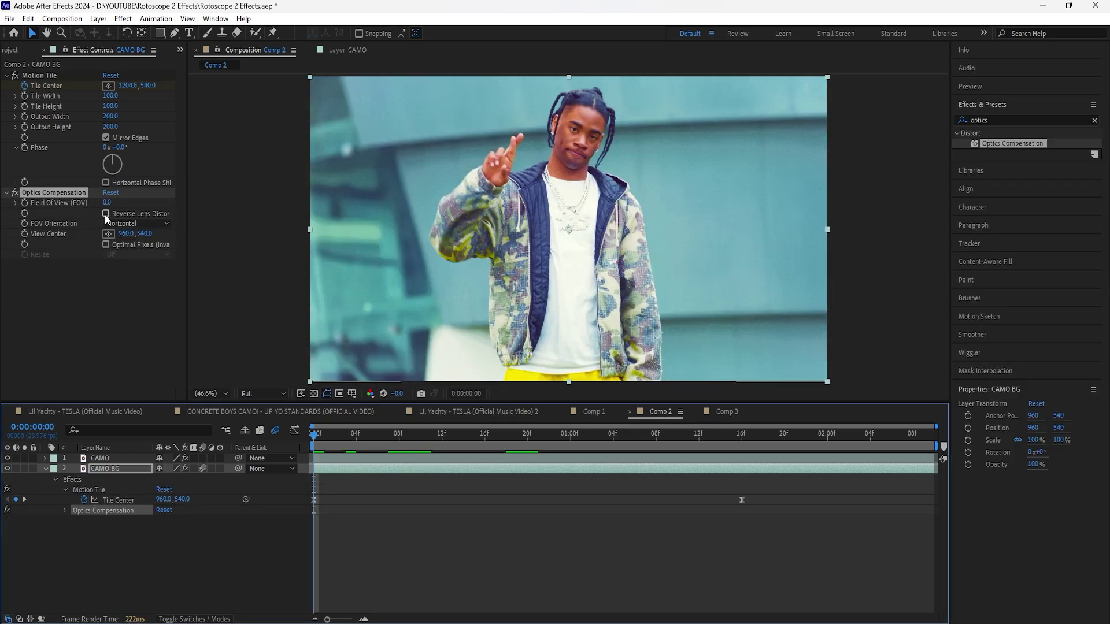
left_click(106, 213)
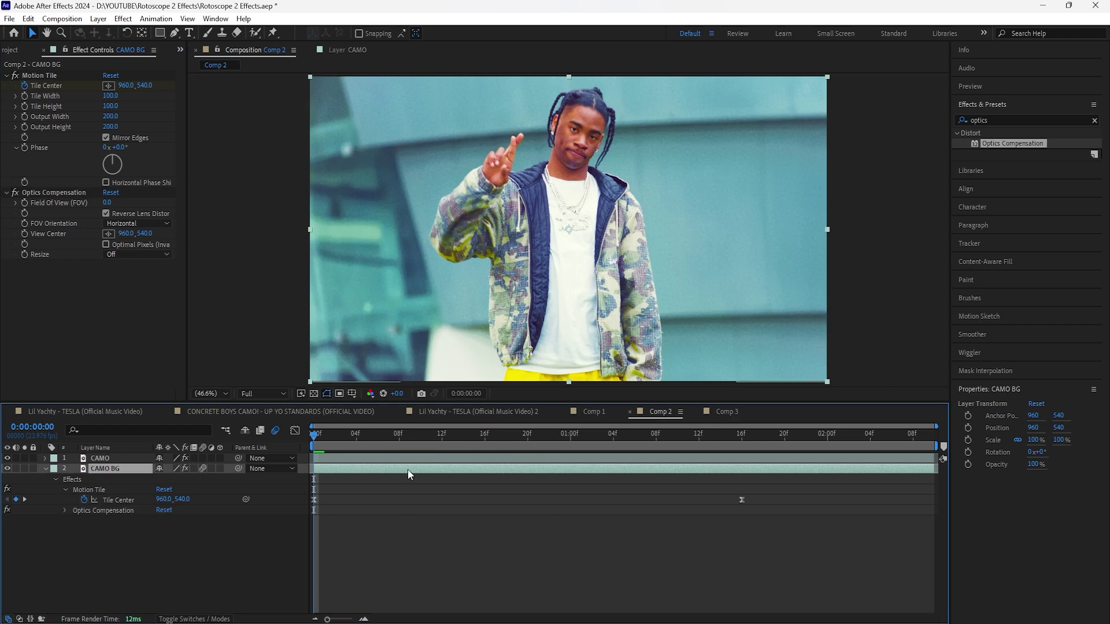
- Keyframe the Optics Compensation Field of View of CAMO BG at 0 on frame 8, 130 on frame 20 and 0 at 1:08
left_click(398, 434)
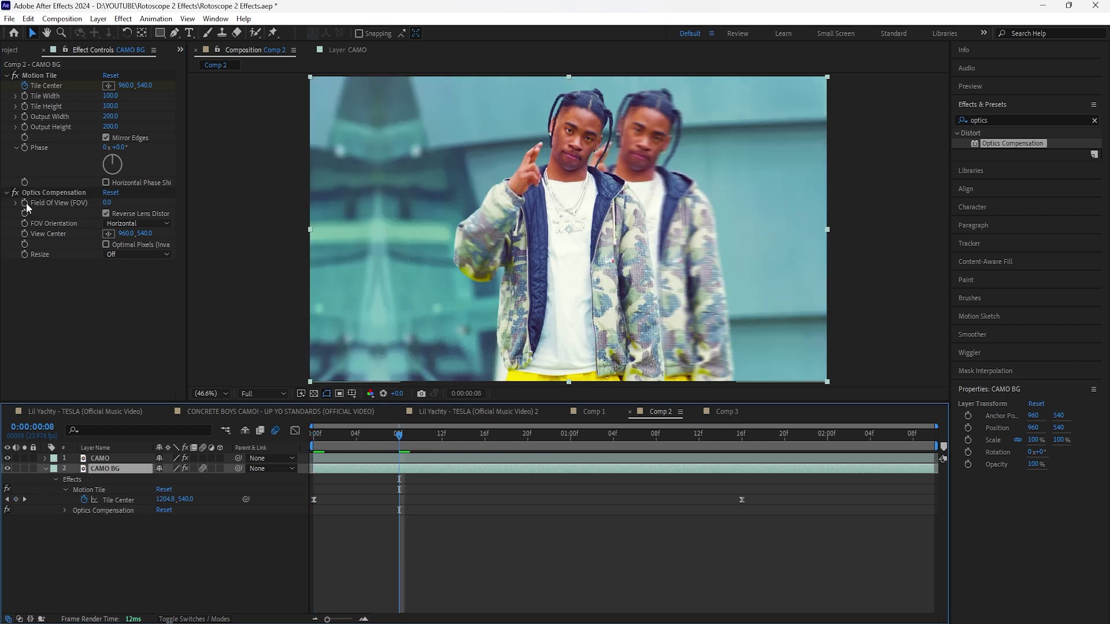
left_click(26, 203)
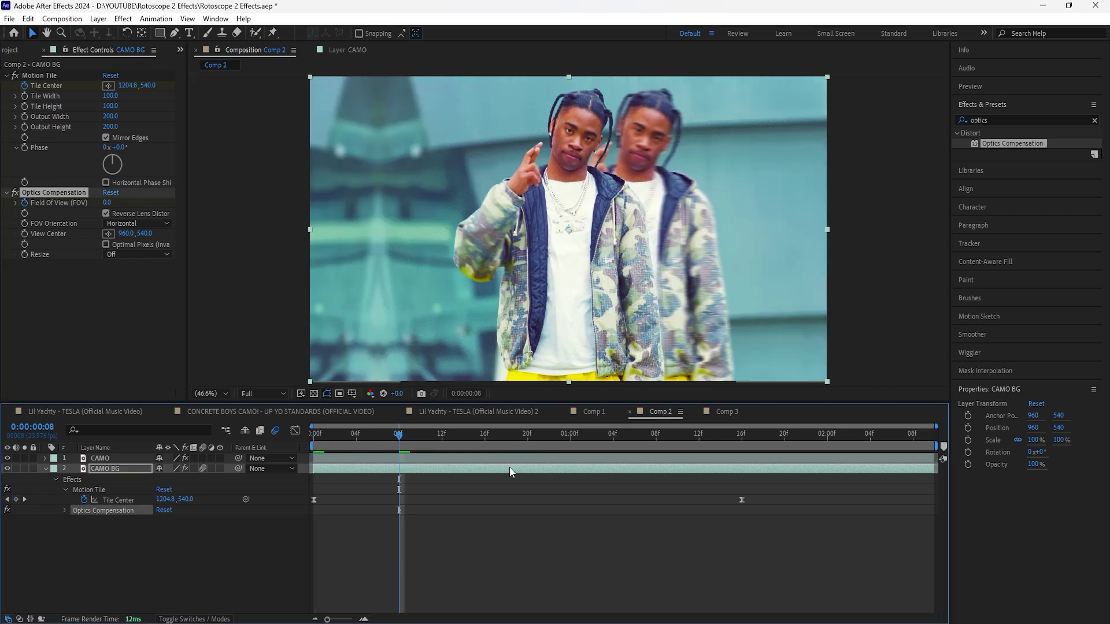
left_click(527, 435)
left_click(108, 203)
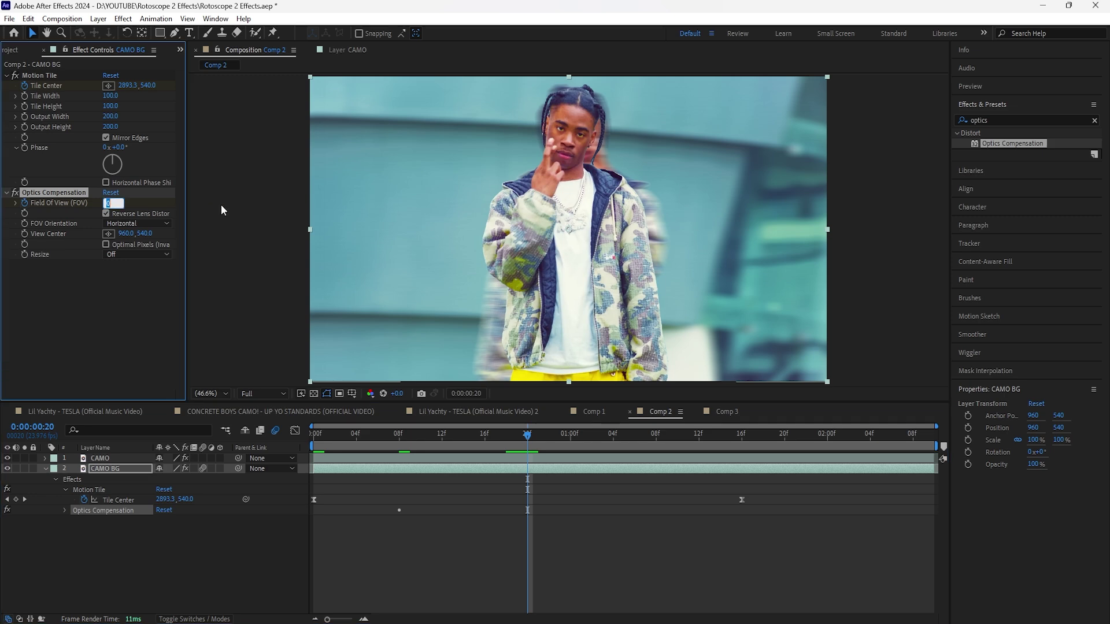
type("130")
key("Return")
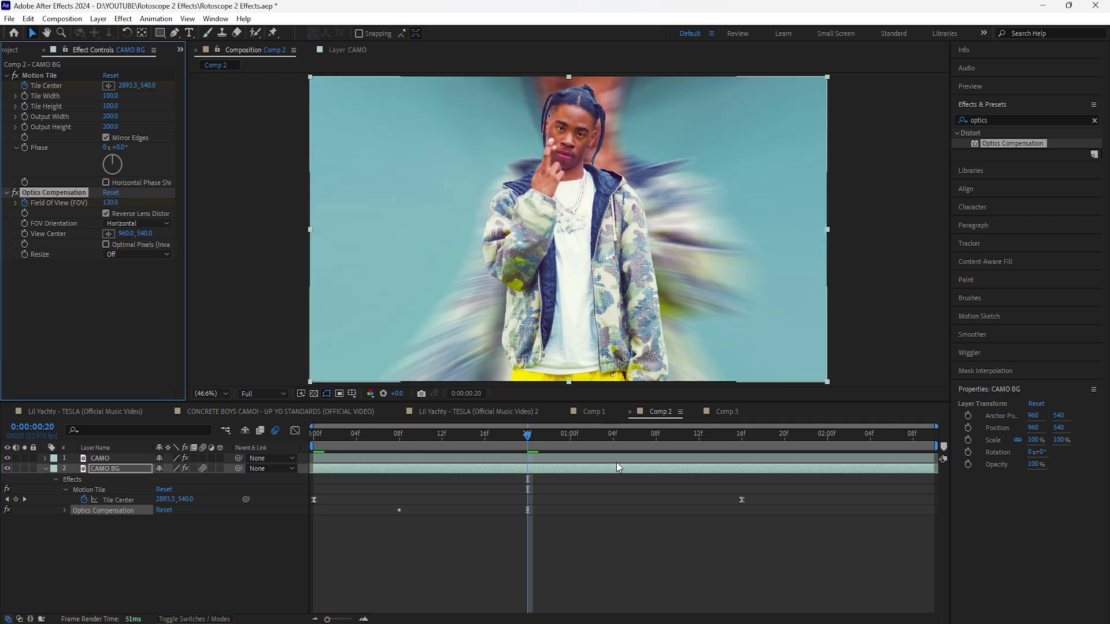
key("space")
left_click(110, 203)
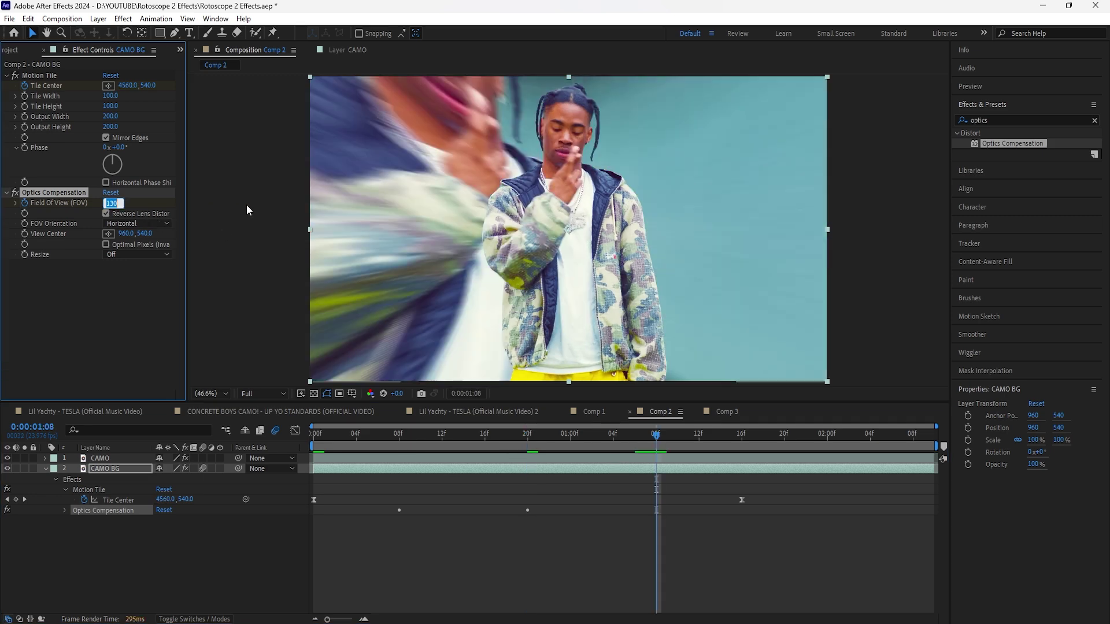
type("0")
key("Return")
- Apply Easy Ease to the three Field of View keyframes and preview the distorted sliding background
key("u")
key("u")
left_click_drag(665, 546, 396, 560)
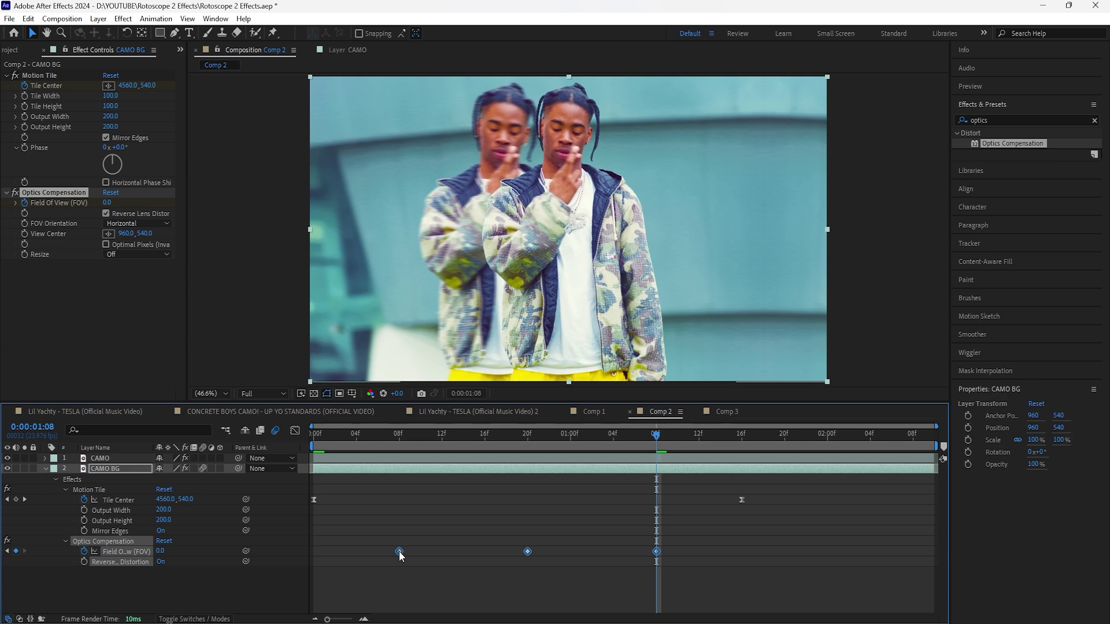
right_click(399, 552)
mouse_move(446, 607)
left_click(619, 458)
key("Home")
key("space")
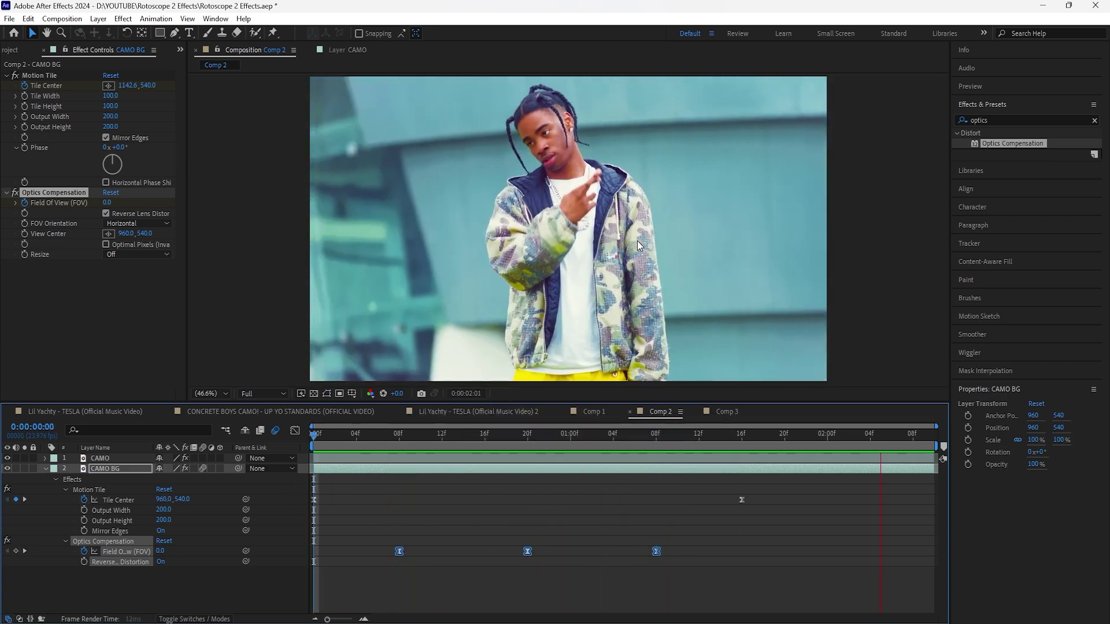
key("space")
- Collapse the Motion Tile and Optics Compensation settings and apply CC Color Offset to CAMO BG
left_click(6, 76)
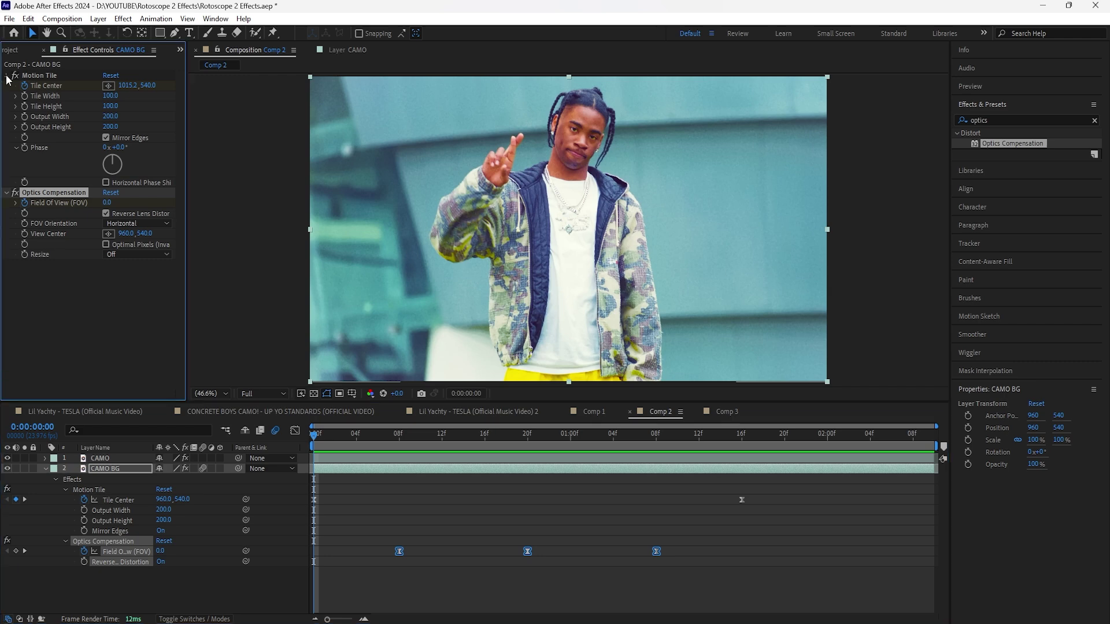
left_click(7, 86)
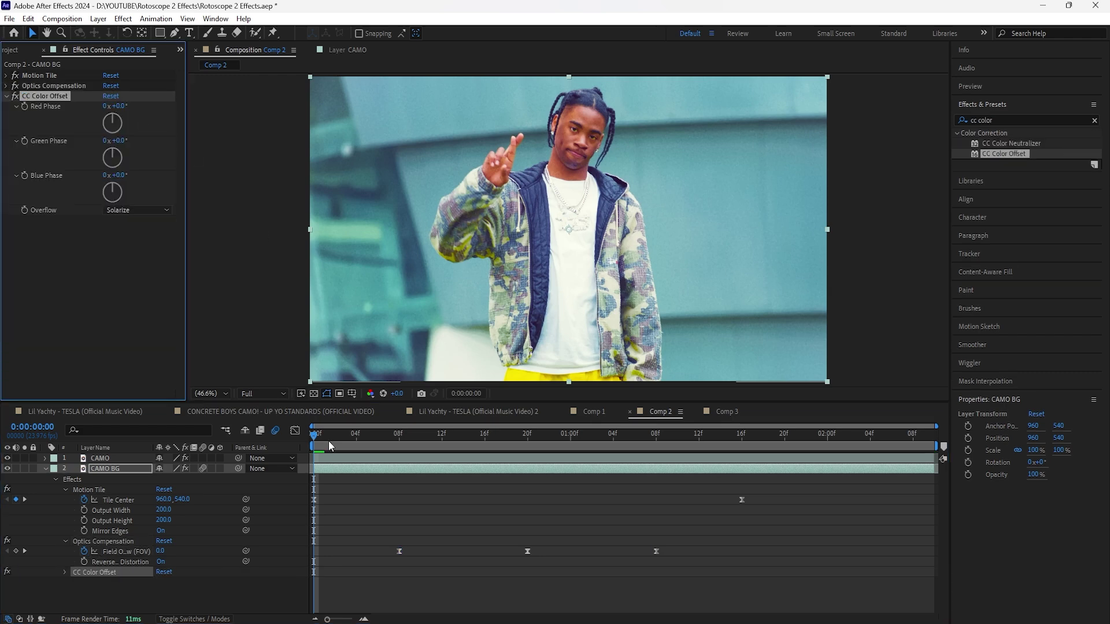
- Try shifting the Red, Green and Blue Phase of CC Color Offset at frame 9, undoing each change
left_click_drag(313, 456, 413, 457)
left_click_drag(119, 107, 224, 132)
key("ctrl+z")
left_click_drag(120, 141, 190, 145)
key("ctrl+z")
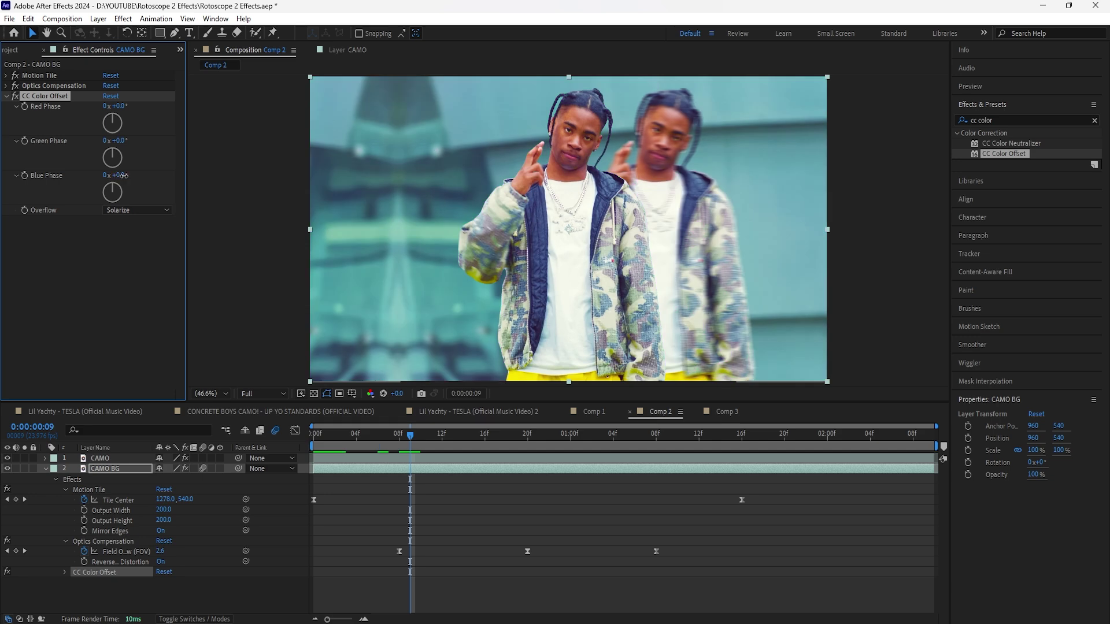
left_click_drag(120, 175, 227, 183)
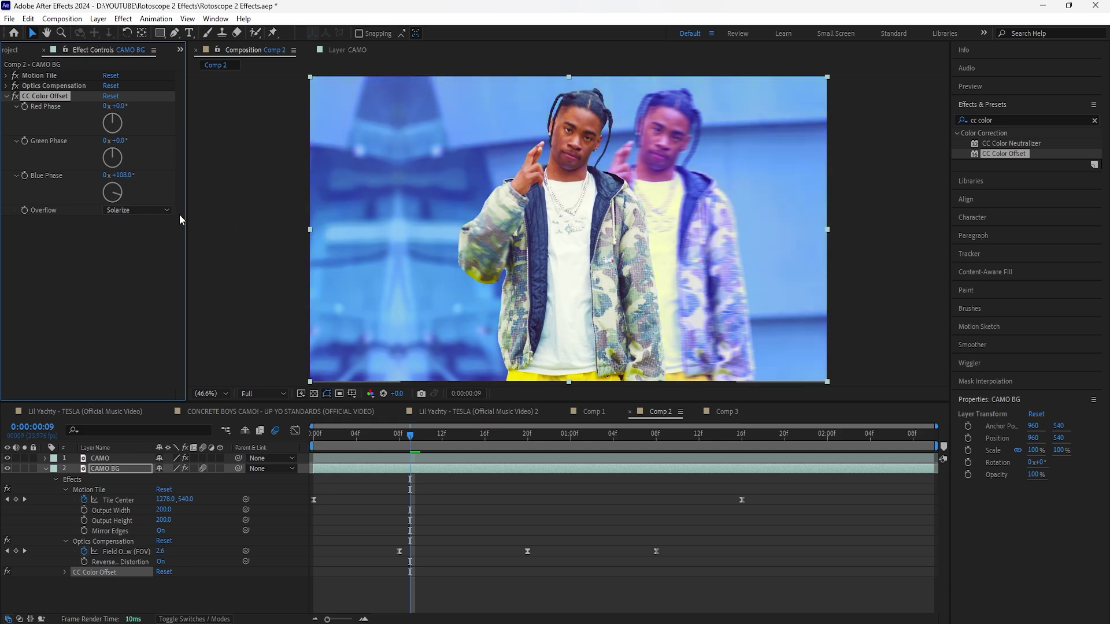
key("ctrl+z")
- Keyframe the Red Phase of CC Color Offset from 0 on the first frame to one full revolution at 1:16
key("Home")
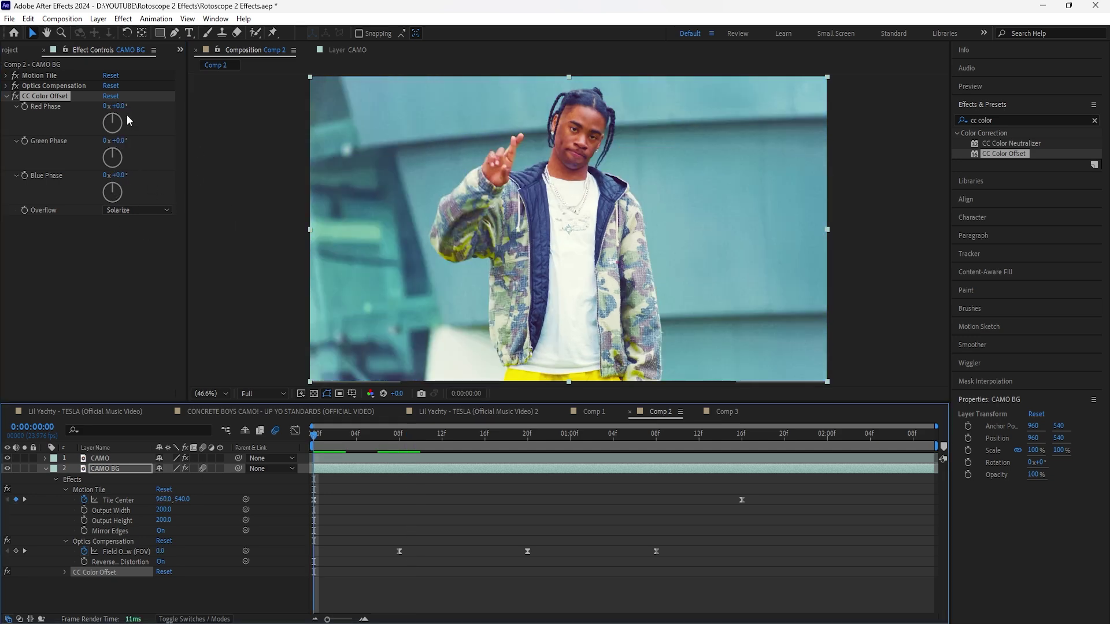
left_click(24, 106)
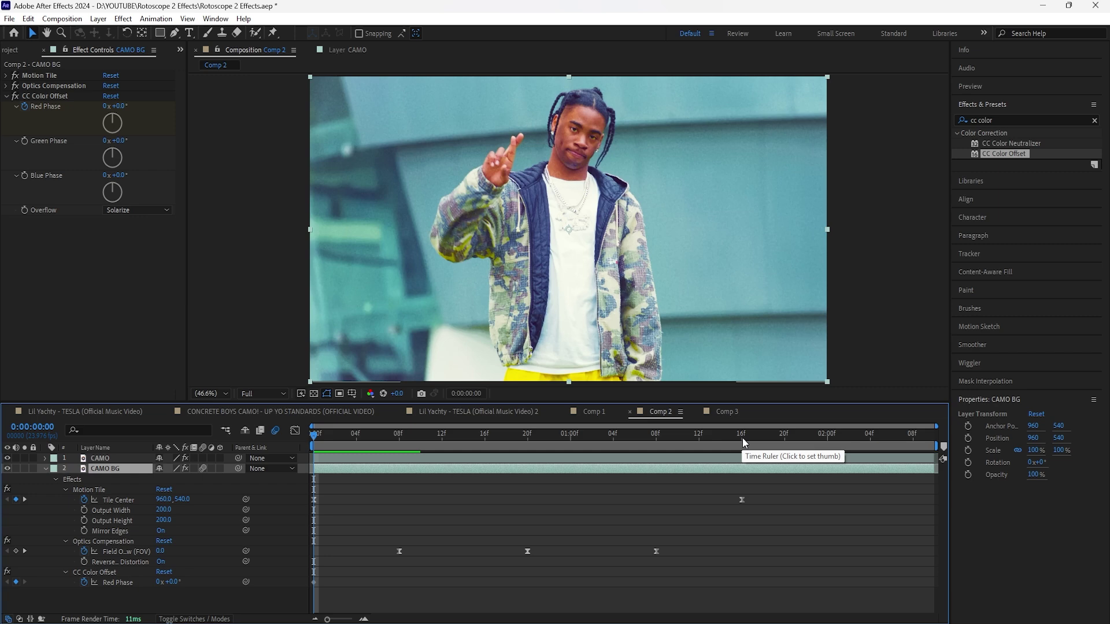
left_click(742, 438)
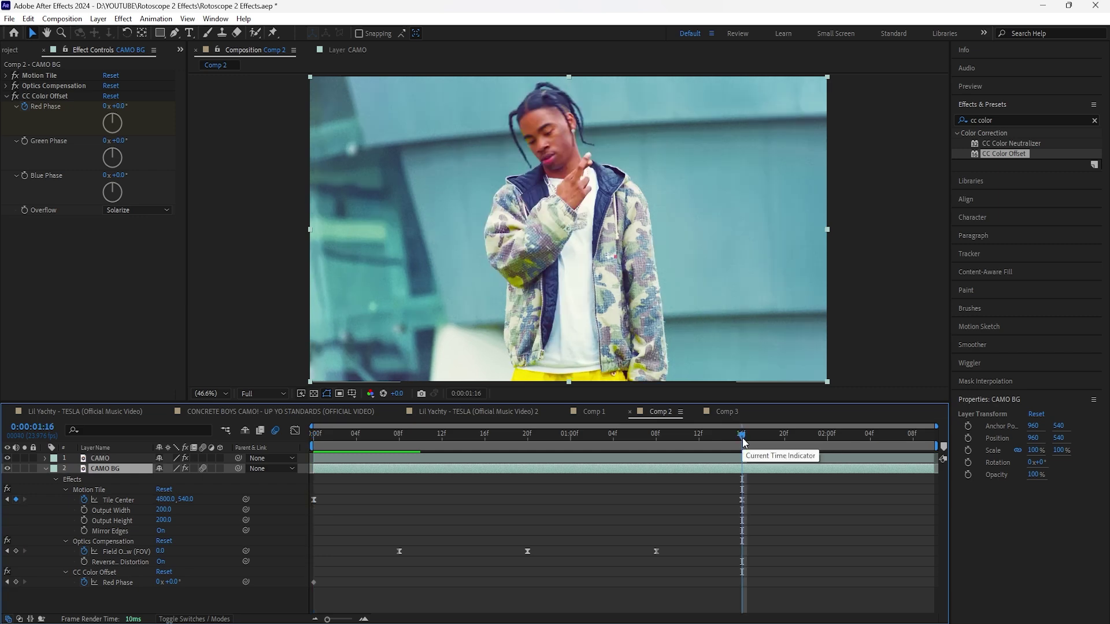
left_click(107, 106)
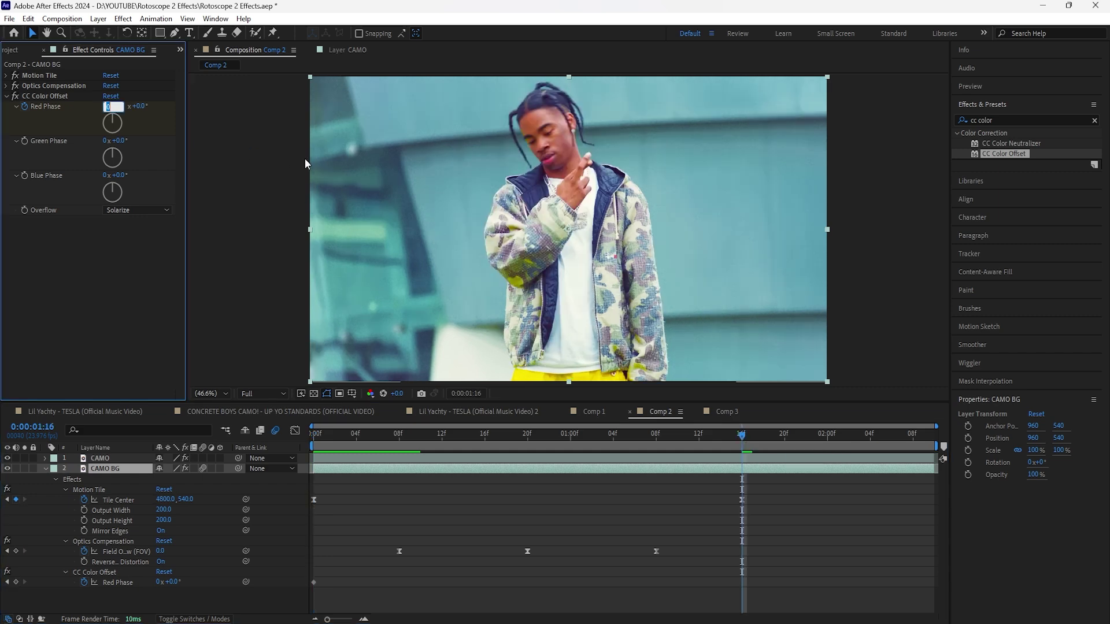
key("Return")
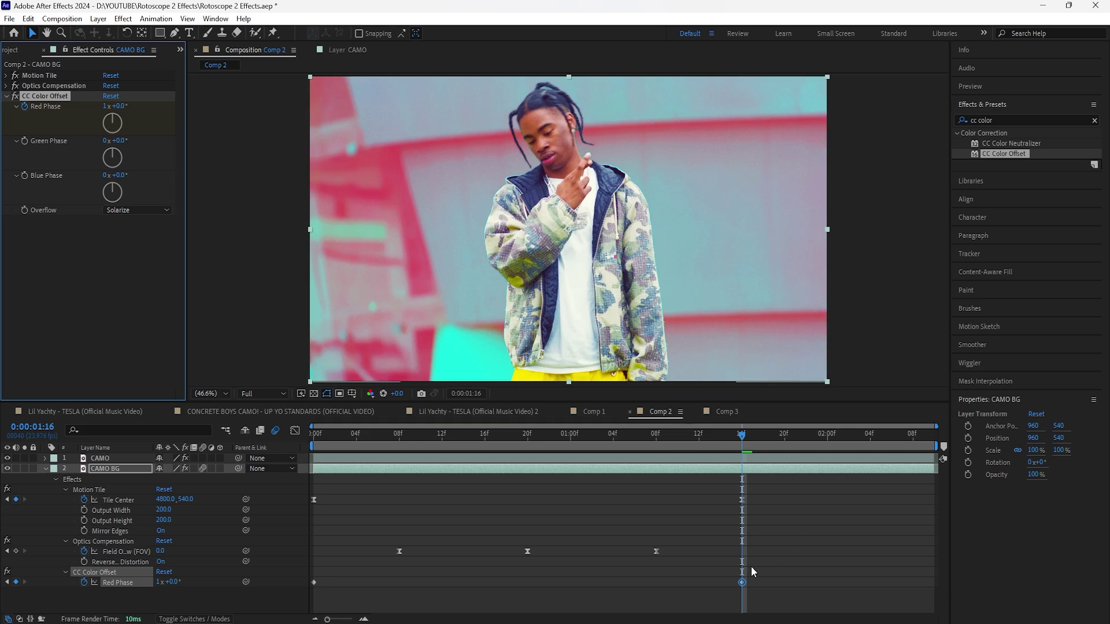
- Apply Easy Ease to both Red Phase keyframes and preview the color shift
left_click_drag(746, 579, 314, 594)
right_click(314, 594)
mouse_move(376, 590)
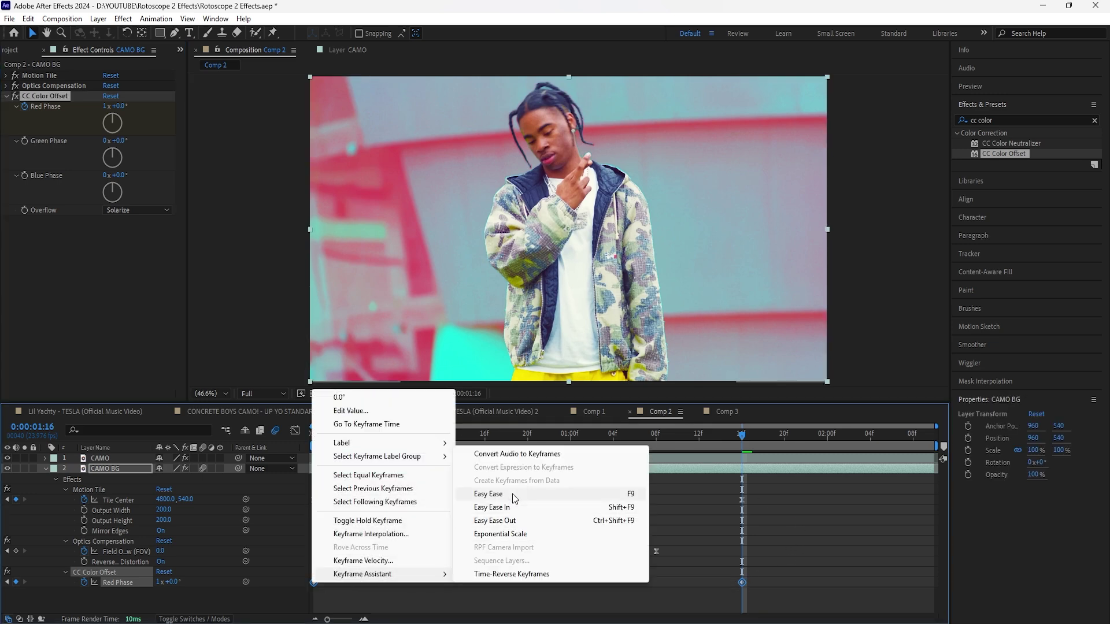
left_click(513, 495)
key("Home")
key("space")
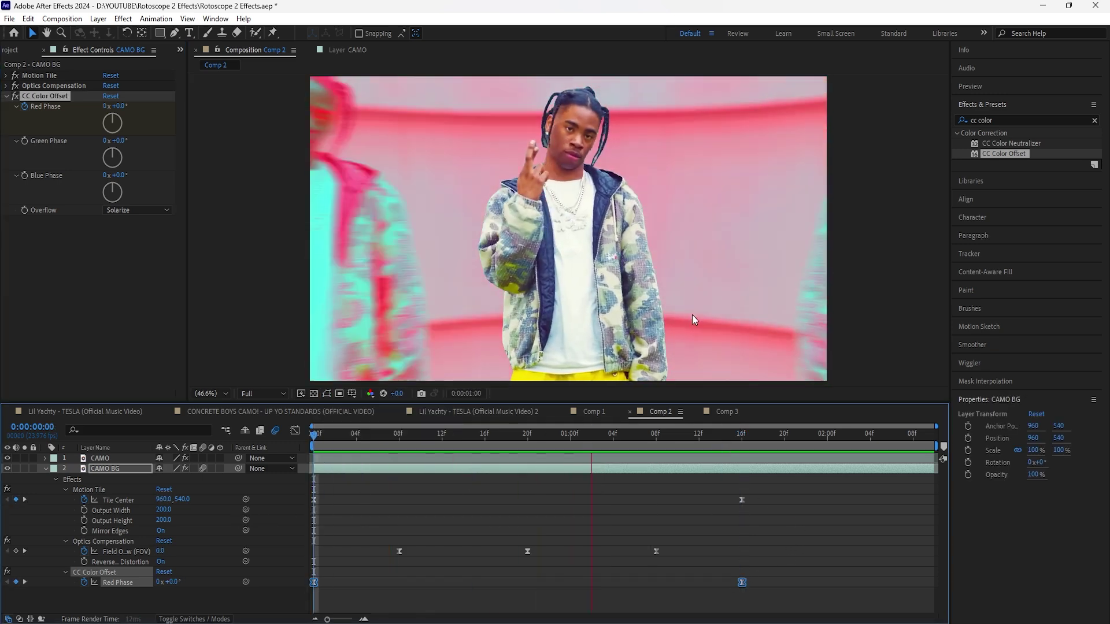
key("space")
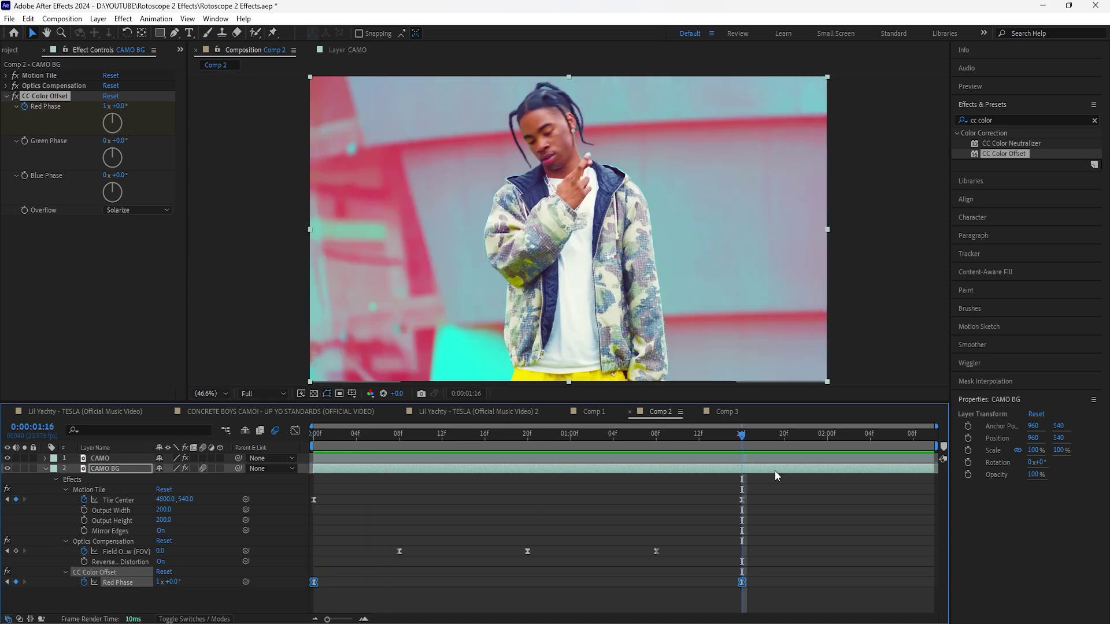
- Apply Glow to CAMO BG with a threshold of 100%, radius of 100 and intensity of 3.6, and preview it
left_click(774, 470)
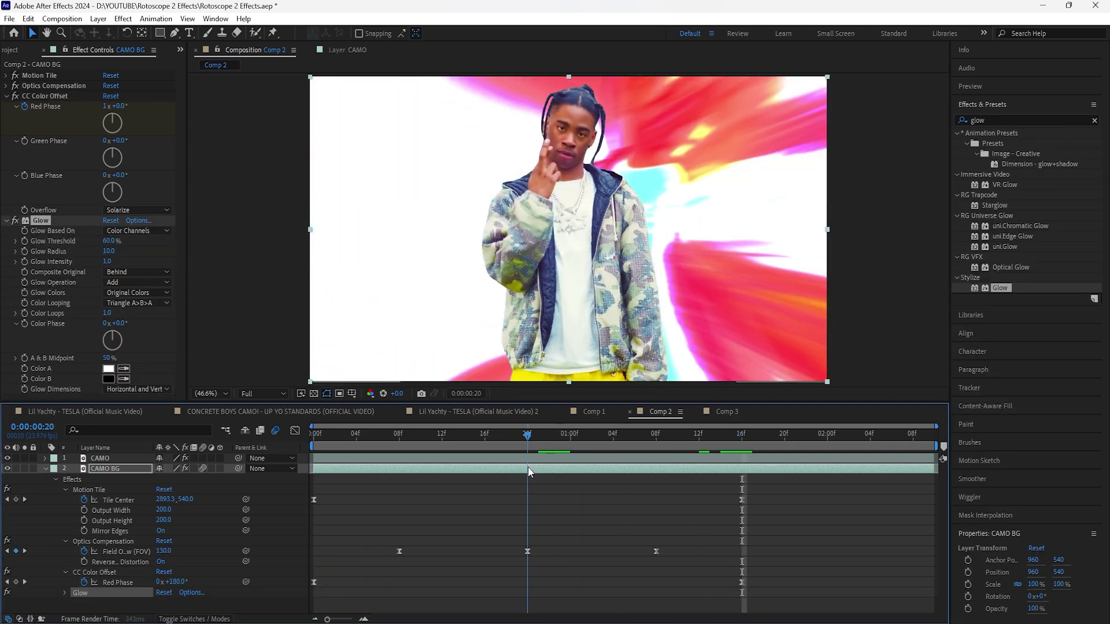
left_click(528, 467)
left_click_drag(116, 242, 280, 282)
left_click(546, 441)
left_click_drag(581, 444, 571, 443)
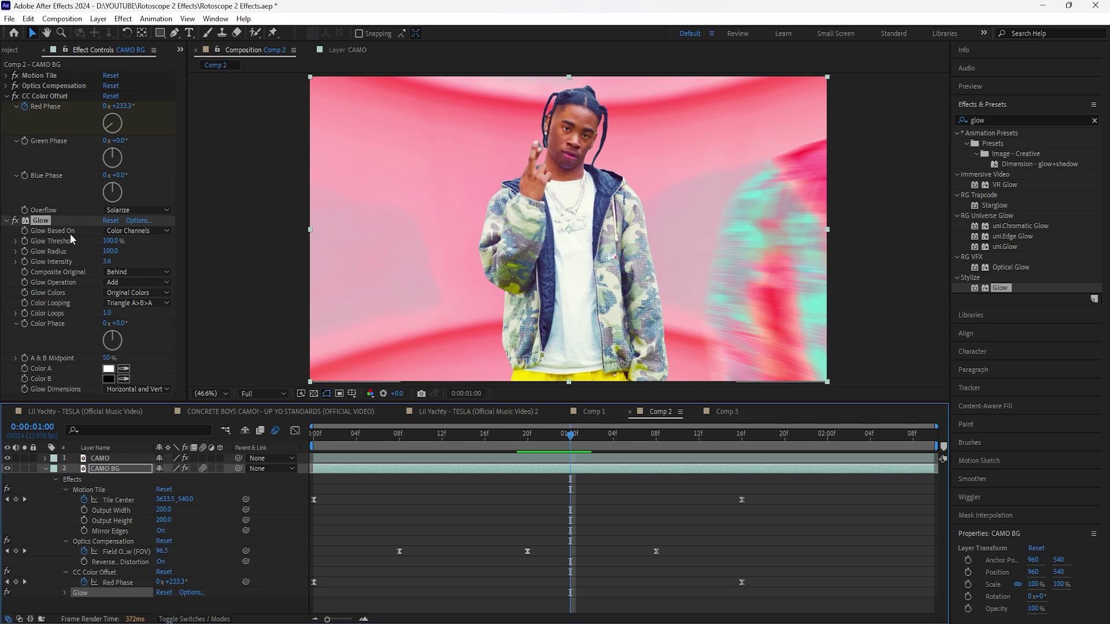
key("space")
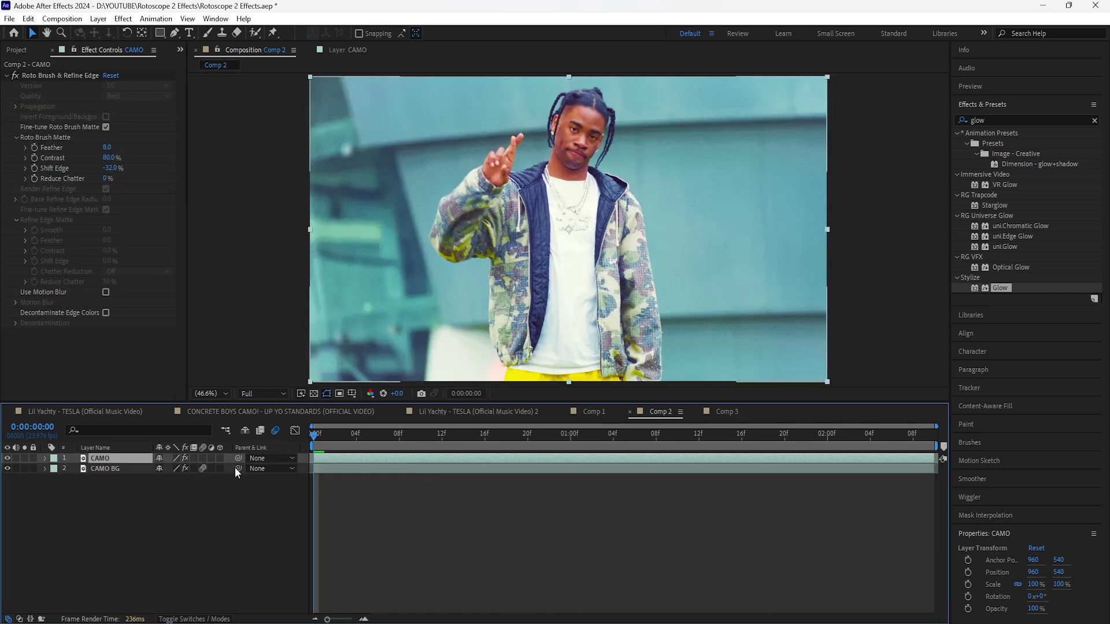
- Create an adjustment layer above CAMO and apply Fast Box Blur to it
right_click(238, 500)
mouse_move(347, 351)
left_click(482, 446)
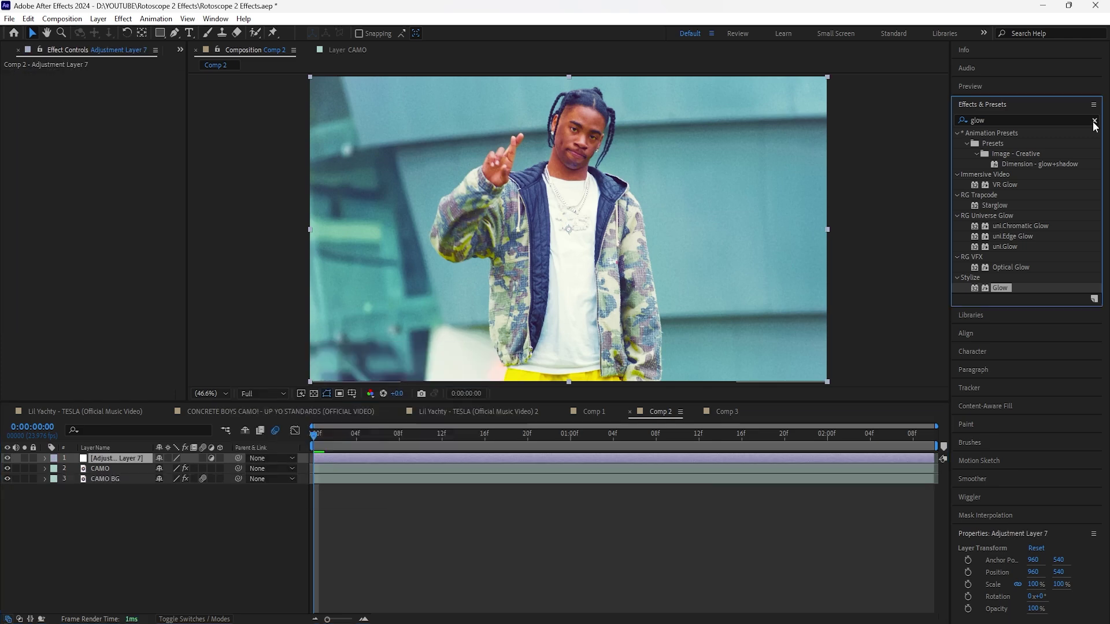
left_click(1093, 120)
type("fast")
left_click_drag(1011, 205, 131, 108)
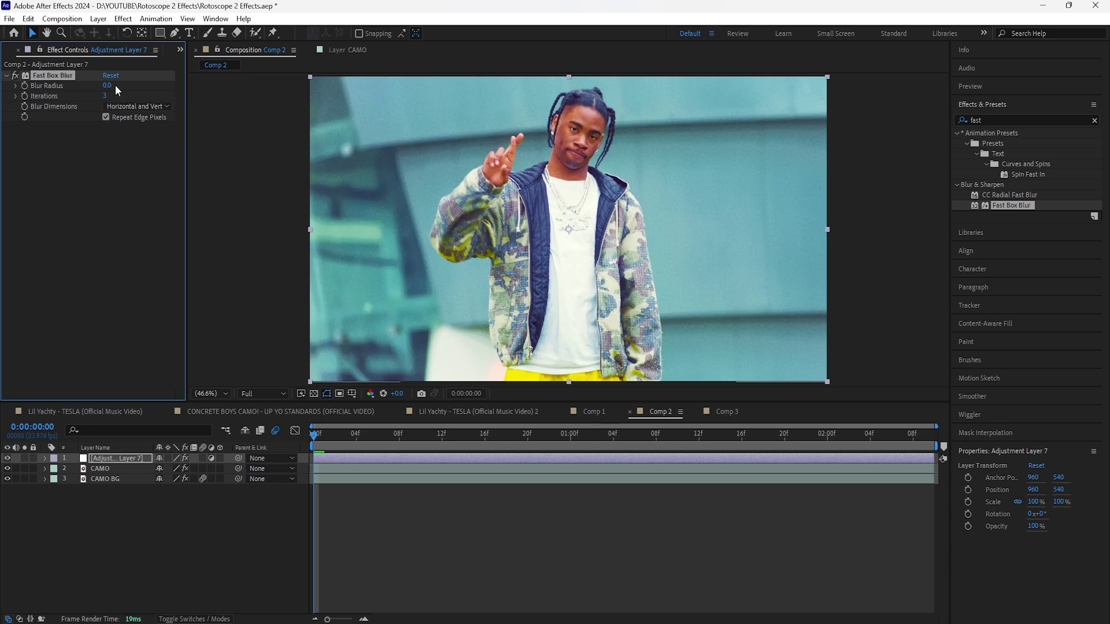
- Keyframe the adjustment layer's Blur Radius from 7 on the first frame to 0 on frame 6
left_click(108, 85)
key("Return")
left_click(24, 86)
left_click(114, 459)
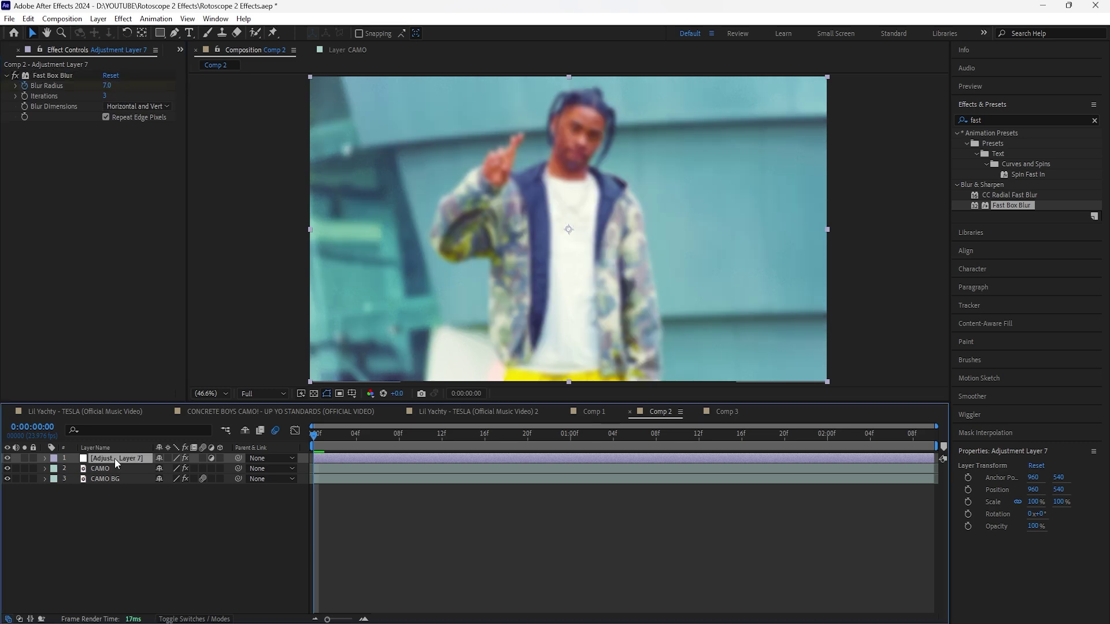
key("u")
left_click_drag(365, 435, 374, 435)
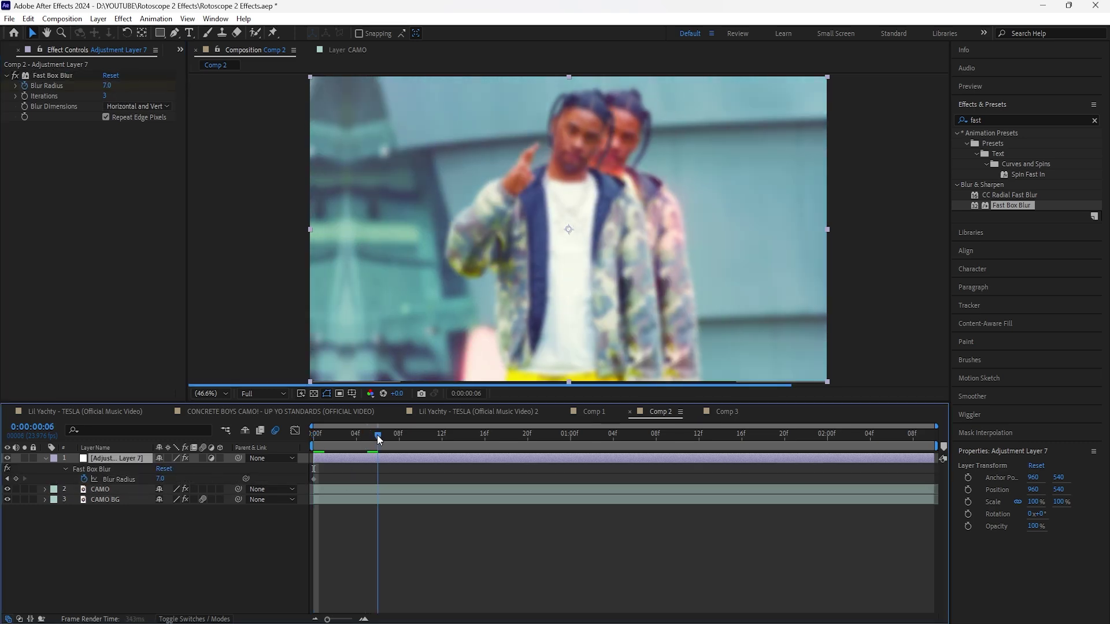
left_click(107, 85)
type("0")
key("Return")
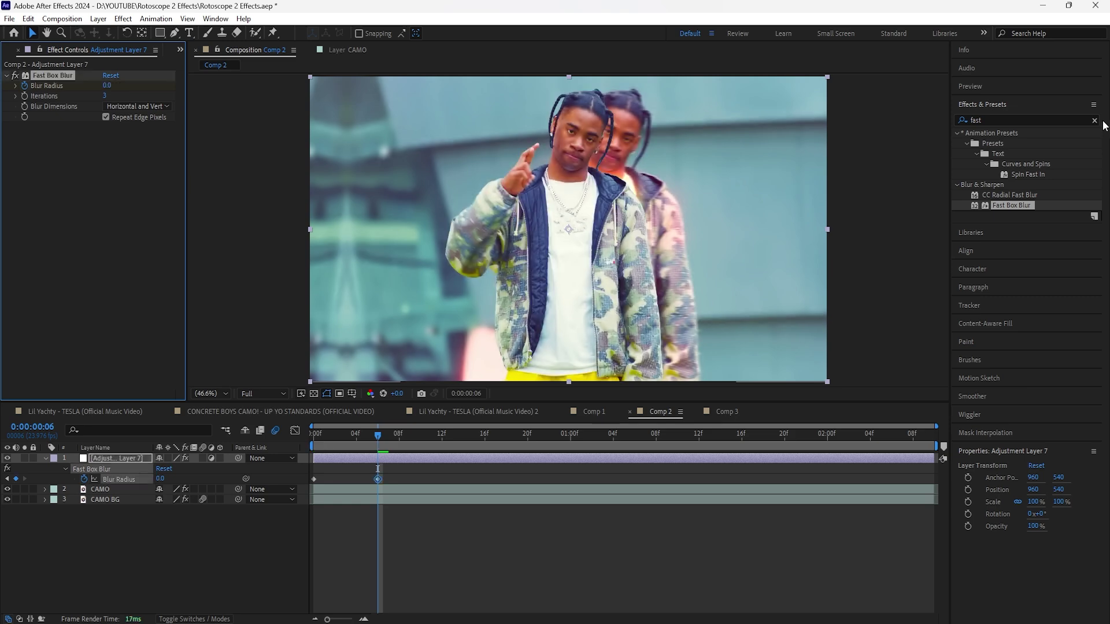
- Apply Exposure to the adjustment layer and keyframe Exposure at 2 and Offset at 0.2 on the first frame
left_click(1095, 120)
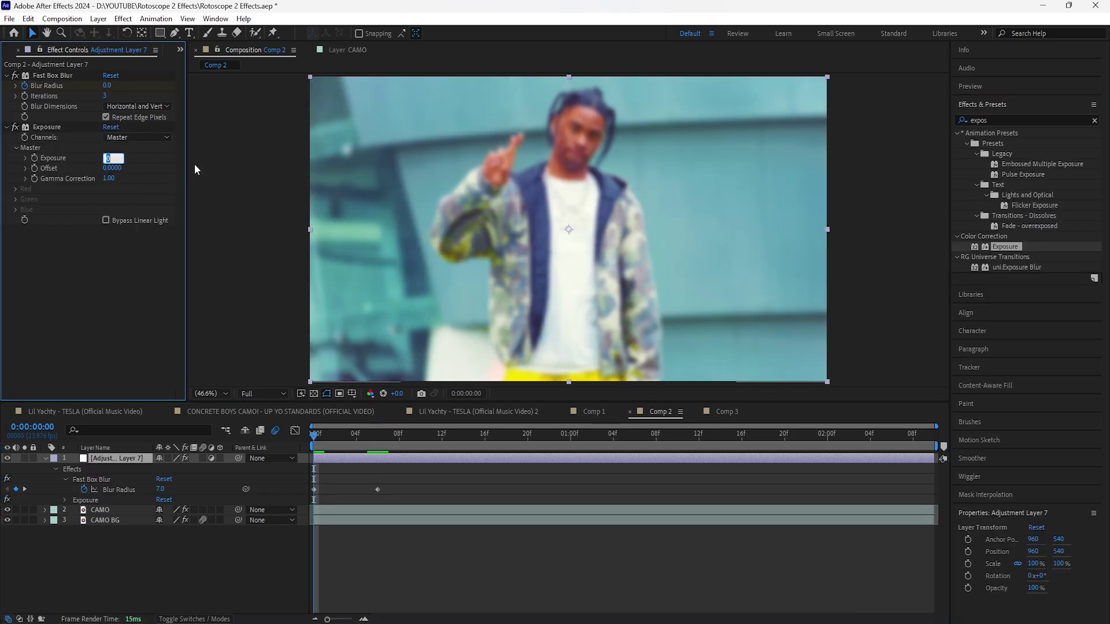
type("2")
key("Tab")
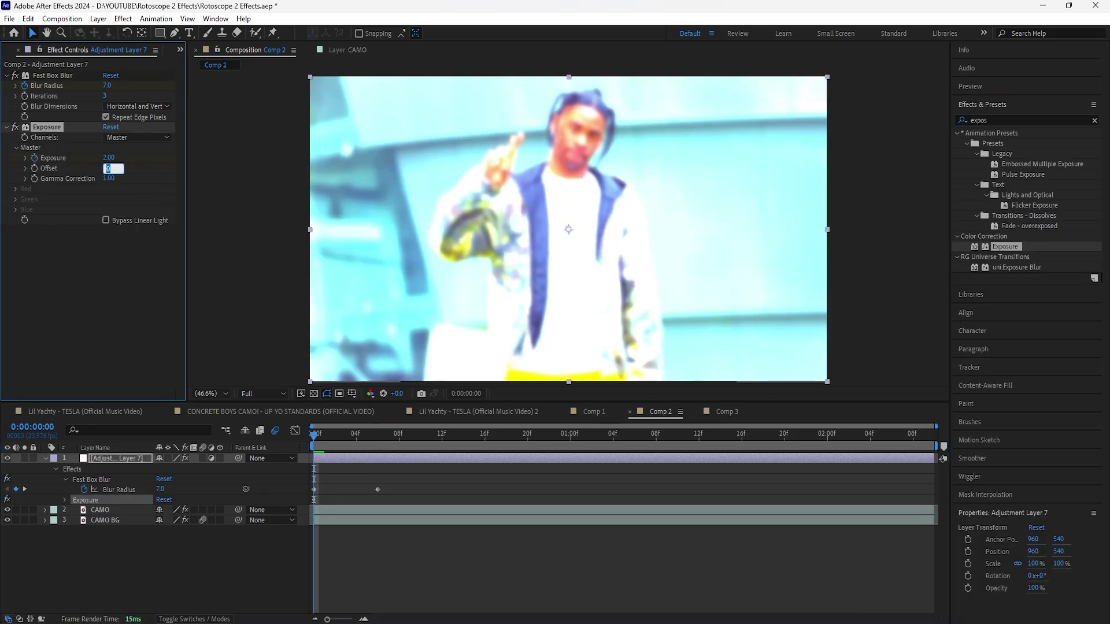
type("0.2")
key("Return")
- Set the adjustment layer's Exposure and Offset to 0 at the second blur keyframe on frame 6
key("k")
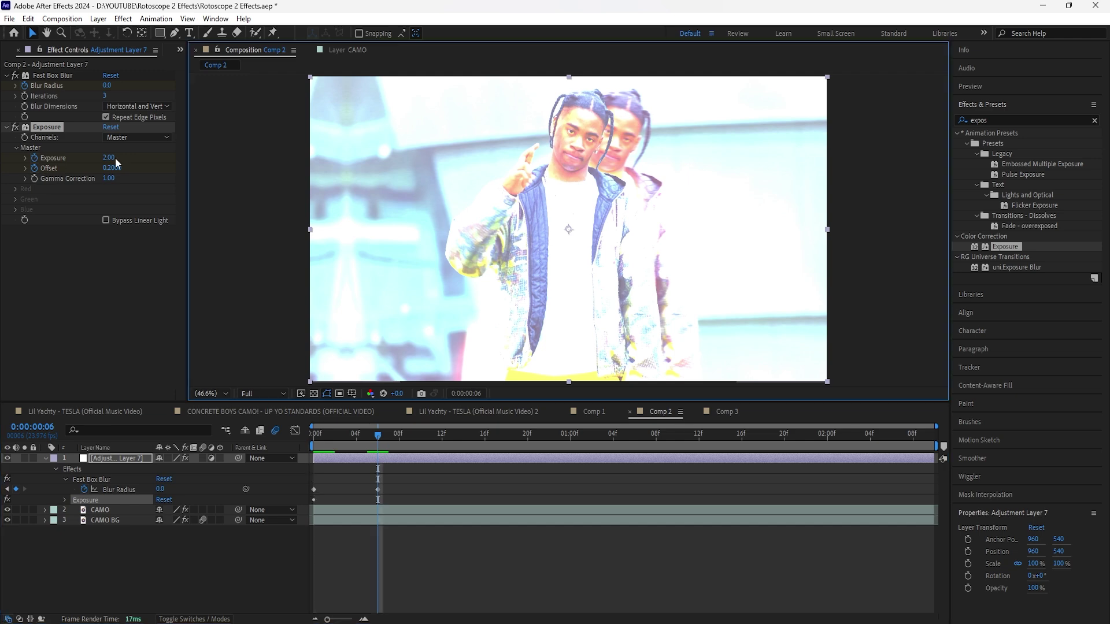
left_click(114, 157)
type("0")
key("Tab")
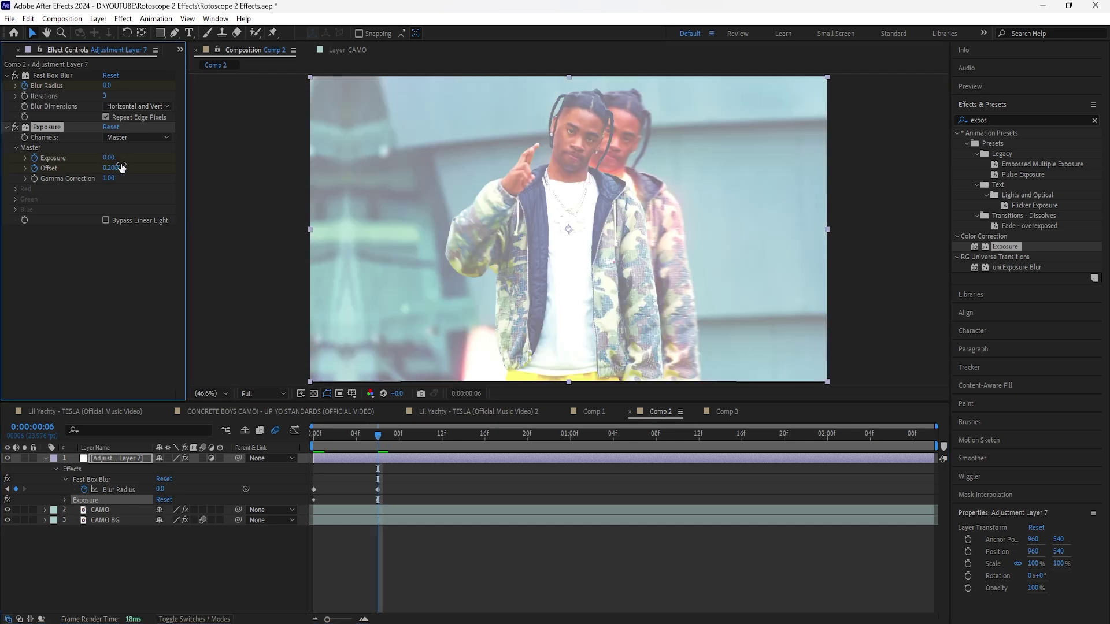
type("0")
key("Return")
- Apply Easy Ease to all Blur Radius, Exposure and Offset keyframes of the adjustment layer
key("u")
left_click_drag(397, 485, 359, 507)
right_click(380, 488)
left_click(440, 480)
left_click(436, 469)
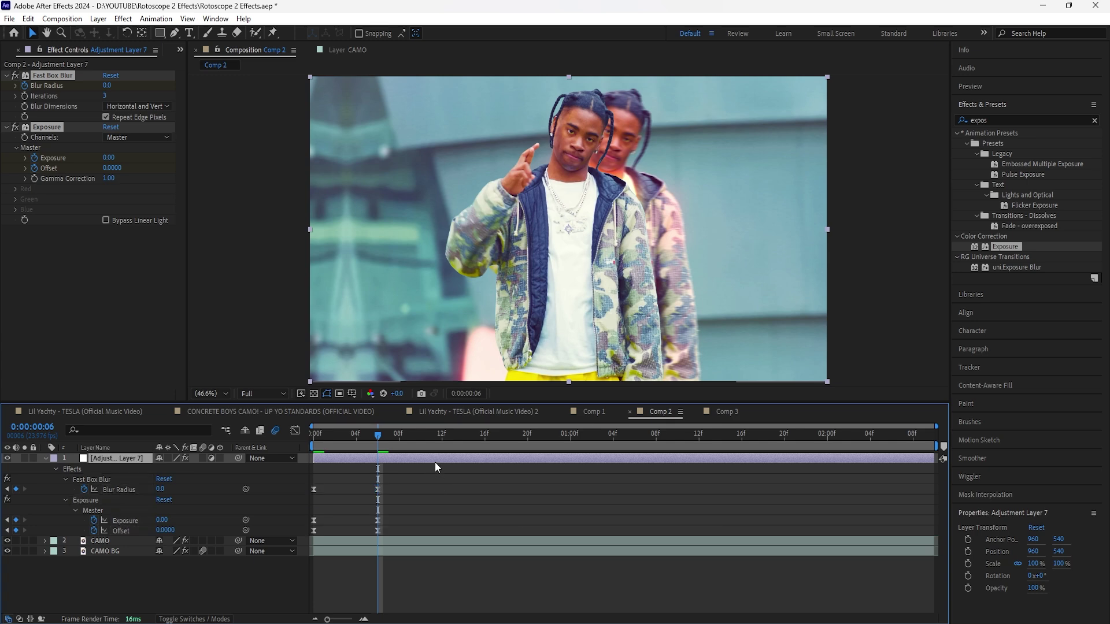
- Trim the adjustment layer to end at frame 6 and preview the opening flash with the background effect
left_click_drag(933, 459, 377, 458)
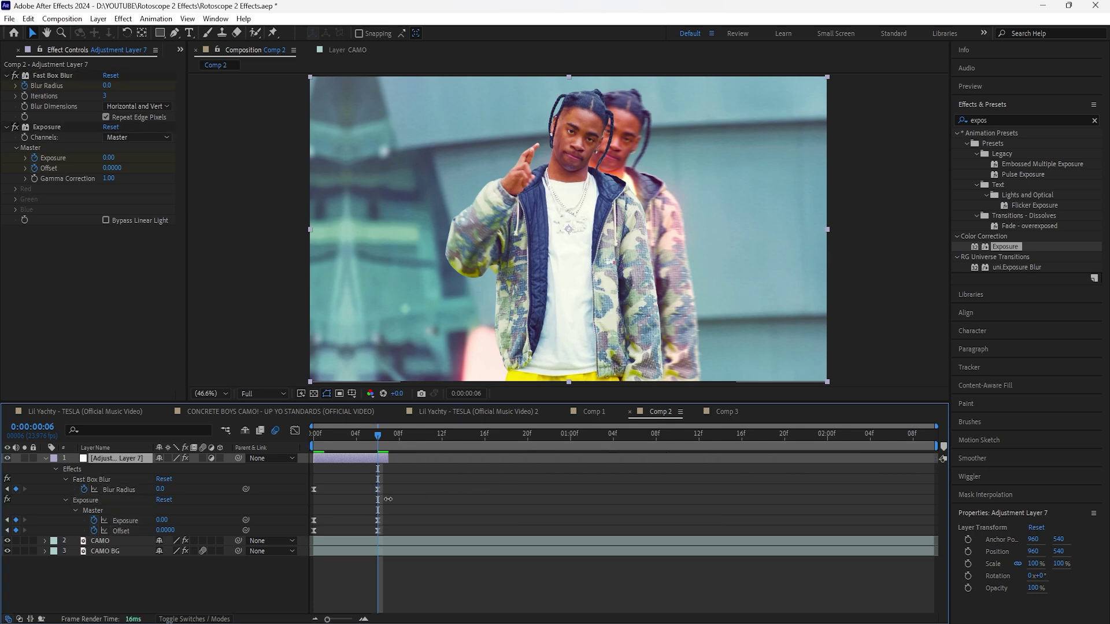
key("space")
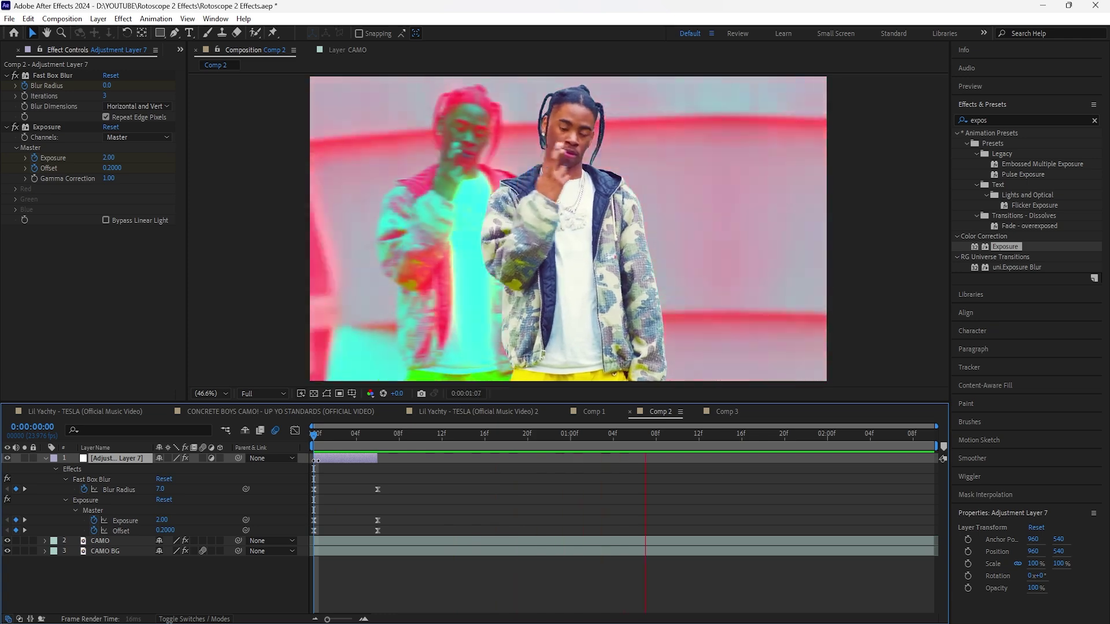
key("space")
left_click(713, 472)
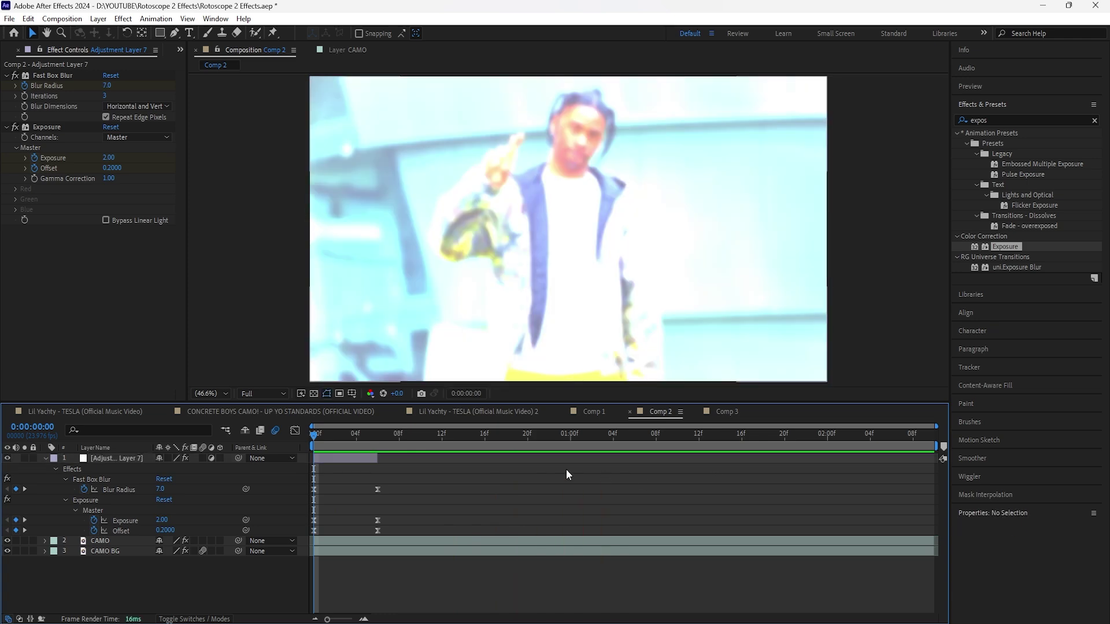
- Duplicate the CAMO layer, trim the copy to start at 0:00:01:12 and delete its Roto Brush & Refine Edge effect
left_click_drag(524, 444, 698, 439)
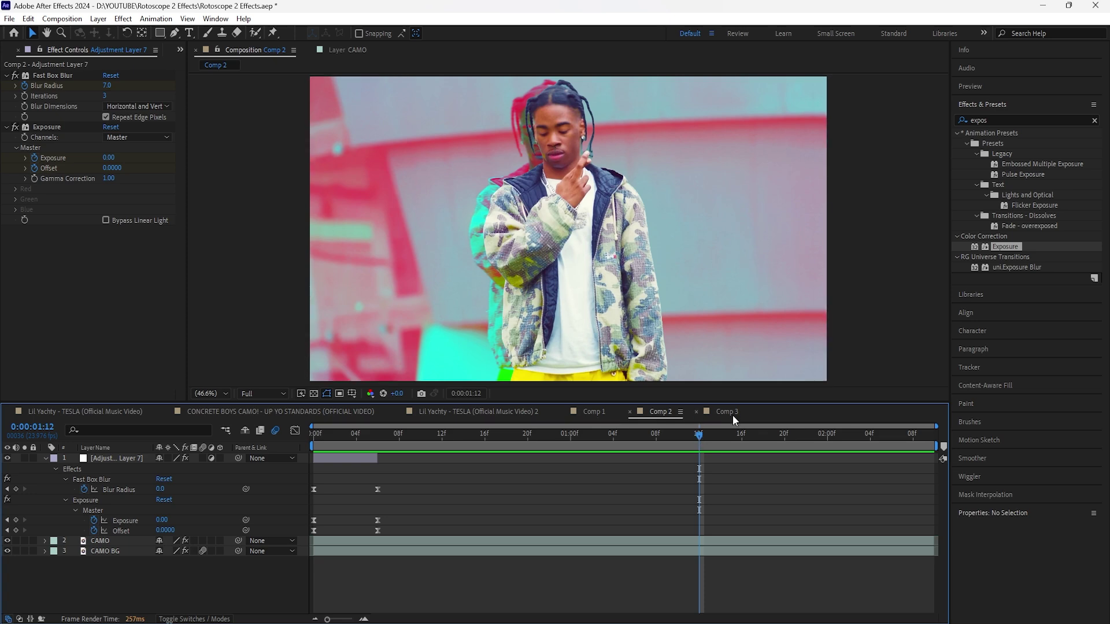
left_click(699, 542)
left_click_drag(697, 438, 307, 479)
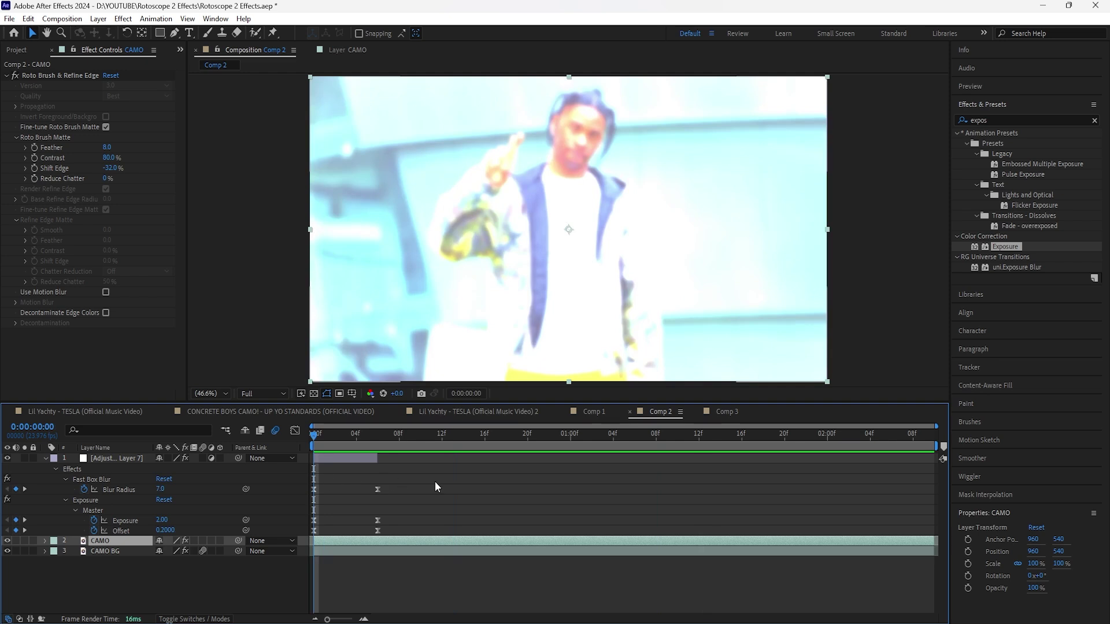
key("space")
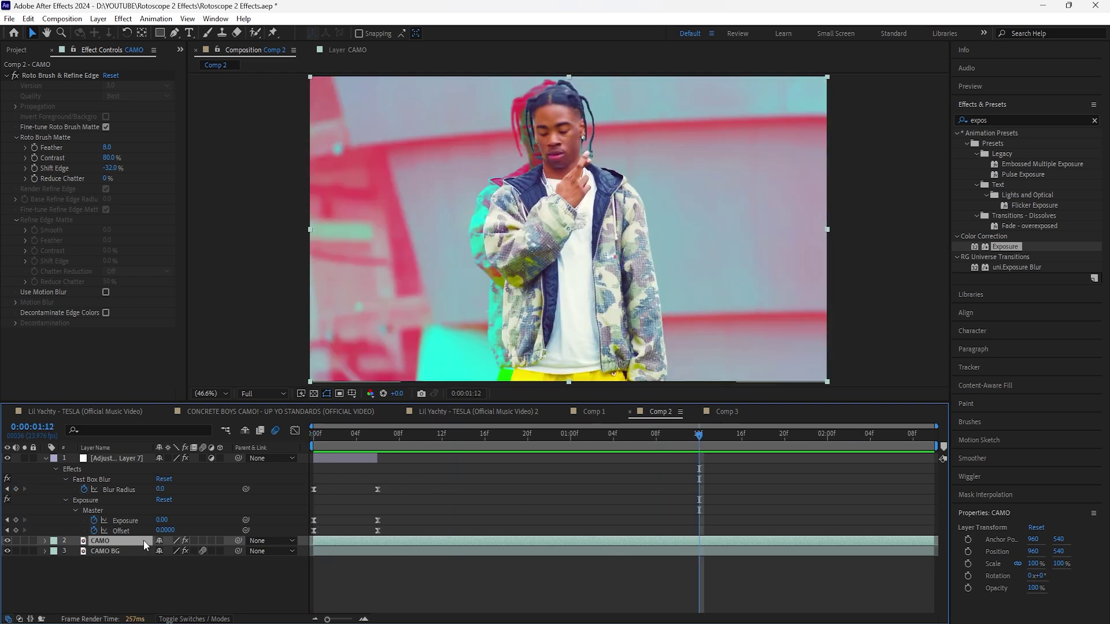
key("ctrl+d")
left_click_drag(313, 541, 700, 556)
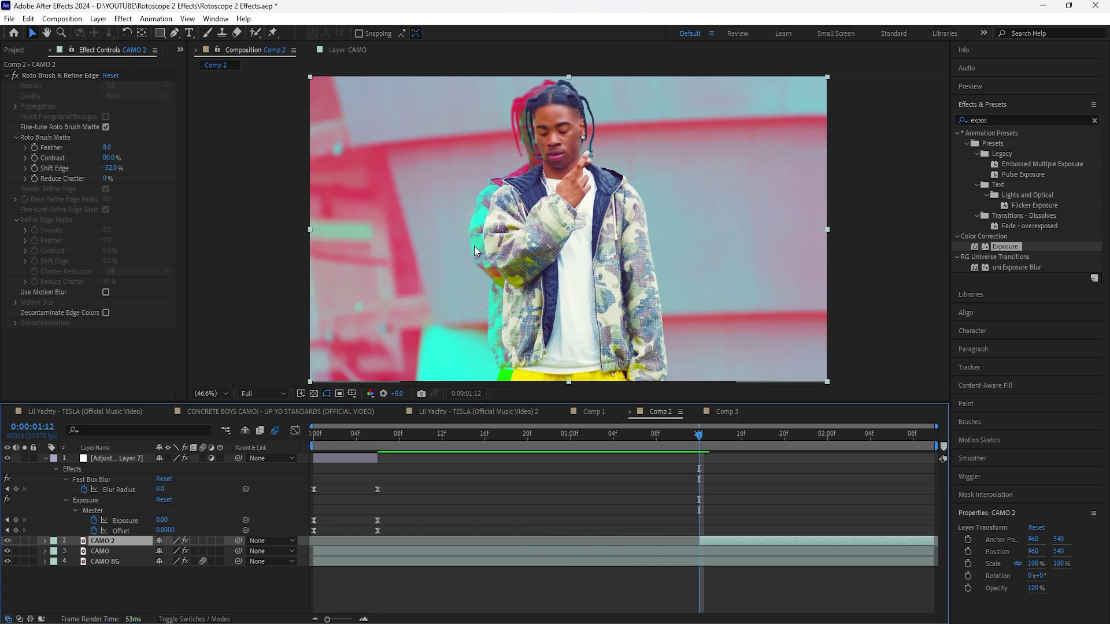
left_click(75, 79)
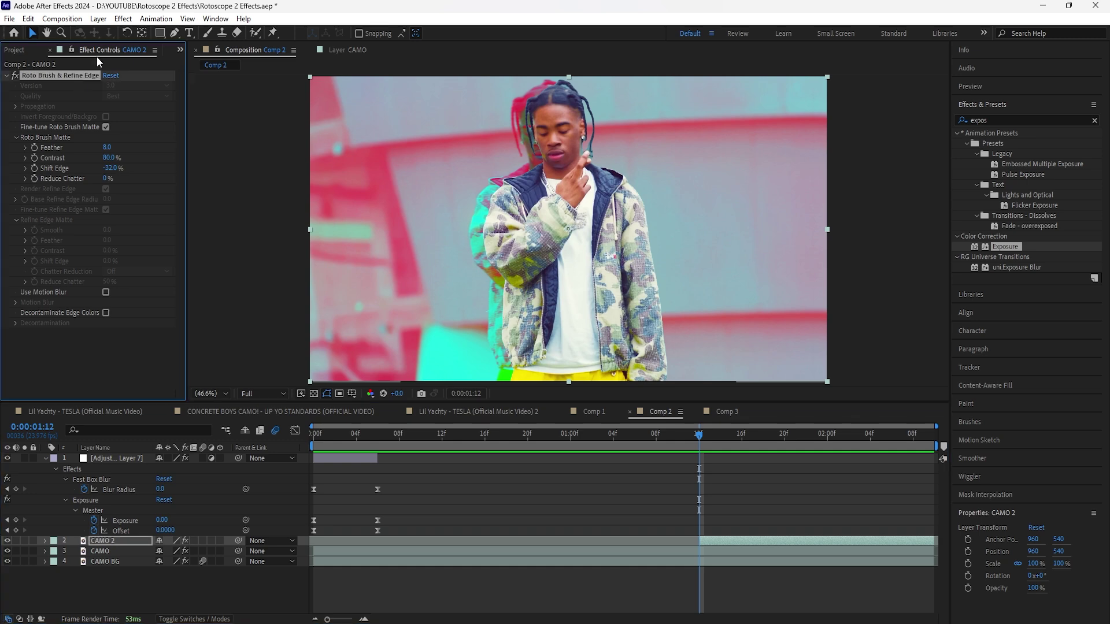
- Trim the original CAMO and CAMO BG layers to end at 0:00:01:12 and preview the composition from the start
left_click(740, 553)
left_click(737, 562, "shift")
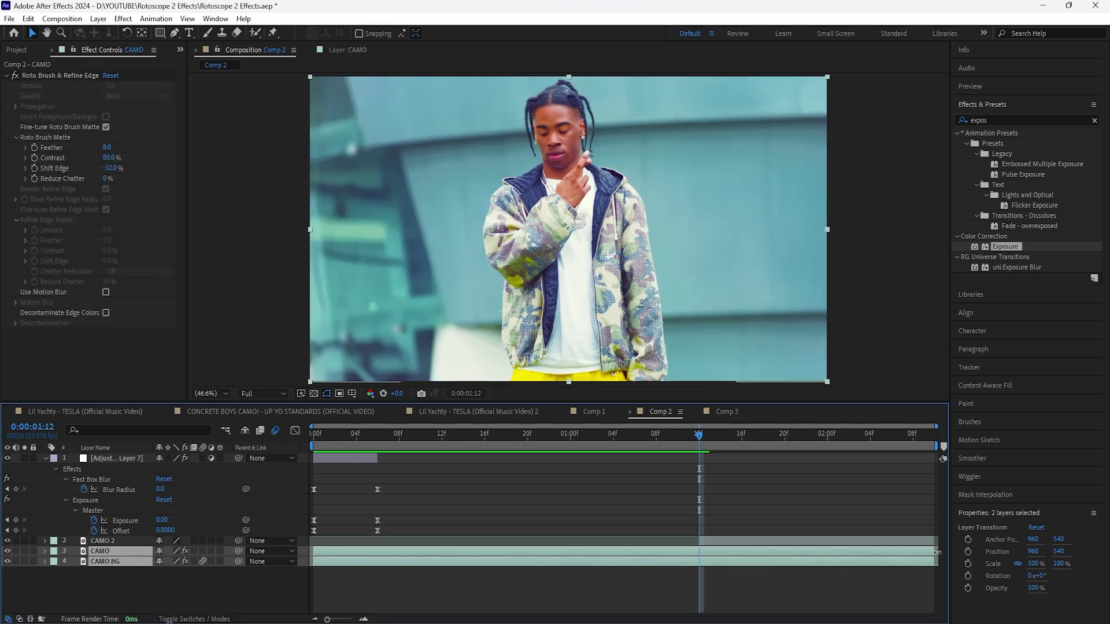
left_click_drag(936, 562, 698, 569)
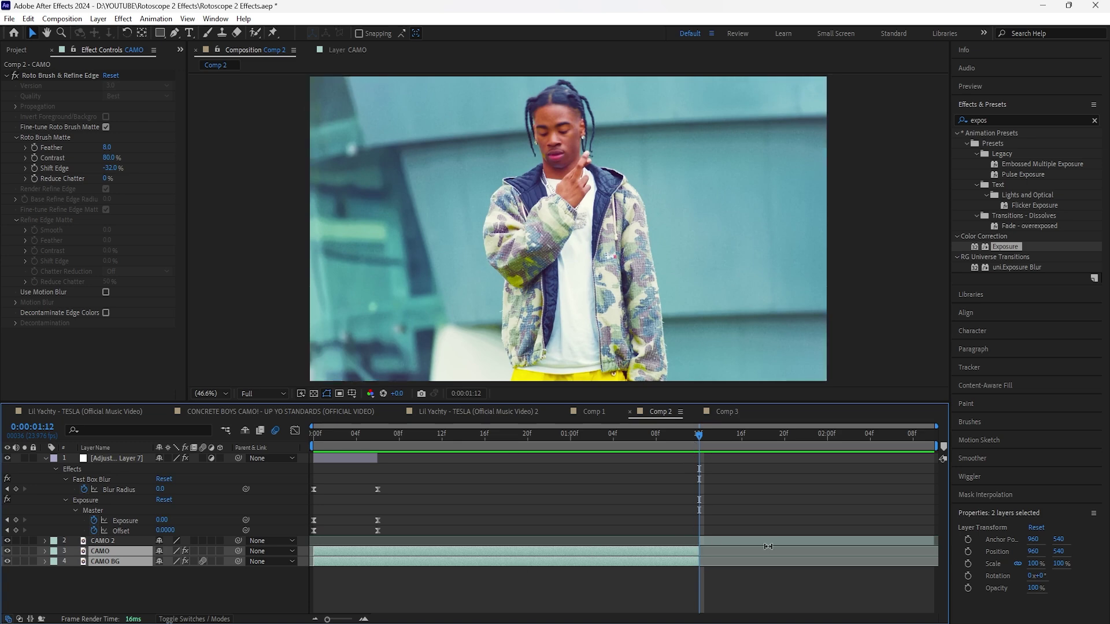
left_click(299, 576)
key("space")
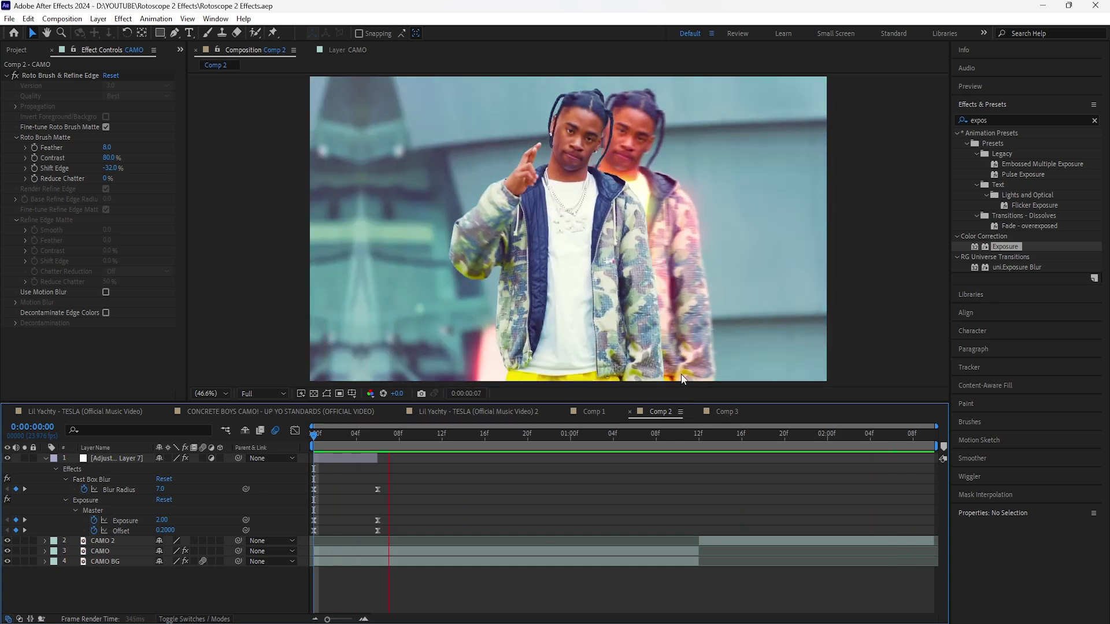
- Duplicate the blur and exposure flash adjustment layer and shift the copy to start at 0:00:01:12
left_click(700, 435)
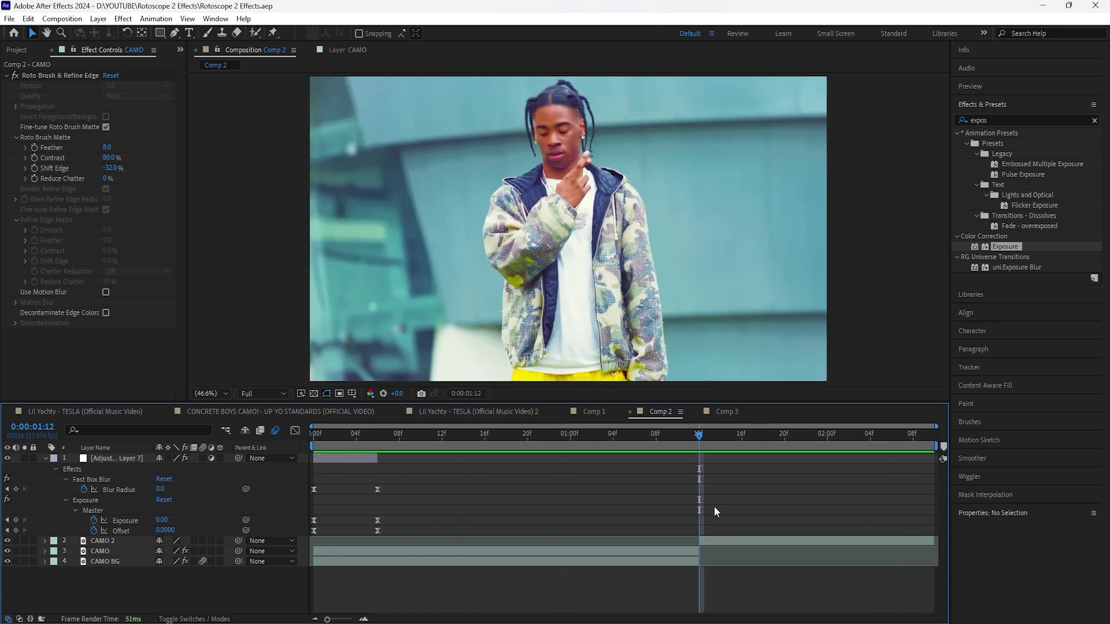
left_click(128, 459)
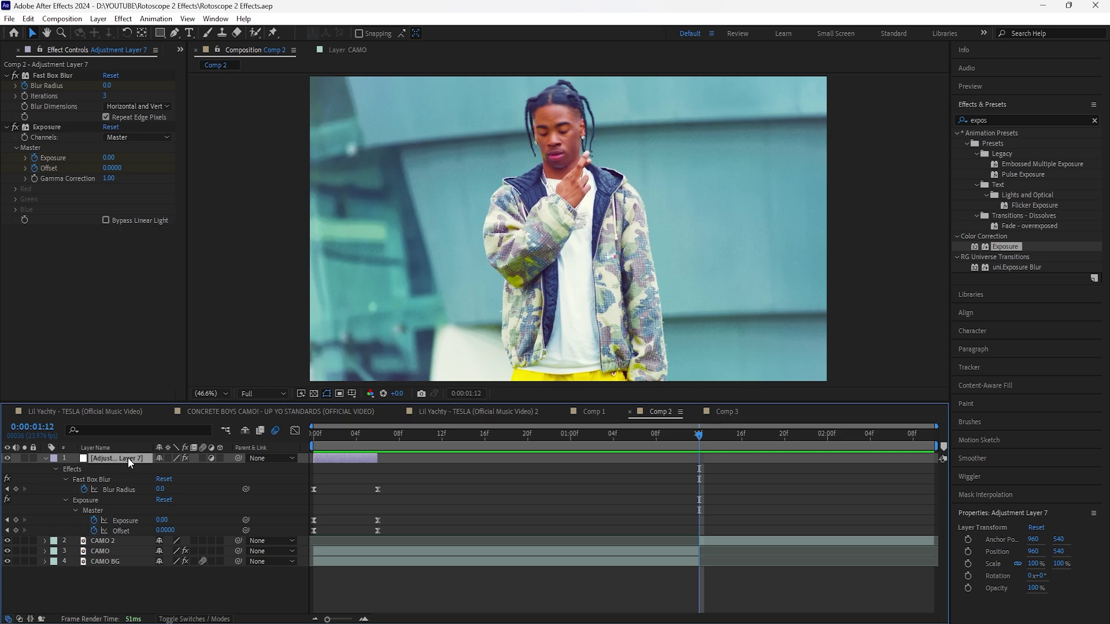
key("ctrl+d")
left_click_drag(332, 458, 969, 471)
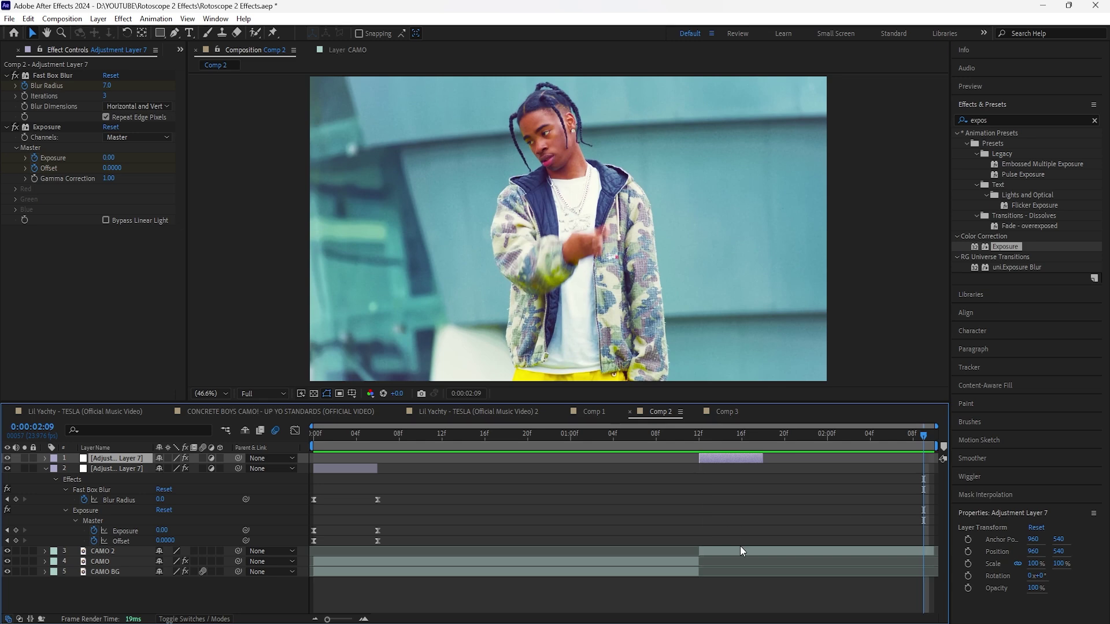
key("i")
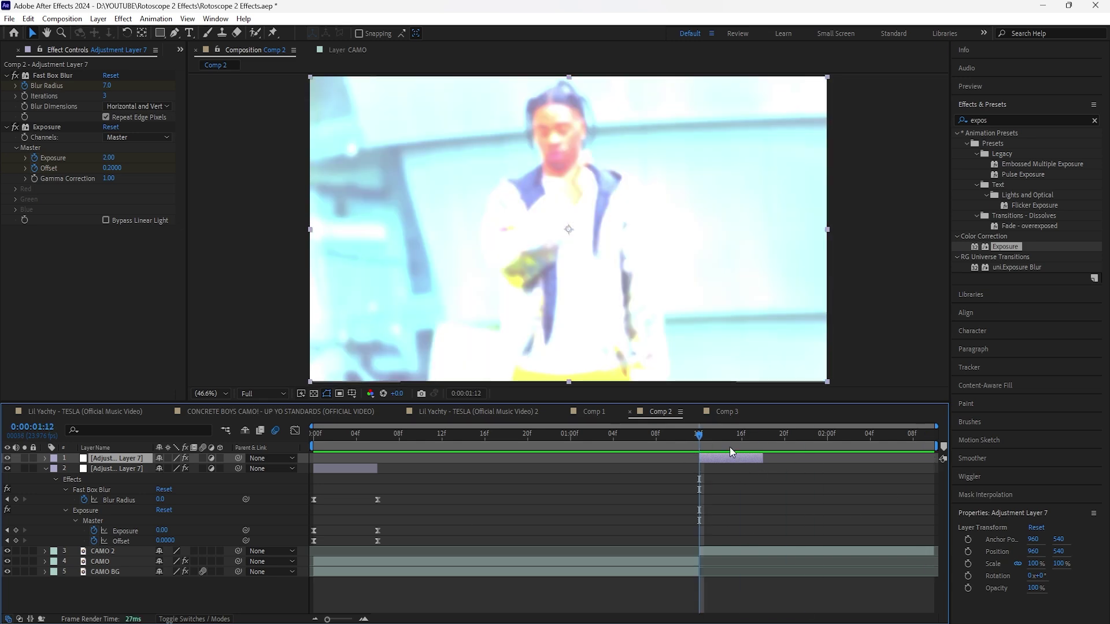
- Create a new adjustment layer above all other layers, apply the Transform effect to it and preview from the start
right_click(180, 598)
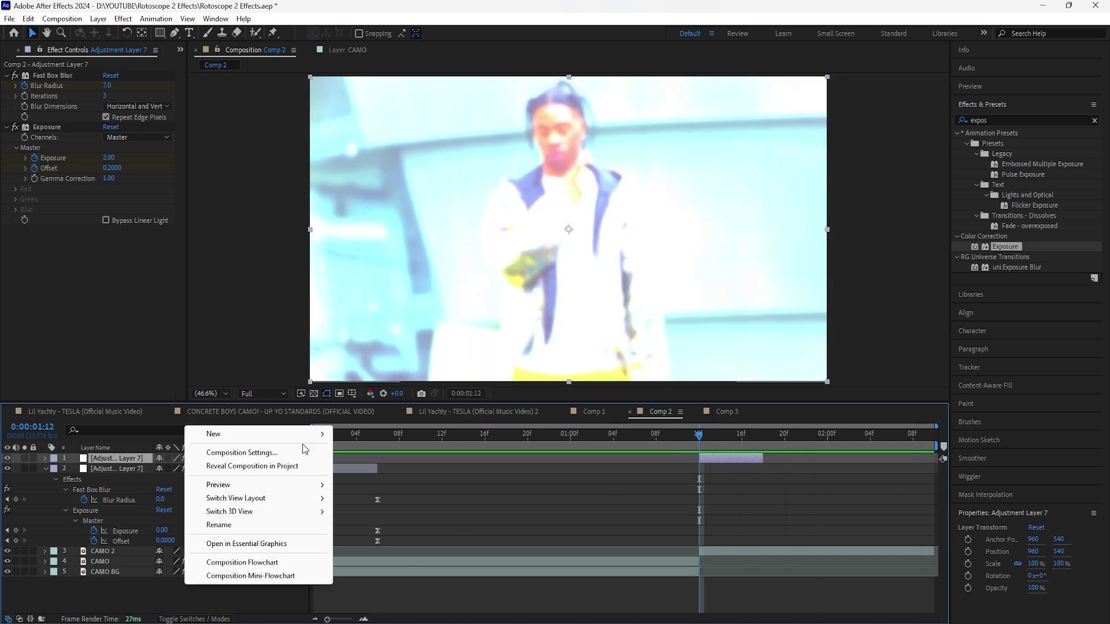
mouse_move(311, 434)
left_click(378, 533)
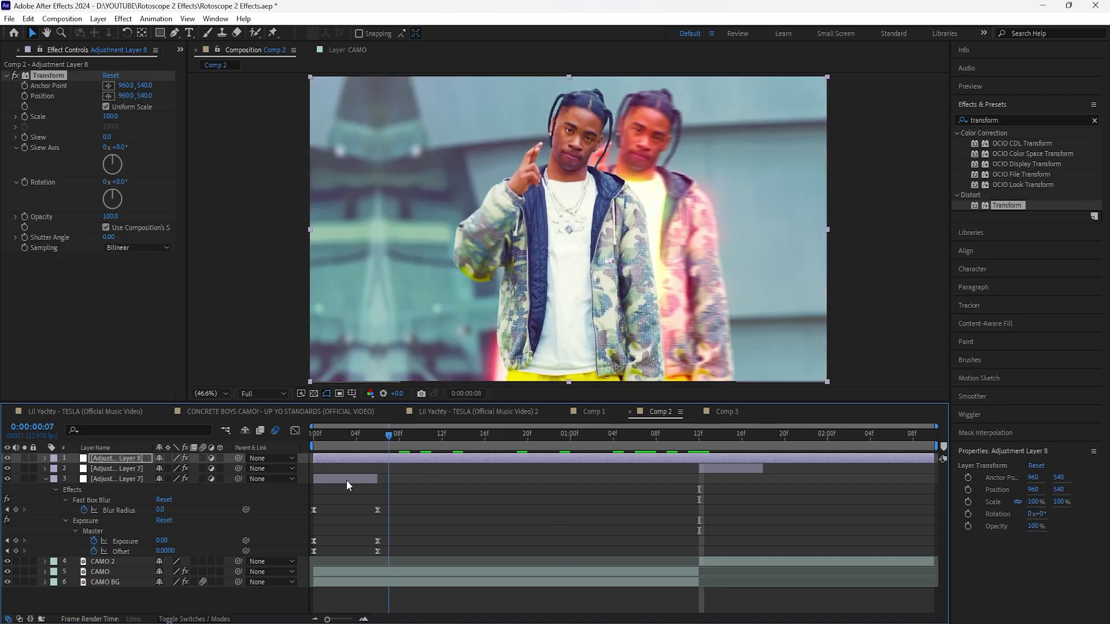
key("space")
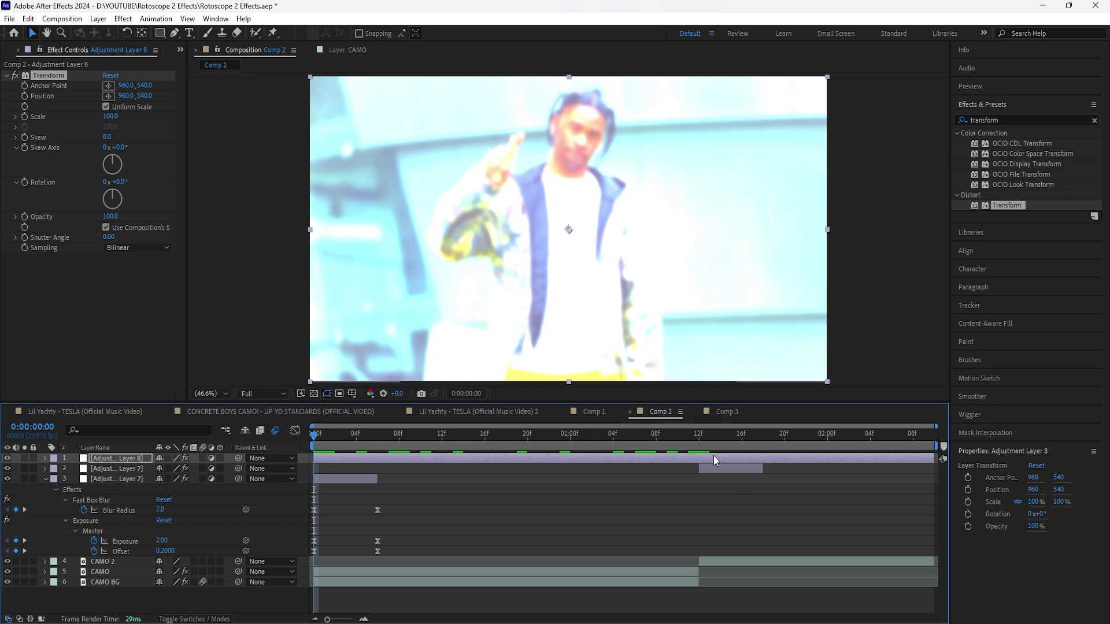
- Hide the opening flash layer and keyframe the new adjustment layer's Transform on the first frame with Scale 300 and Position 960, 1587
left_click(133, 480)
left_click(7, 479)
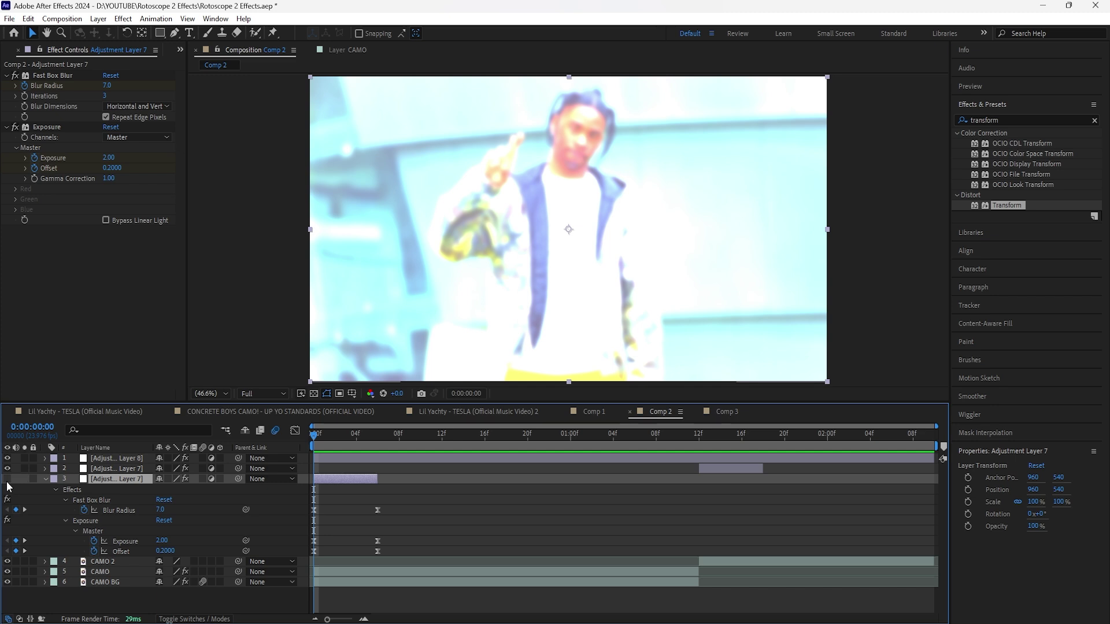
left_click(115, 458)
left_click_drag(108, 117, 229, 119)
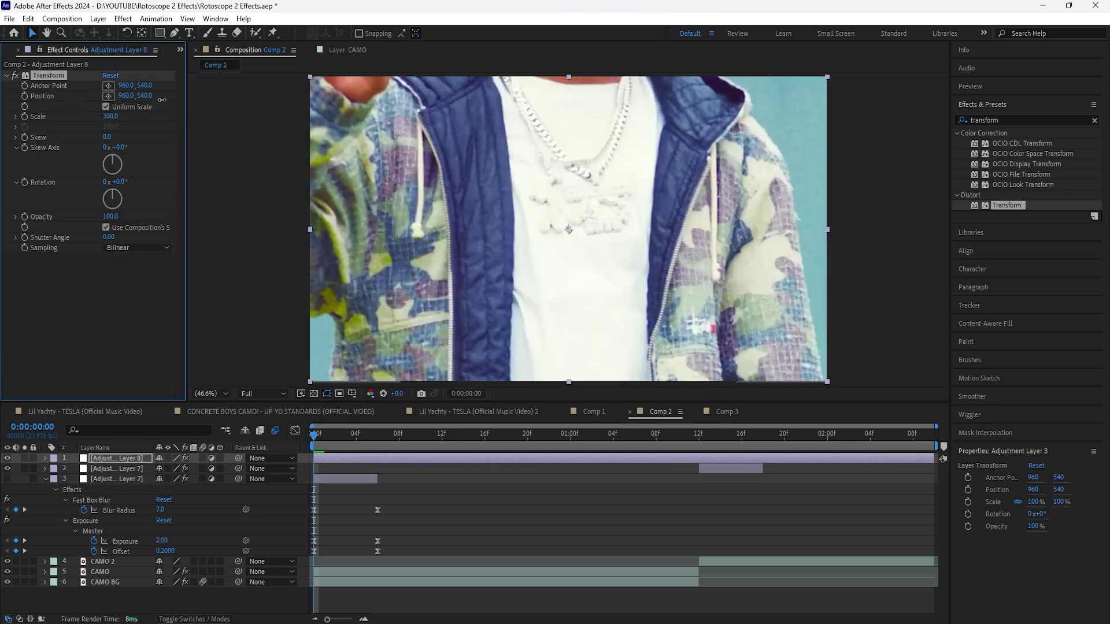
left_click_drag(147, 96, 567, 257)
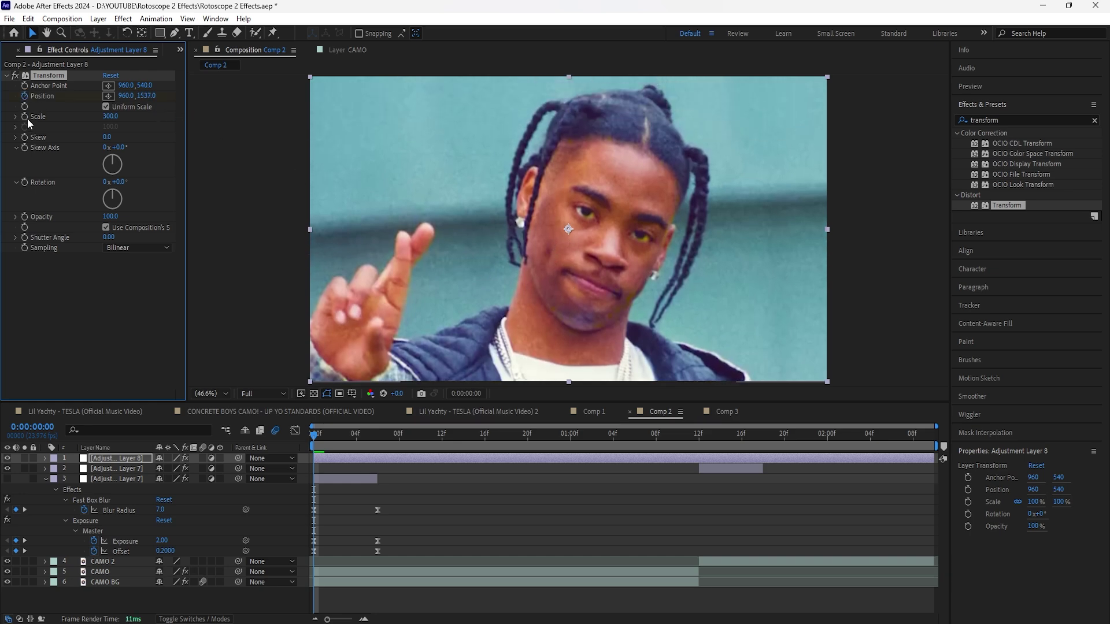
left_click_drag(146, 96, 175, 102)
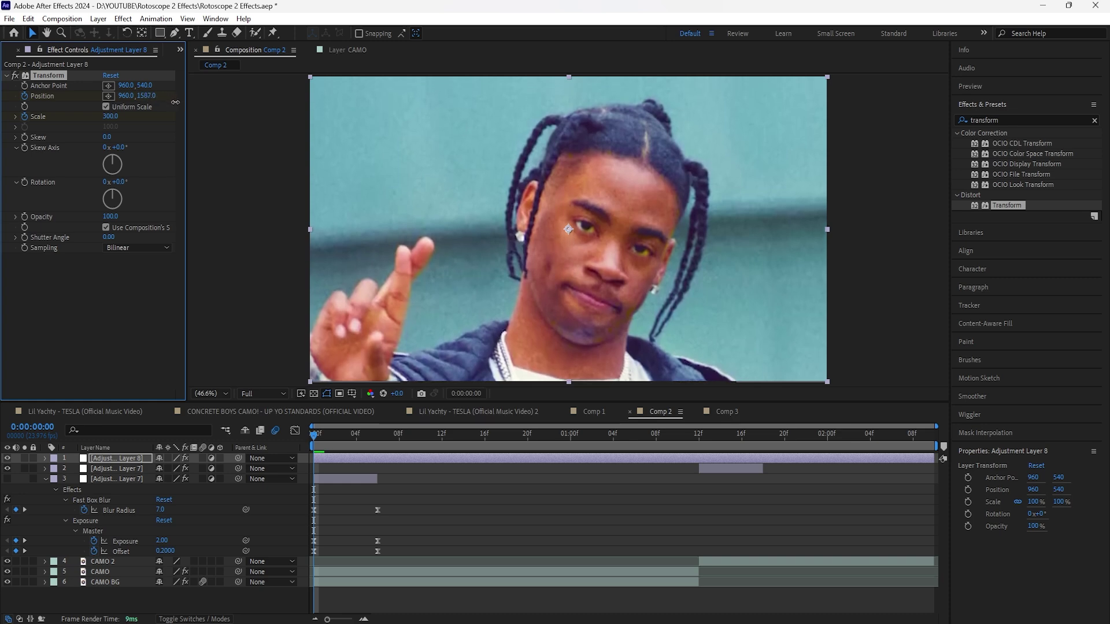
- At 0:00:01:12, keyframe the Transform effect's Position at 960, 540 and its Scale at 100
key("u")
left_click_drag(410, 436, 698, 464)
left_click(150, 106)
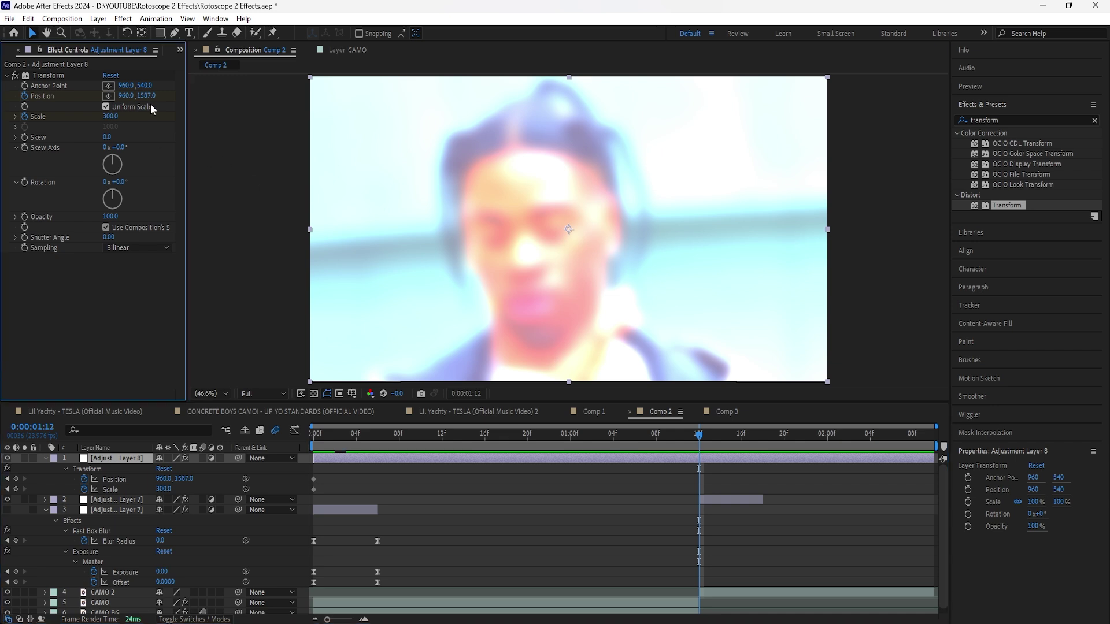
type("540")
key("Tab")
type("1")
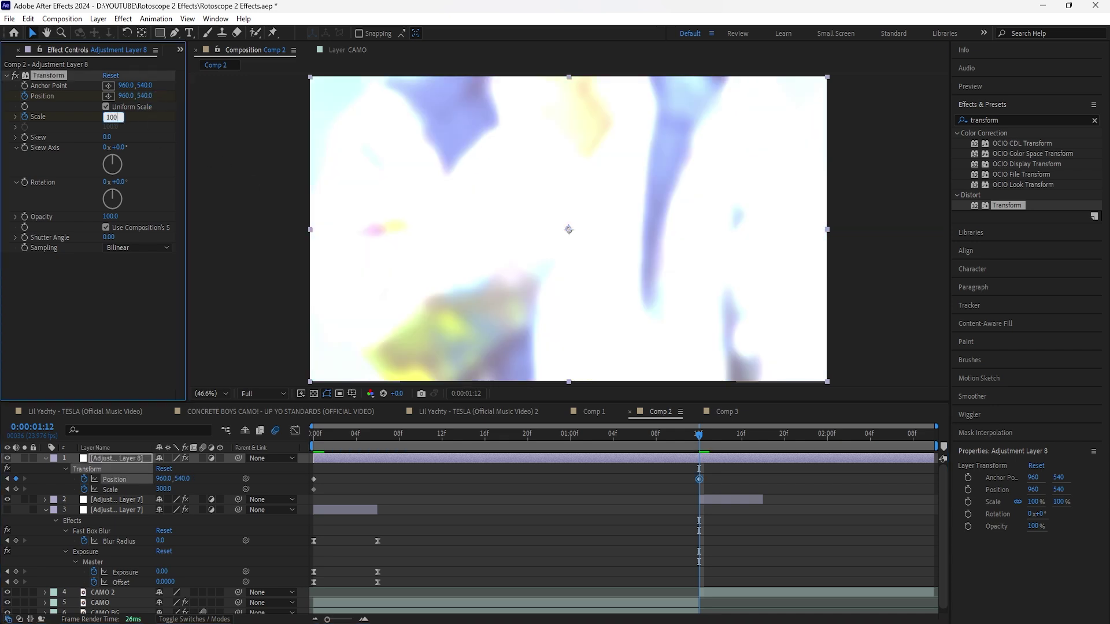
type("00")
key("Return")
- Apply Easy Ease to the Transform Position and Scale keyframes, and shape Position's speed graph with a sharp initial peak and a long slowdown
left_click_drag(721, 475, 313, 498)
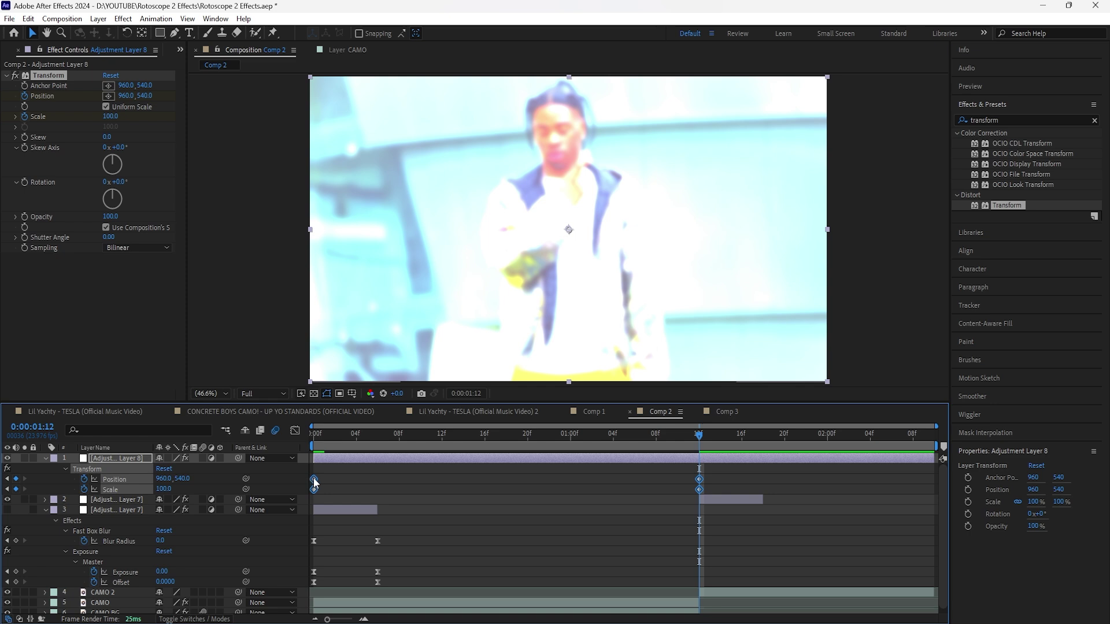
left_click(724, 476)
left_click(127, 479)
left_click(295, 430)
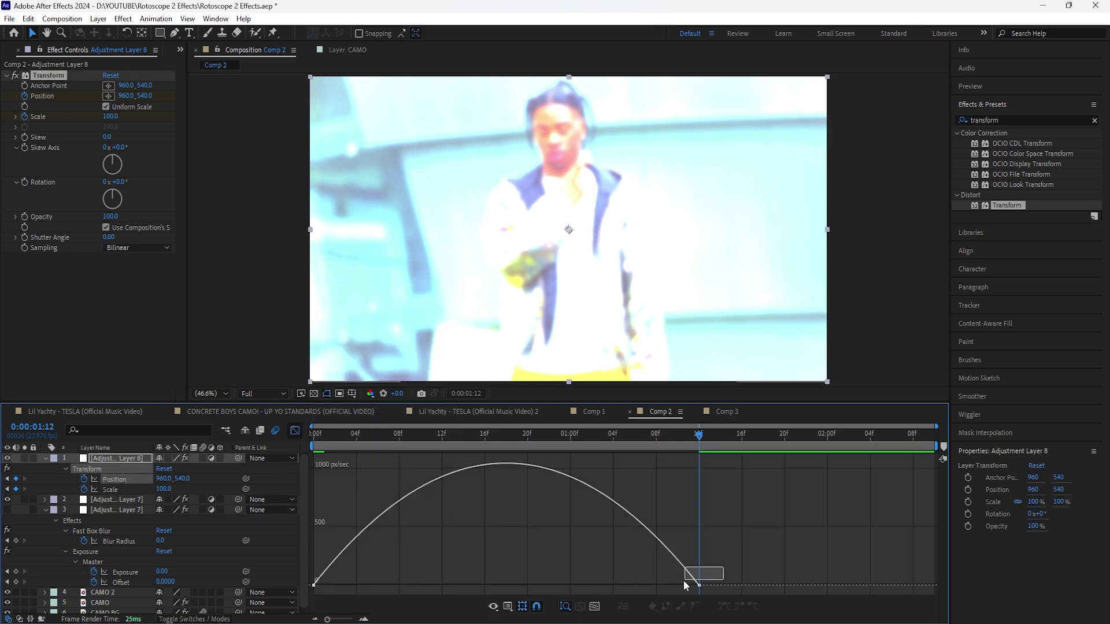
left_click_drag(683, 580, 506, 585)
key("Home")
left_click_drag(378, 587, 316, 585)
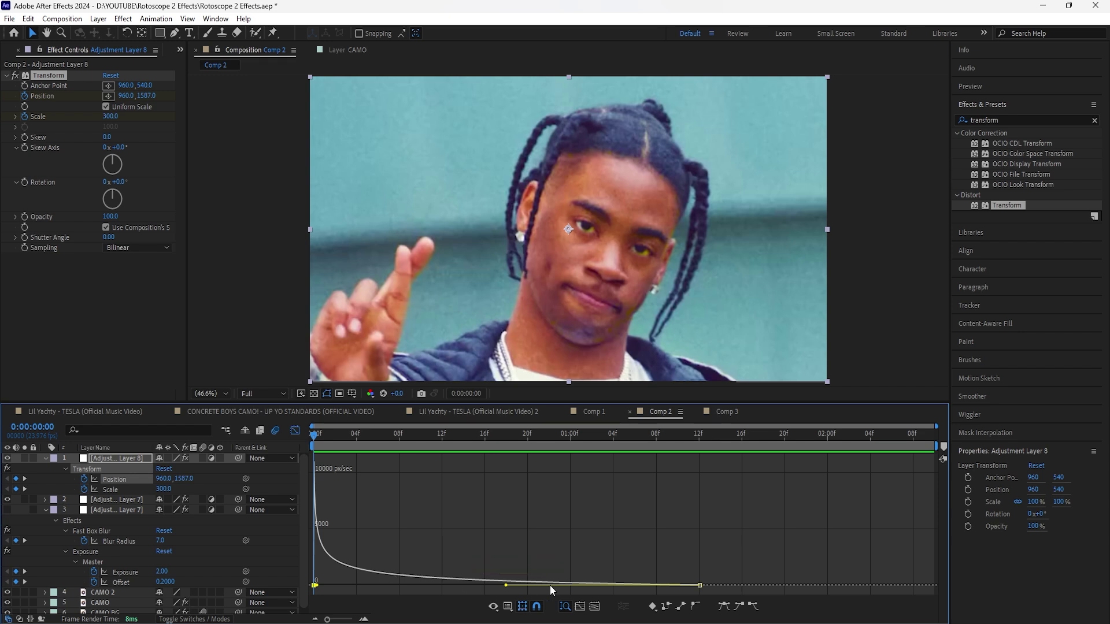
key("shift+F3")
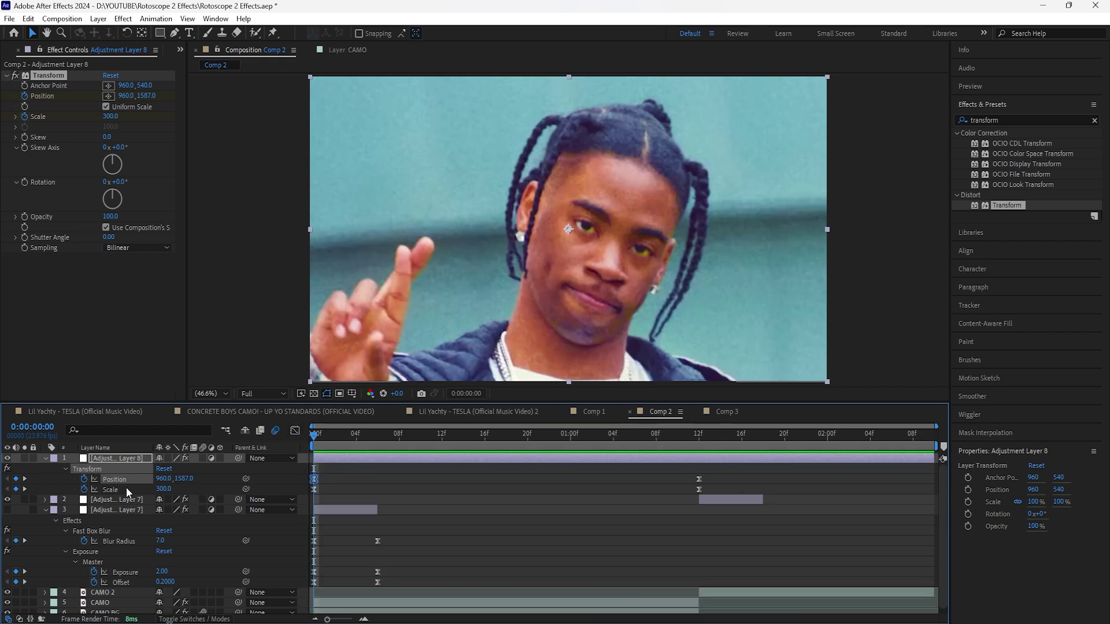
- Shape the Transform Scale speed graph with a fast start and gradual slowdown, and preview the zoom-out
left_click(126, 489)
left_click(295, 431)
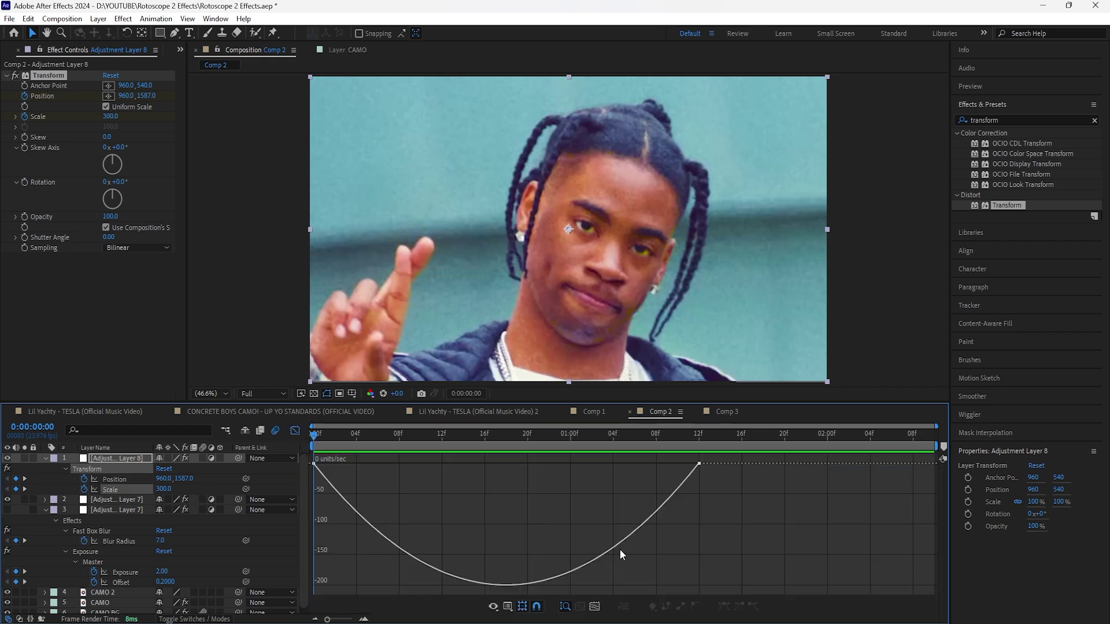
left_click_drag(727, 514, 504, 465)
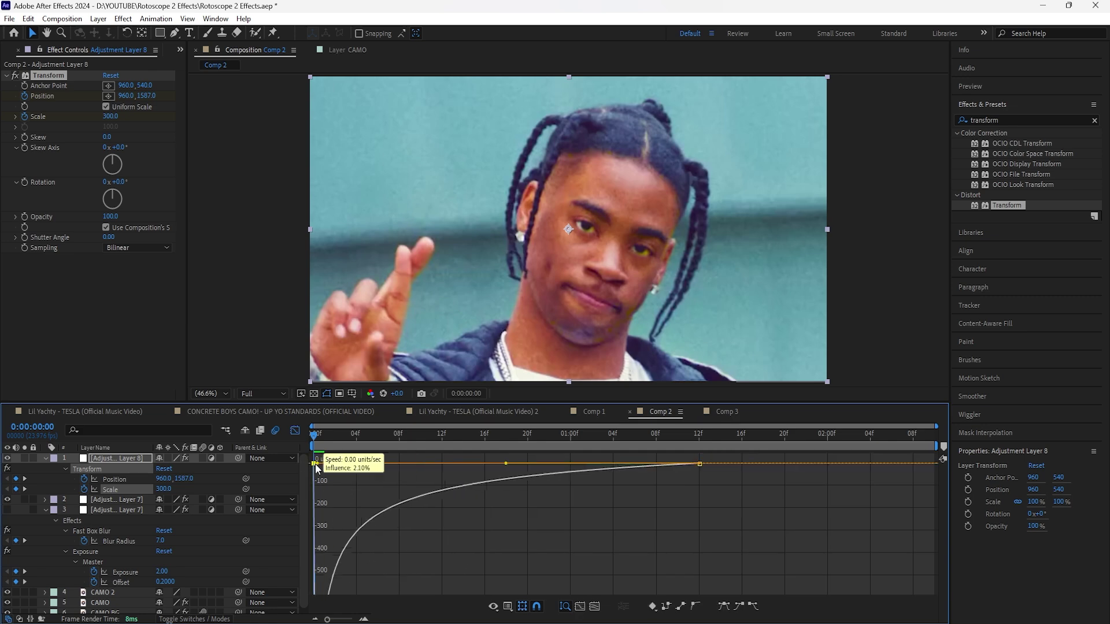
key("shift+F3")
key("space")
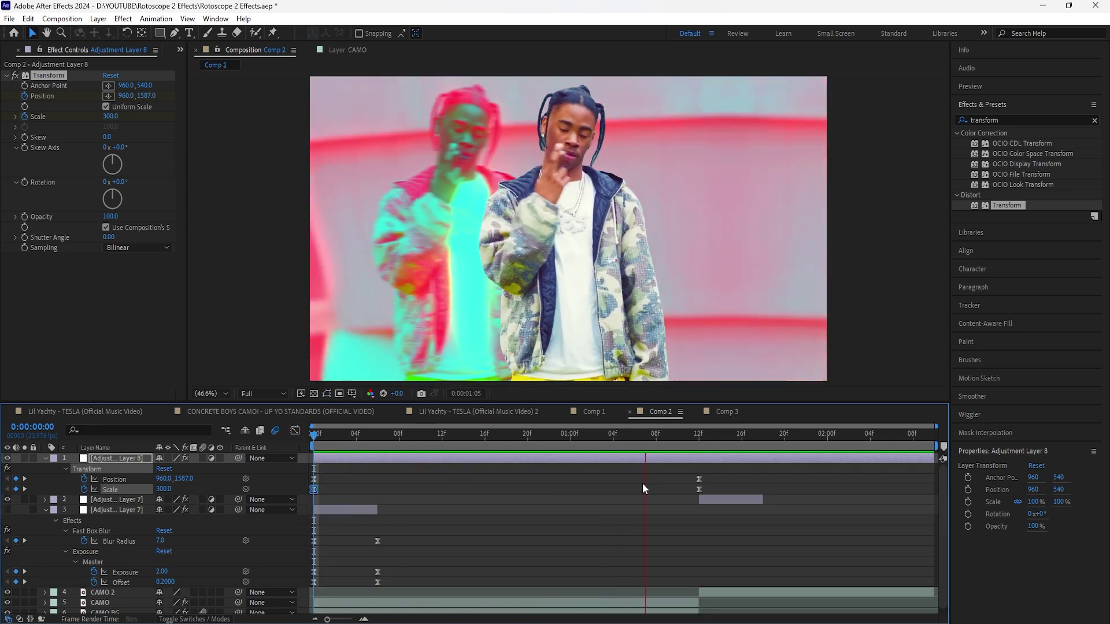
- Enable motion blur on the Transform adjustment layer, and show the opening flash layer again to preview the combined effect
left_click(244, 466)
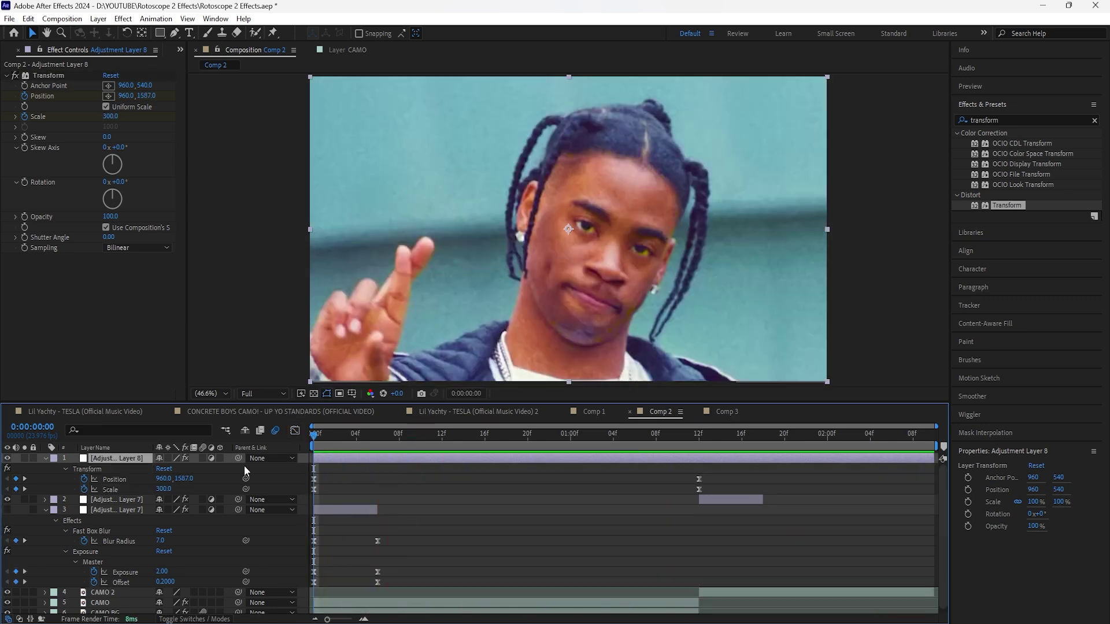
left_click(203, 459)
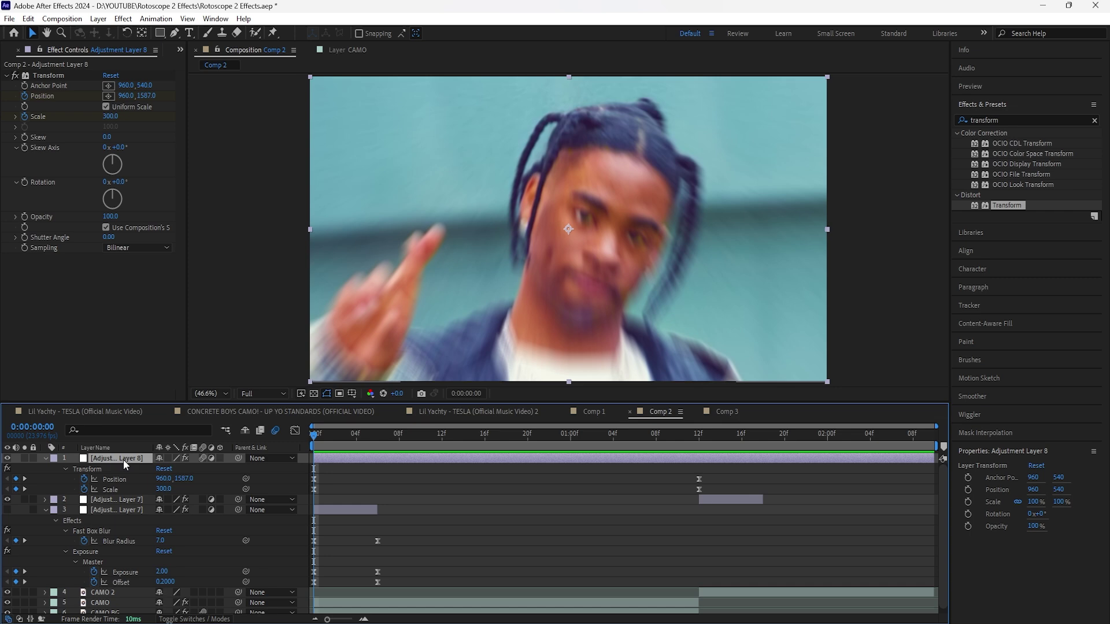
left_click(7, 510)
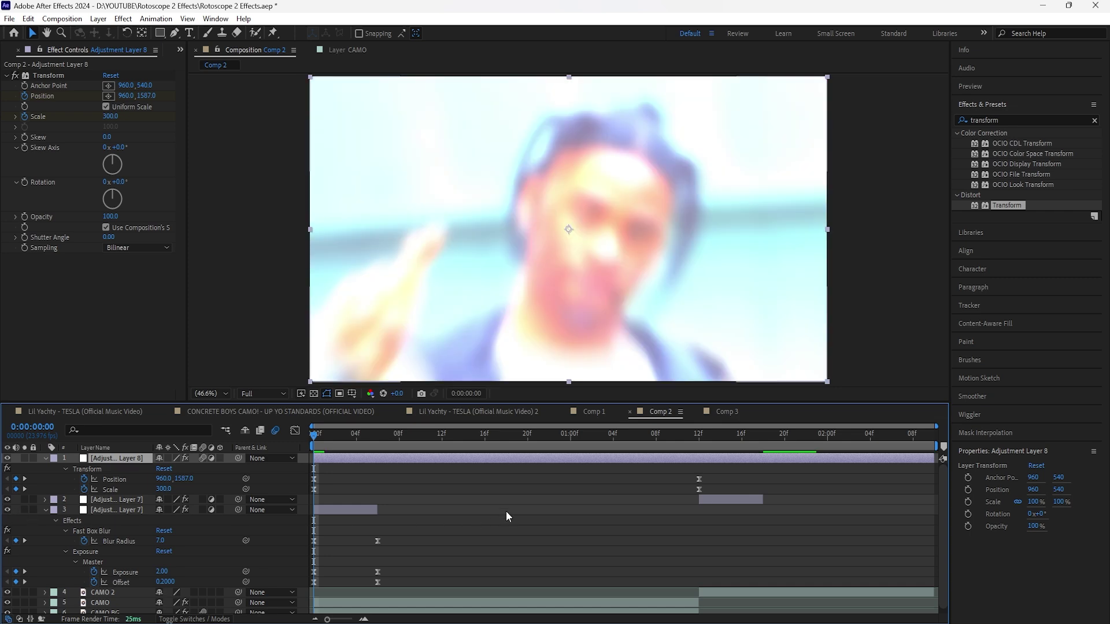
key("space")
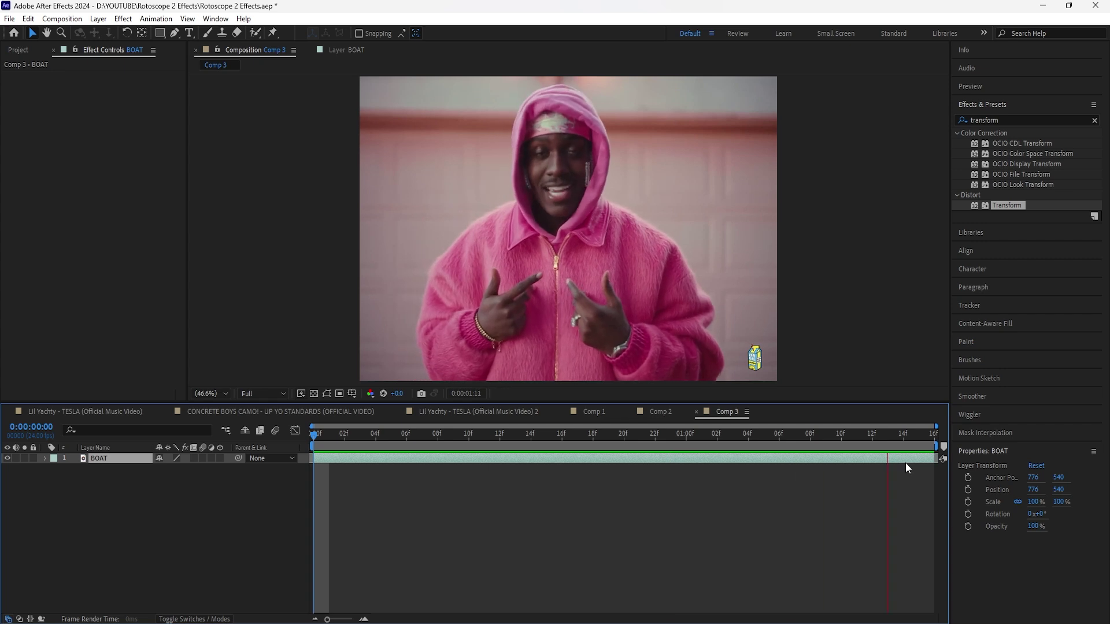
- Select the man in the pink hooded jacket with the Roto Brush in the BOAT layer, and check the outline through the clip
key("space")
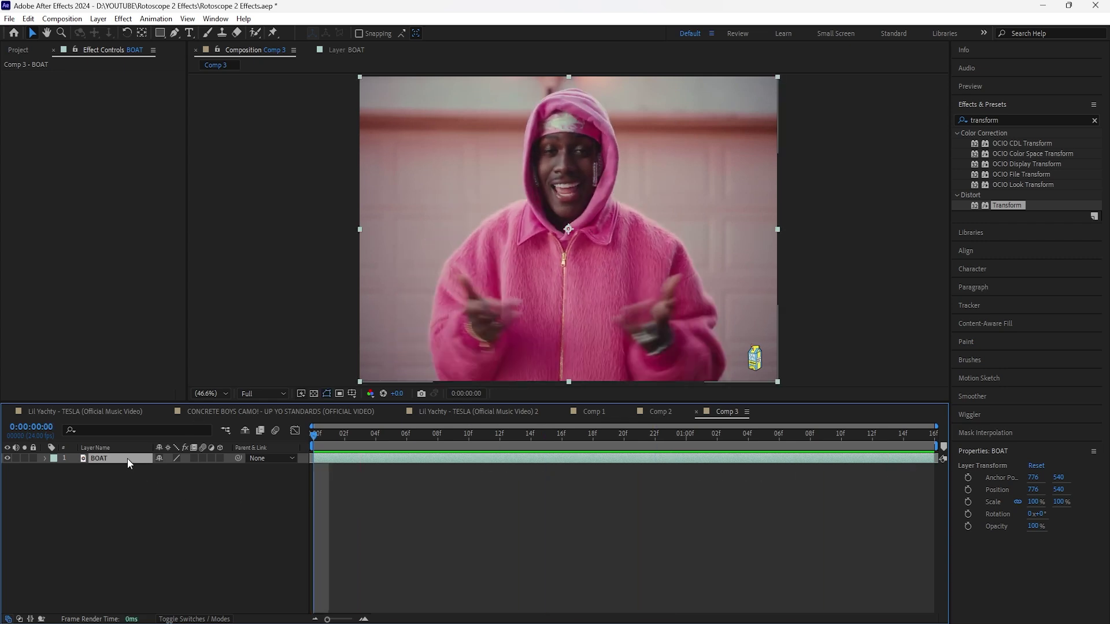
key("alt+w")
double_click(119, 458)
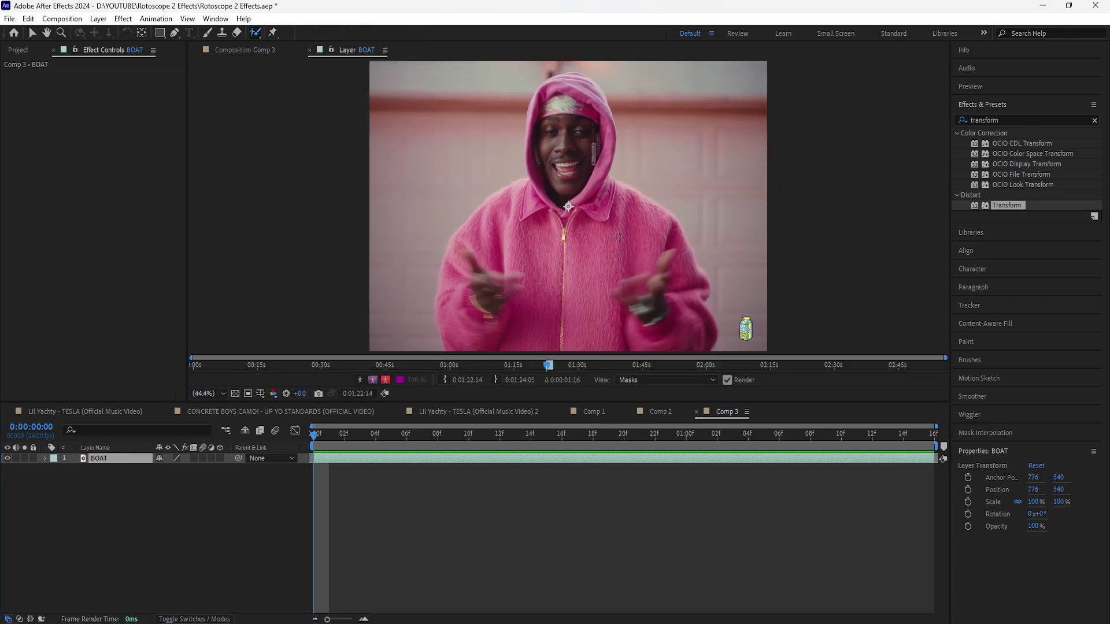
left_click_drag(578, 241, 614, 242)
scroll(528, 237, "up", 2)
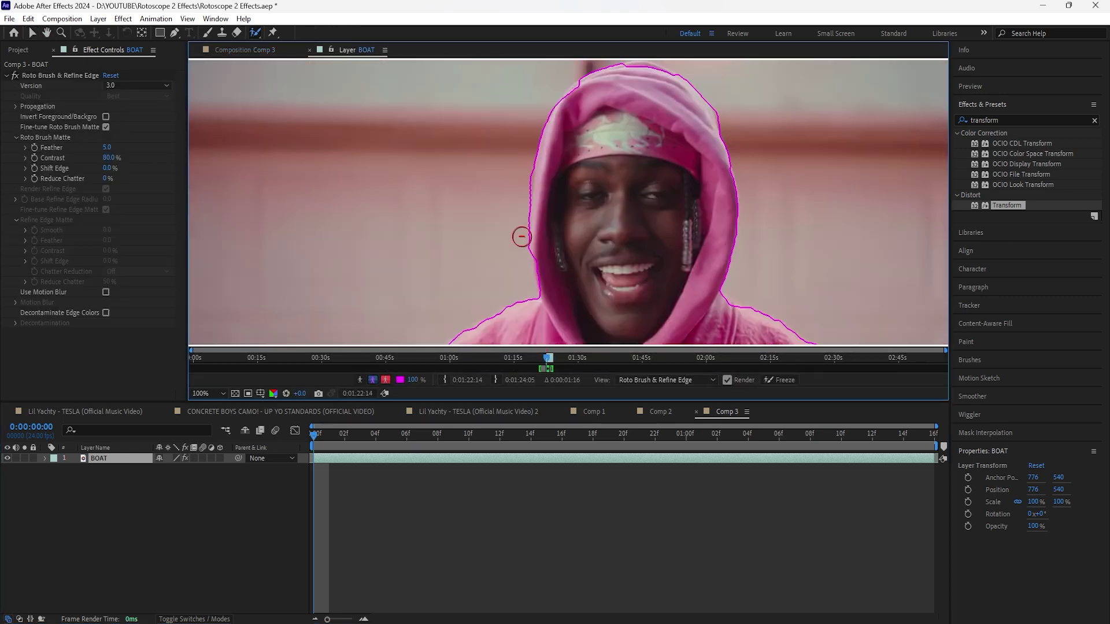
key("shift+slash")
mouse_move(313, 436)
left_mouse_down()
mouse_move(347, 453)
mouse_move(950, 471)
left_mouse_up()
key("Home")
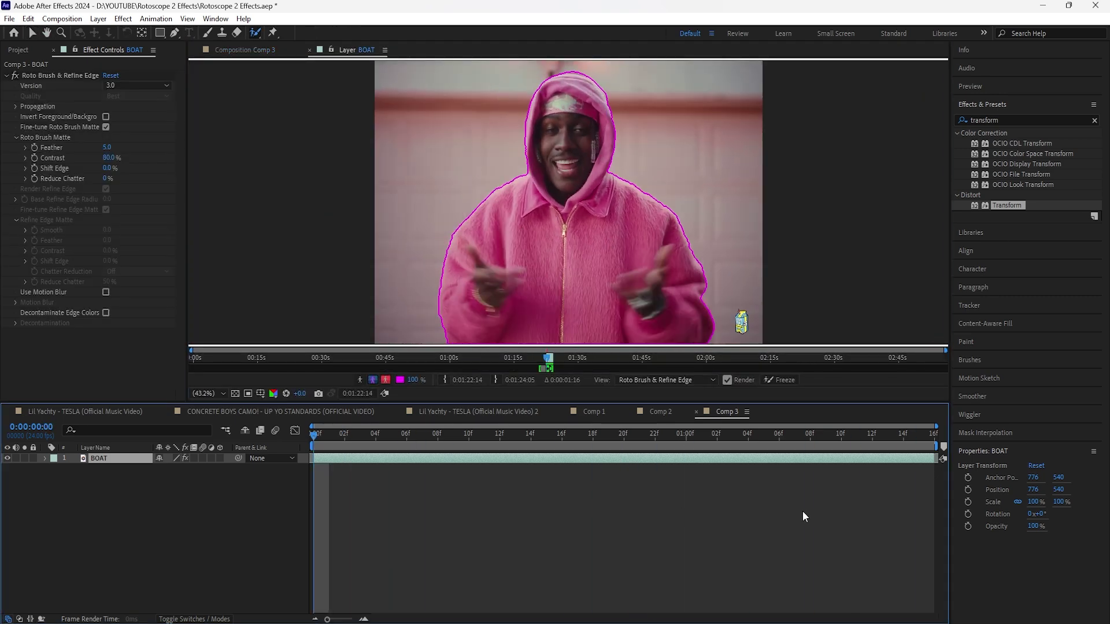
- Freeze the Roto Brush propagation, and set the matte's Feather to 13.3 and Shift Edge to -51% in Comp 3
left_click(782, 380)
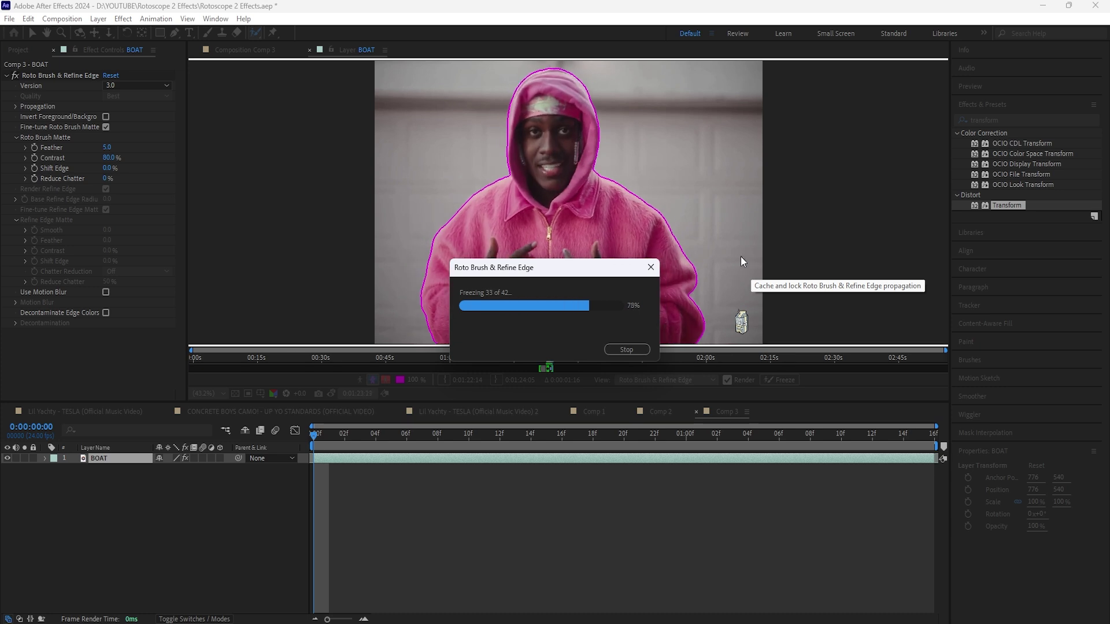
left_click(243, 51)
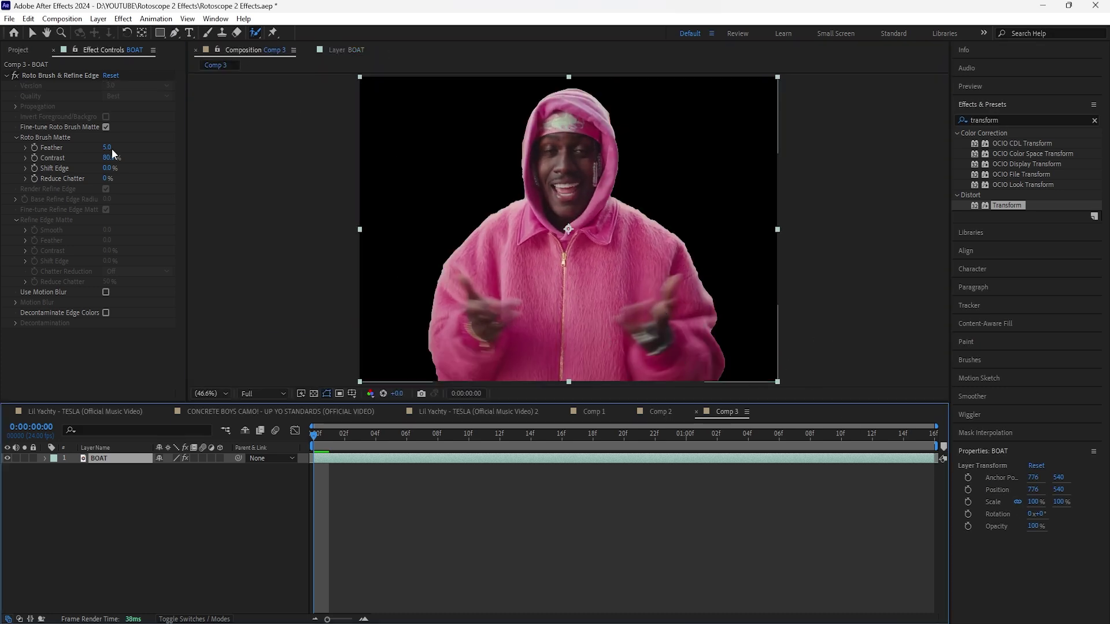
mouse_move(108, 147)
left_mouse_down()
mouse_move(160, 155)
mouse_move(90, 177)
left_mouse_up()
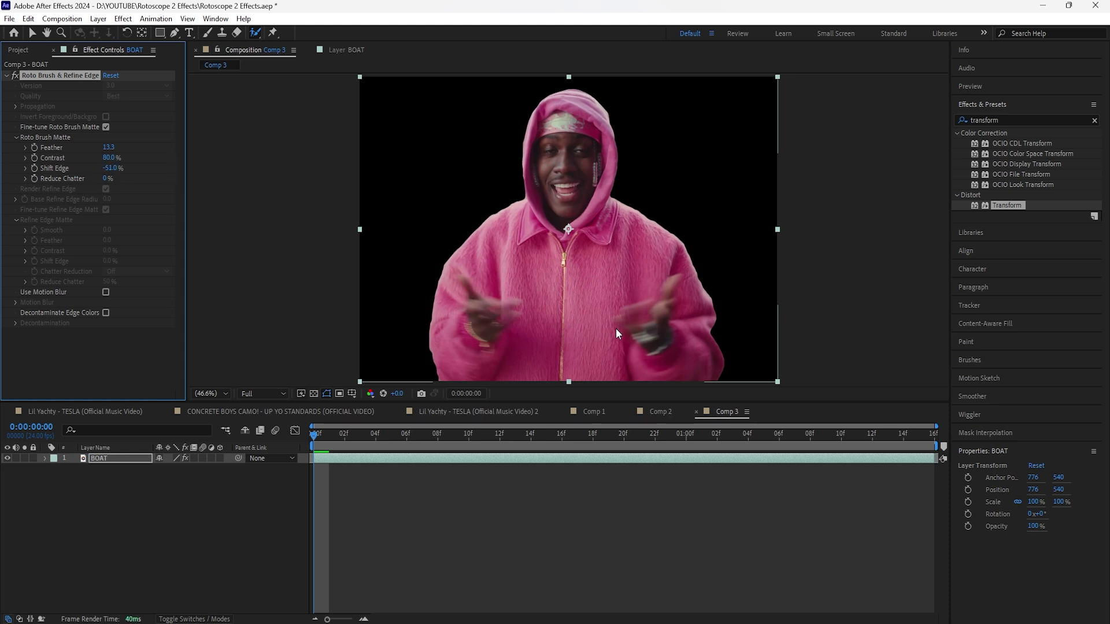
- Duplicate the BOAT layer as BOAT BG beneath the original, and remove the copy's Roto Brush & Refine Edge effect
left_click(123, 459)
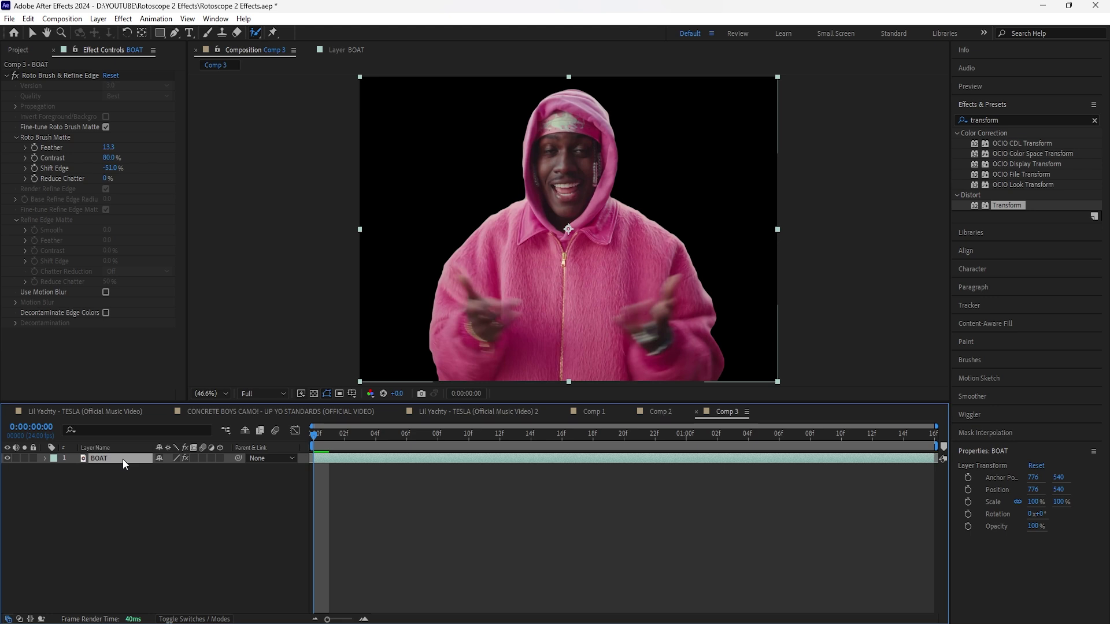
key("ctrl+d")
right_click(120, 470)
left_click(128, 463)
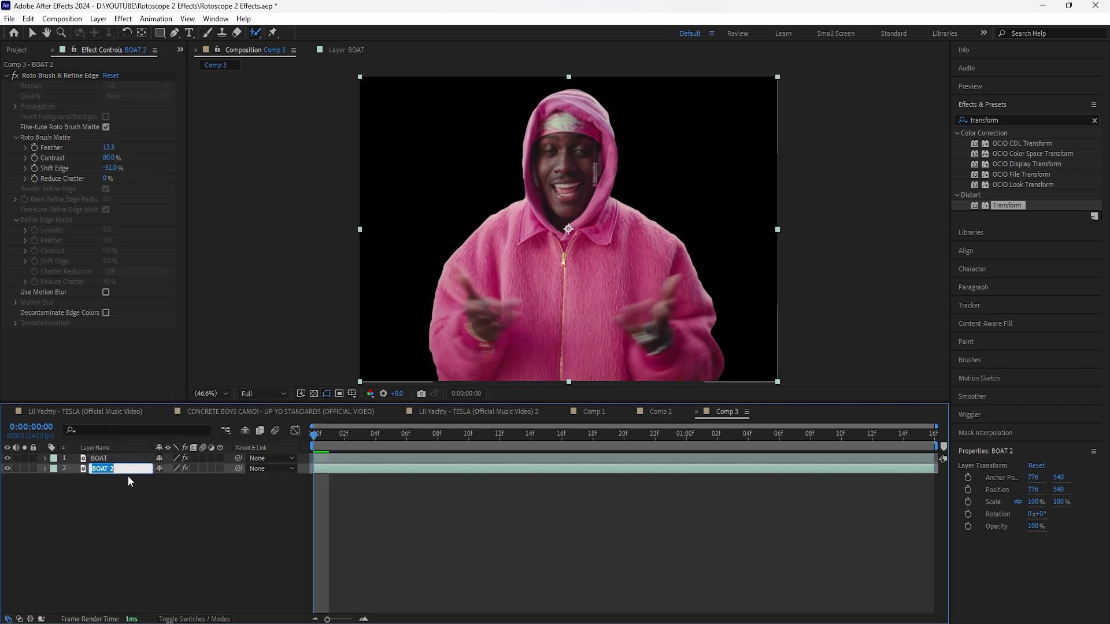
left_click(130, 468)
type("BG")
key("Return")
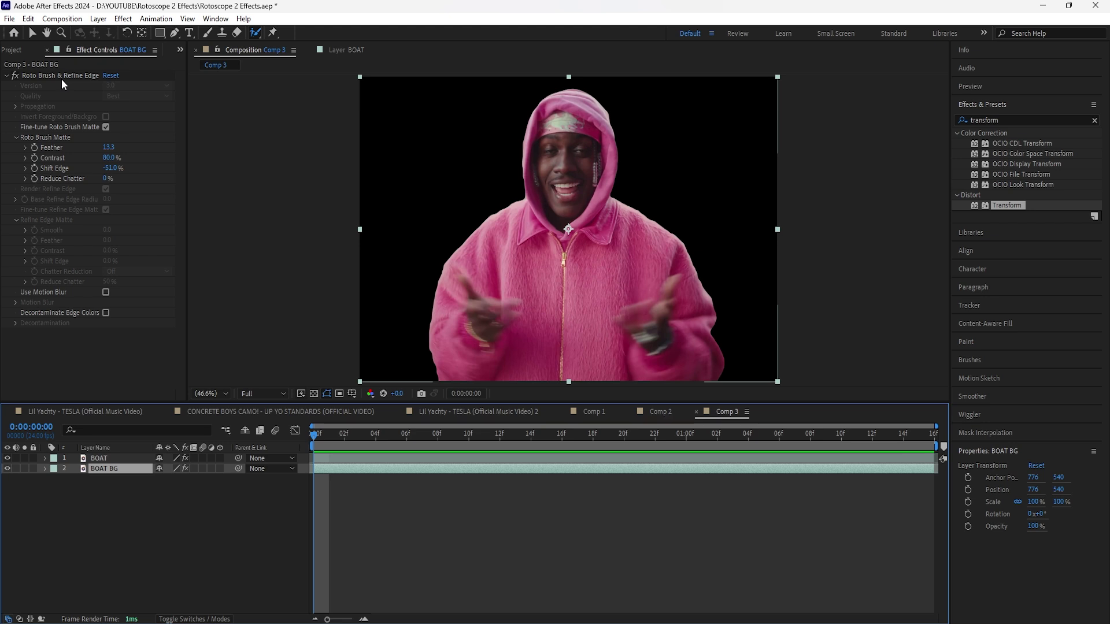
left_click(61, 79)
key("Delete")
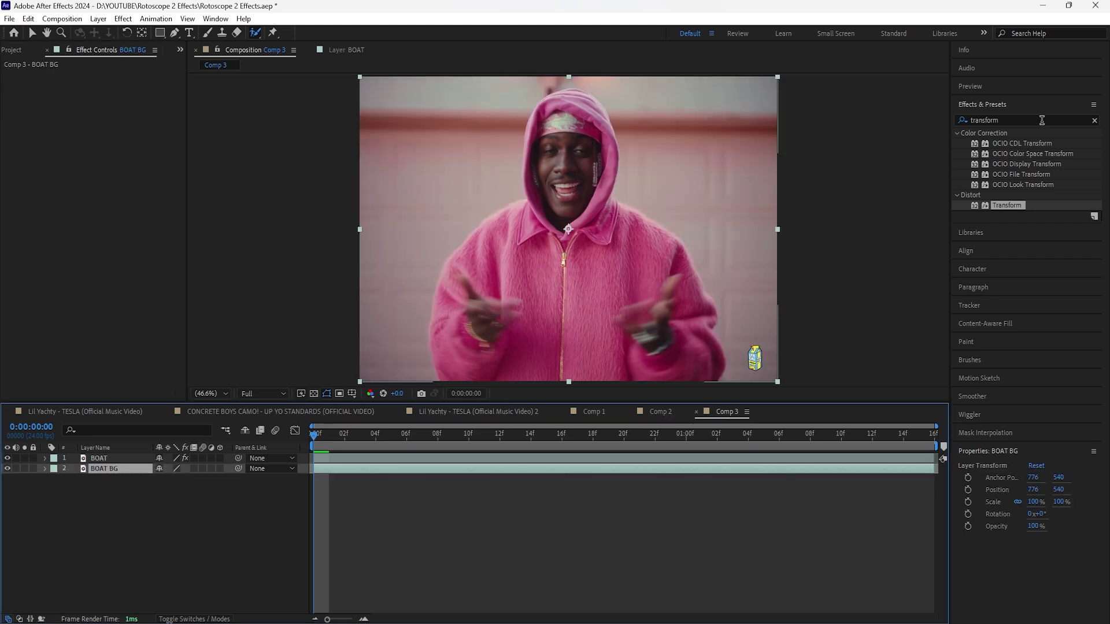
- Apply Motion Tile to BOAT BG with Output Width and Output Height at 200 and Mirror Edges enabled
left_click(1094, 120)
type("motion")
double_click(998, 267)
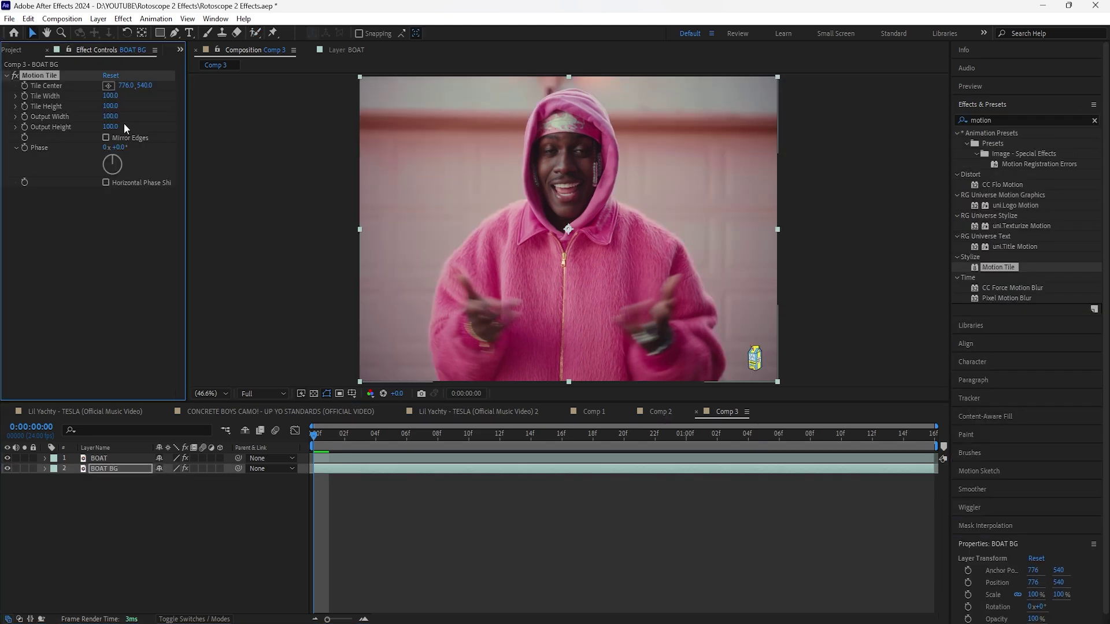
left_click(110, 117)
key("Return")
left_click(109, 126)
type("200")
key("Return")
left_click(105, 137)
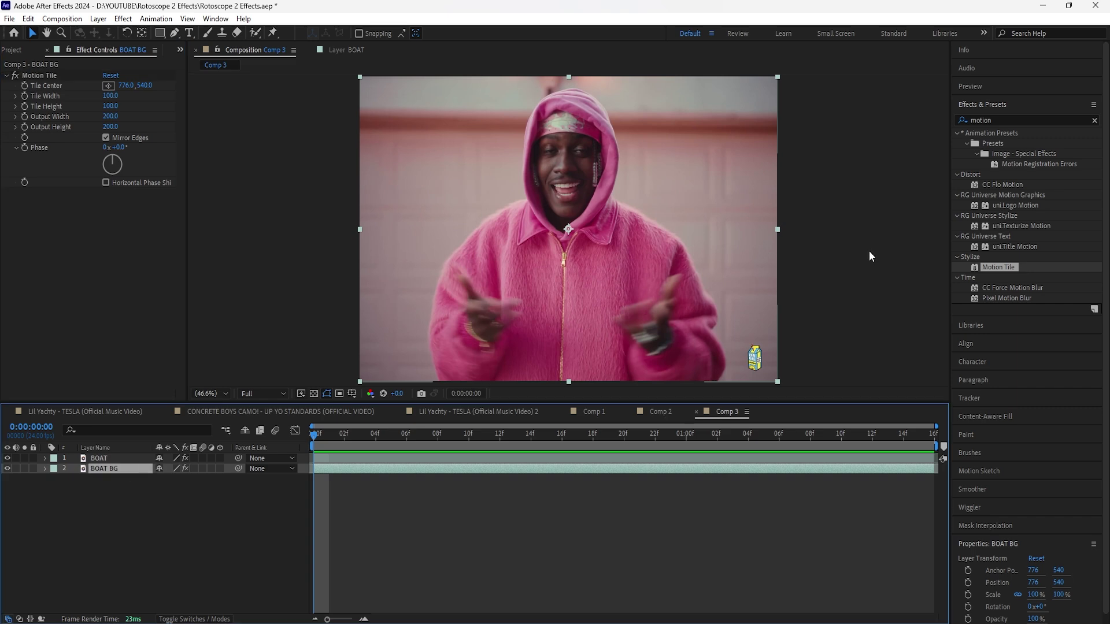
- Apply Displacer Pro to BOAT BG, with Anchor X at 35% and Anchor Y at 50%
left_click(1097, 125)
left_click(1094, 120)
type("displa")
left_click_drag(1001, 246, 109, 324)
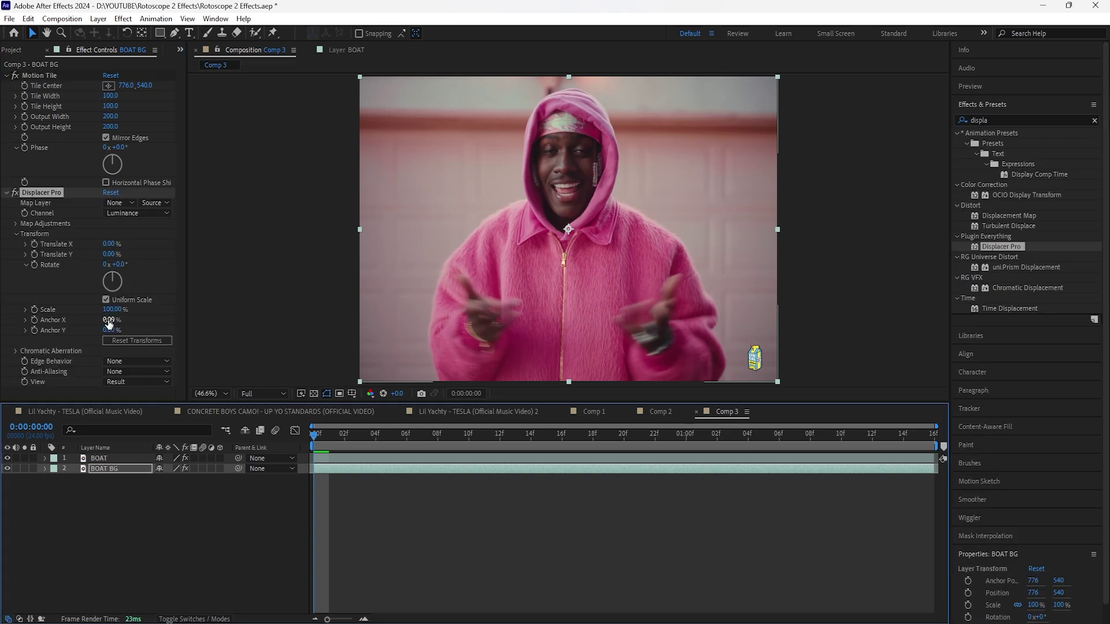
left_click(108, 320)
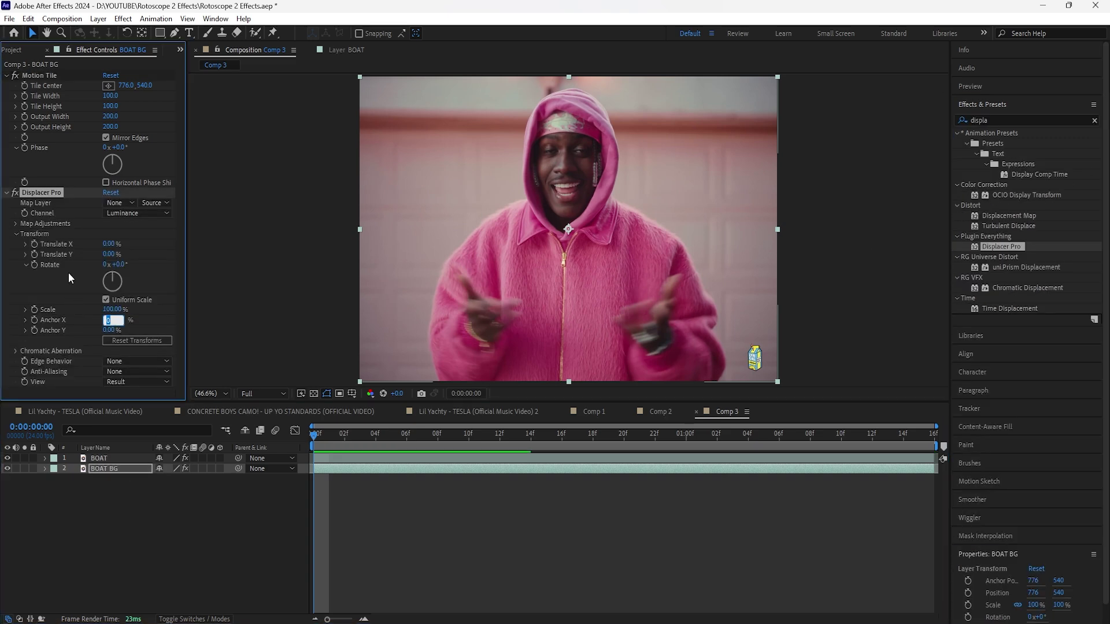
type("35")
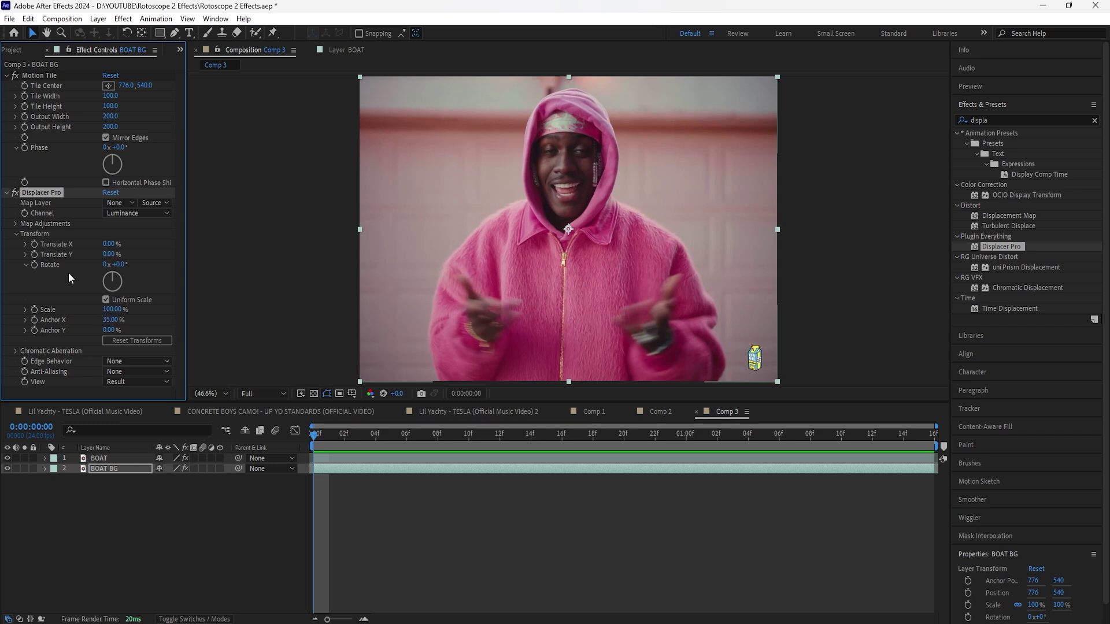
type("50")
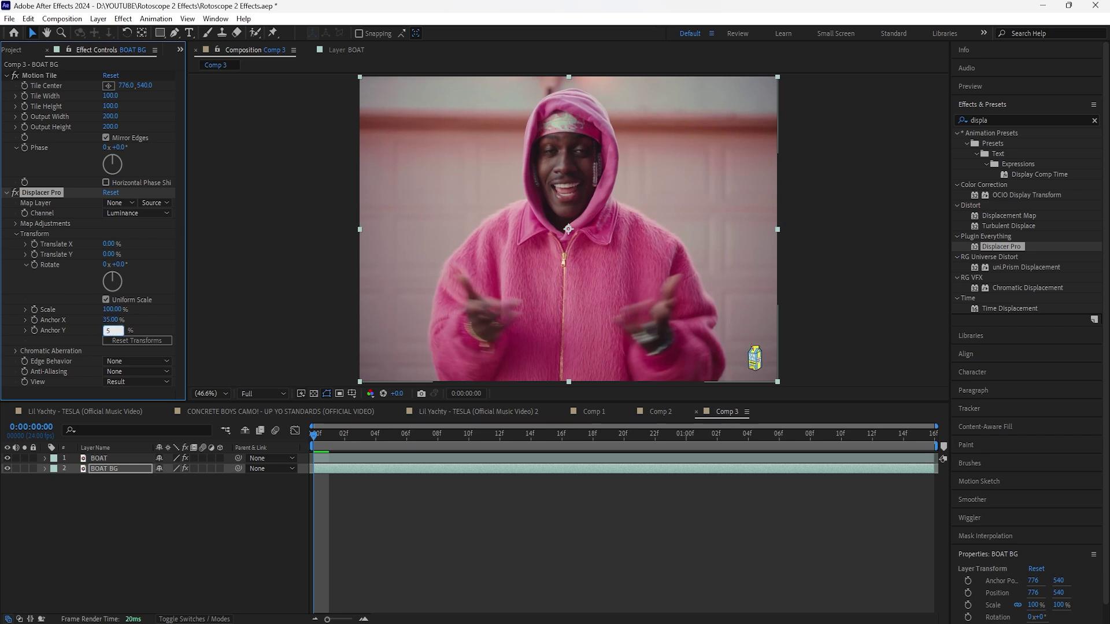
- Keyframe Displacer Pro's Scale at 100% on the first frame and at 120% at 0:00:00:15
left_click(35, 310)
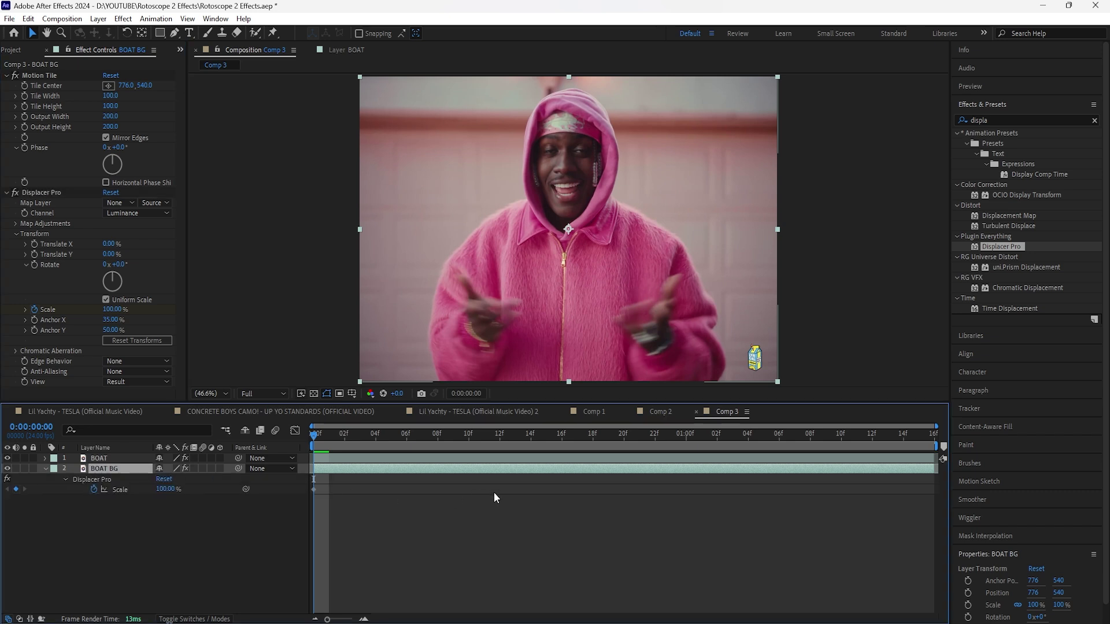
key("shift+Page_Down")
key("Page_Down")
key("Page_Down")
key("Page_Down")
key("Page_Down")
key("Page_Down")
left_click(115, 310)
type("120")
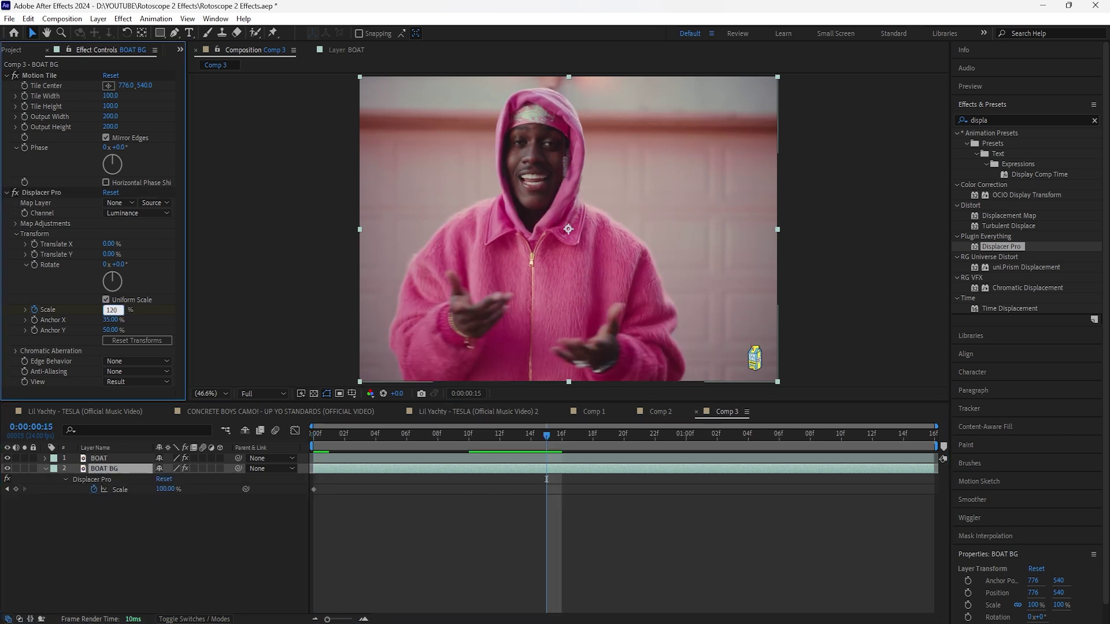
key("Return")
- At 0:00:01:06, keyframe Displacer Pro's Scale at 100%
key("shift+Page_Down")
key("Page_Down")
key("Page_Down")
key("Page_Down")
key("Page_Down")
key("Page_Down")
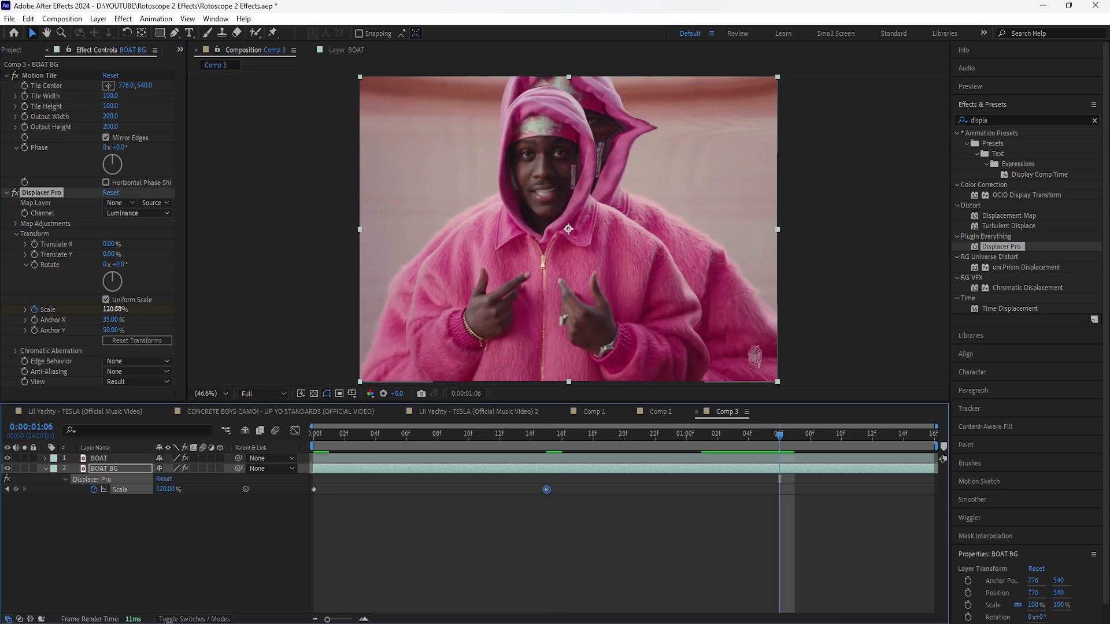
left_click(112, 310)
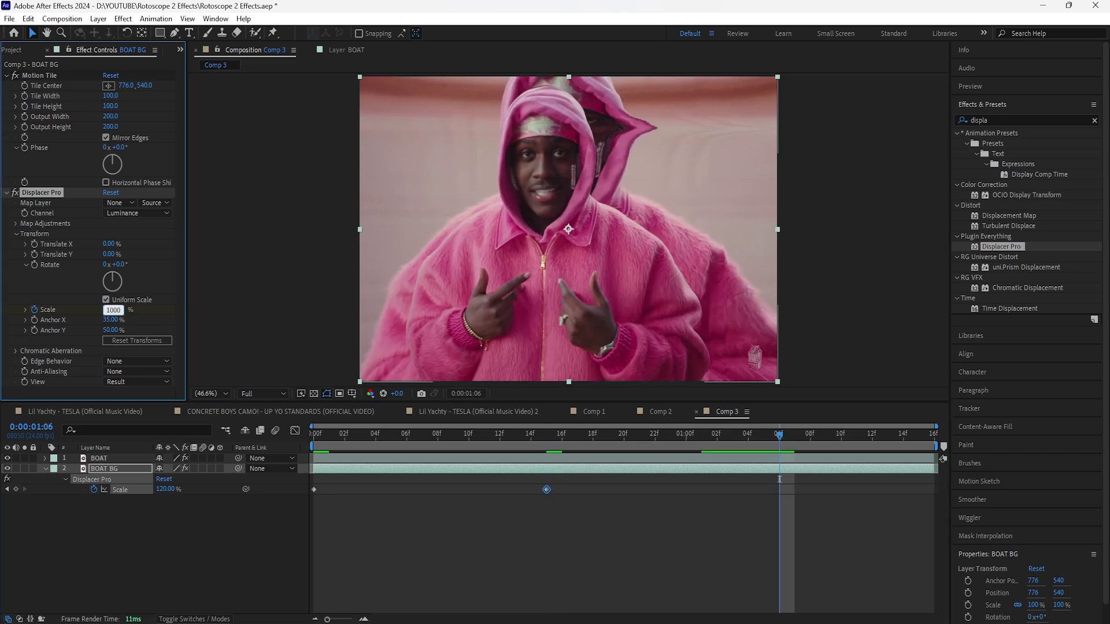
type("1000")
key("BackSpace")
key("Return")
- Apply Easy Ease to the three Displacer Pro Scale keyframes, lengthen their ease handles in the speed graph, and preview the animation
left_click_drag(788, 483, 304, 511)
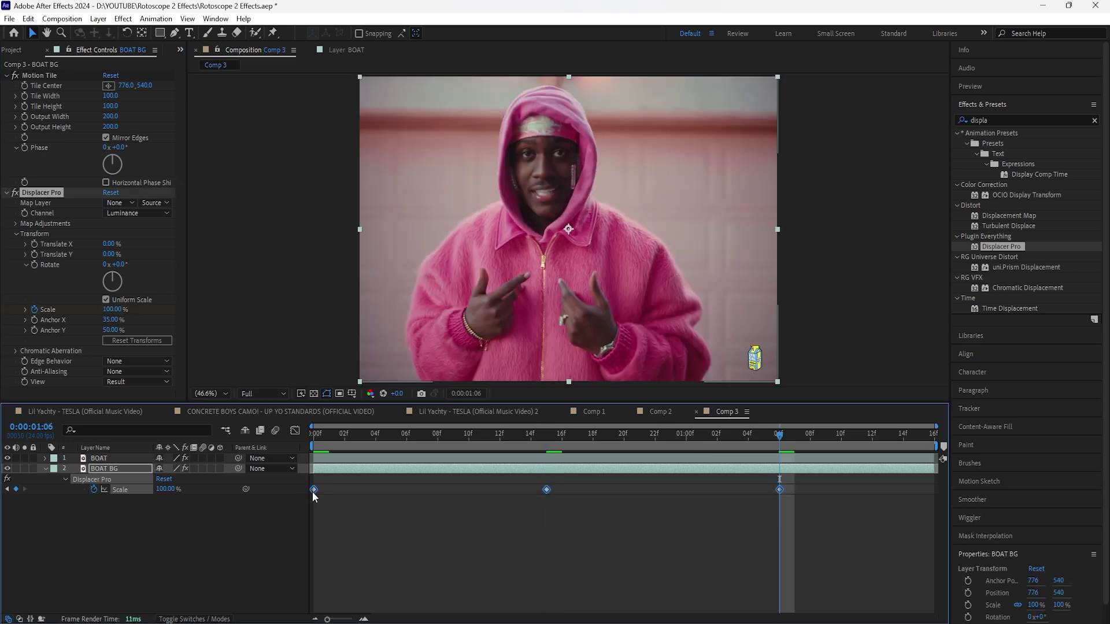
right_click(313, 490)
mouse_move(370, 484)
left_click(488, 523)
key("shift+F3")
left_click_drag(352, 525, 383, 526)
left_click_drag(573, 516, 522, 540)
left_click_drag(507, 533, 470, 536)
left_click_drag(589, 539, 615, 538)
left_click_drag(801, 518, 711, 534)
key("shift+F3")
left_click(314, 435)
key("space")
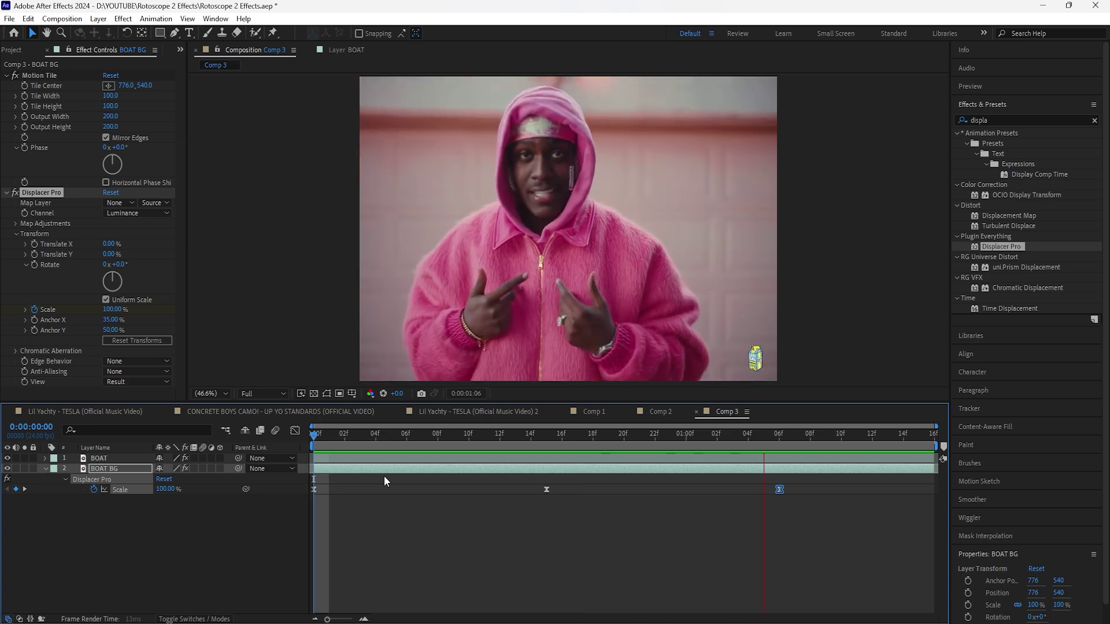
- Apply Optics Compensation to BOAT BG below the collapsed Motion Tile and Displacer Pro effects, and enable Reverse Lens Distortion
left_click(116, 469)
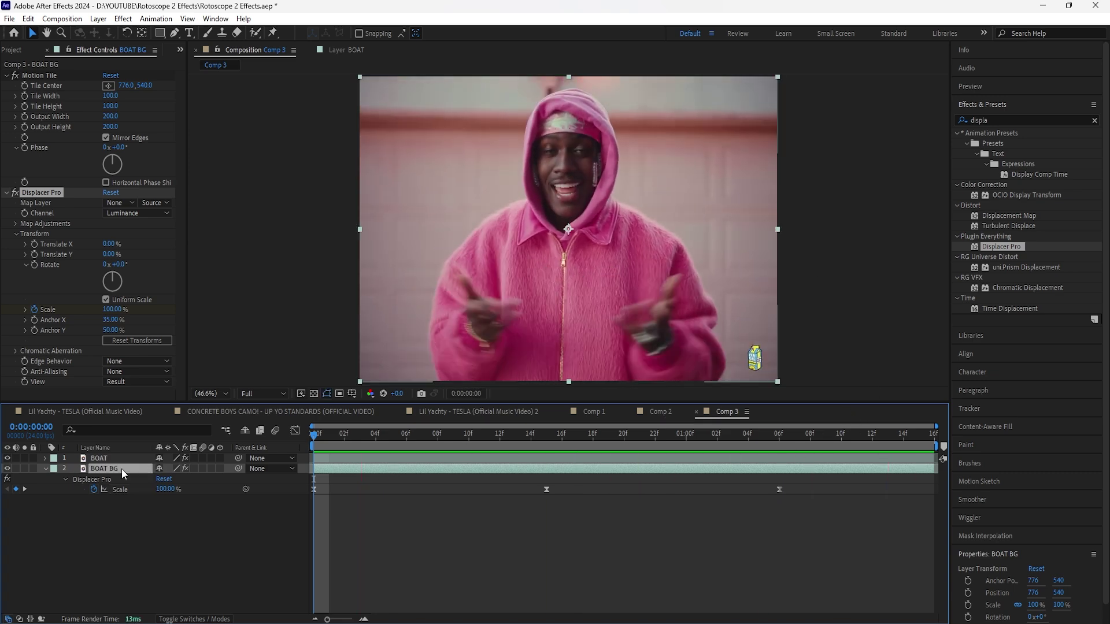
left_click(6, 76)
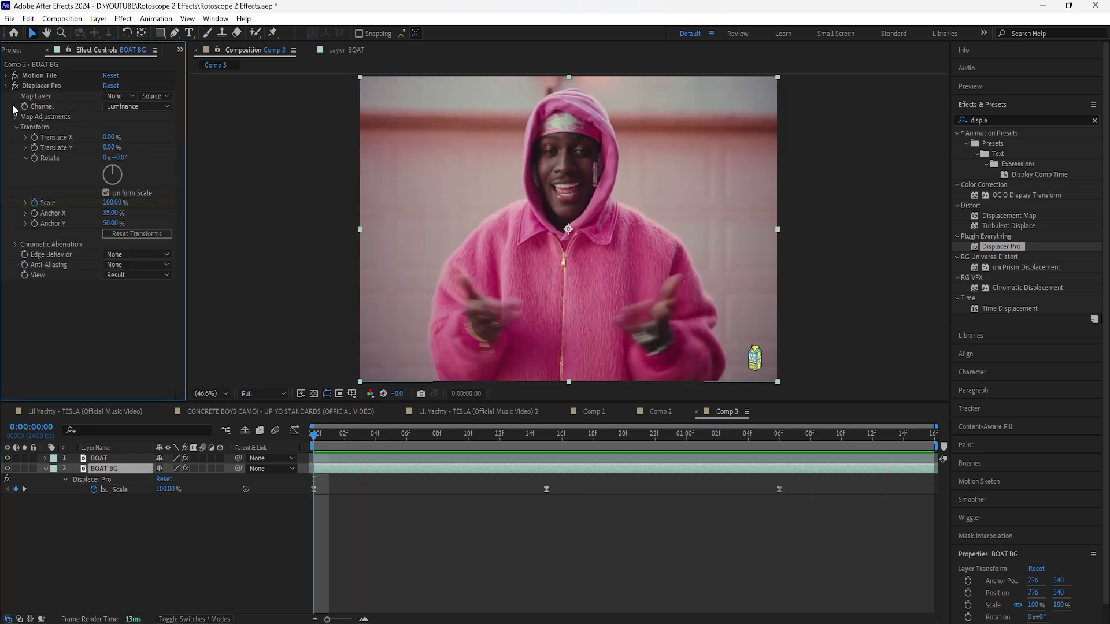
left_click(6, 85)
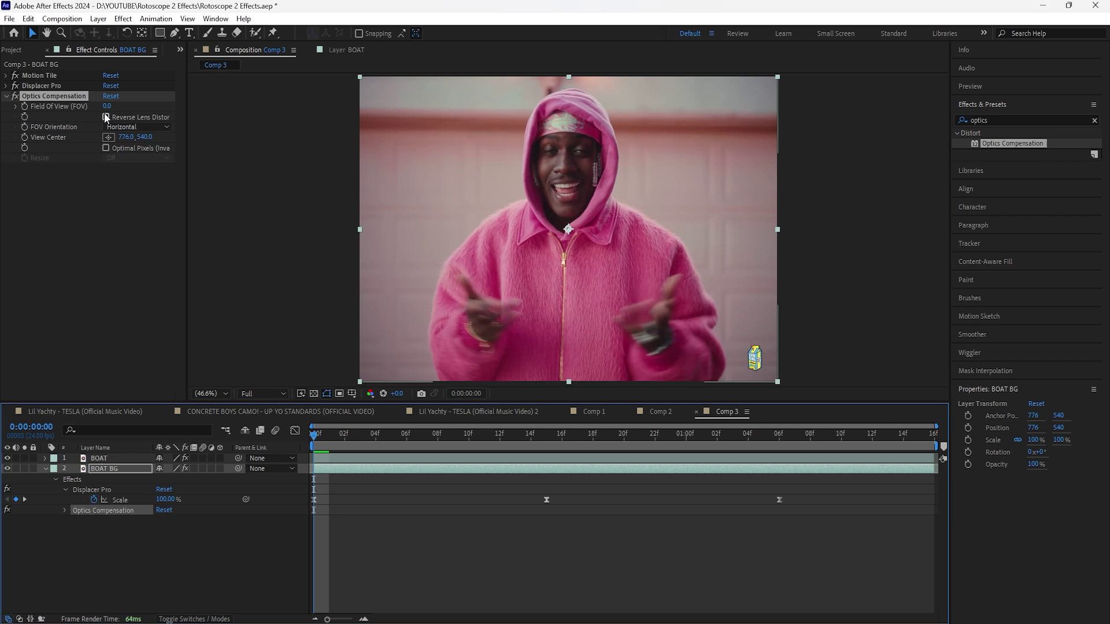
left_click(106, 117)
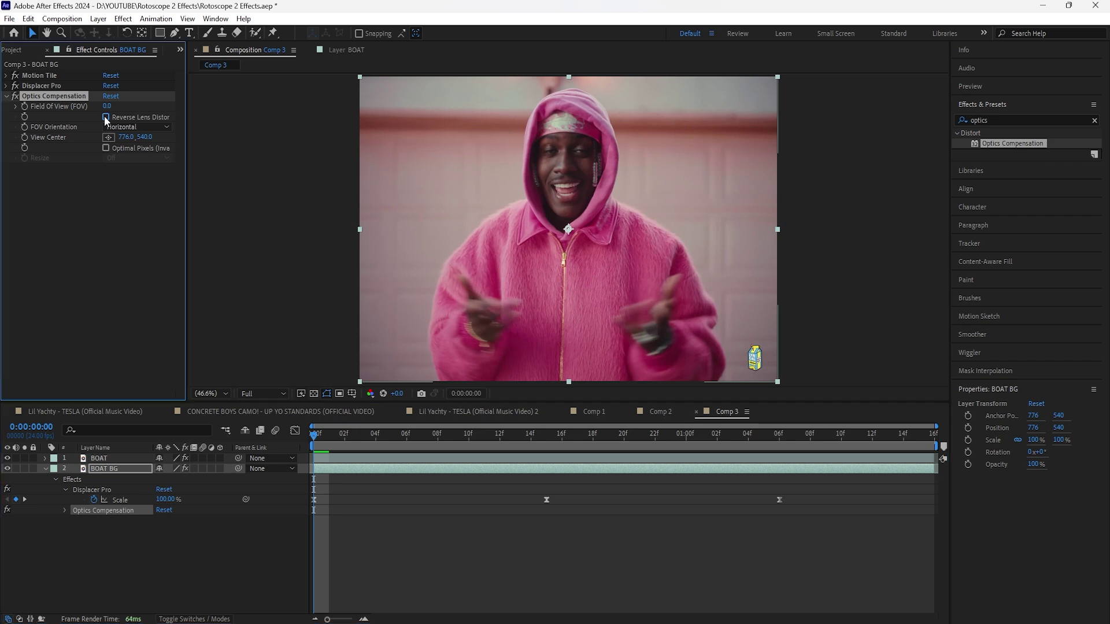
- Keyframe Optics Compensation's Field of View at 0 on the first frame and at 120 at 0:00:00:15
left_click(25, 106)
left_click(131, 470)
key("u")
key("k")
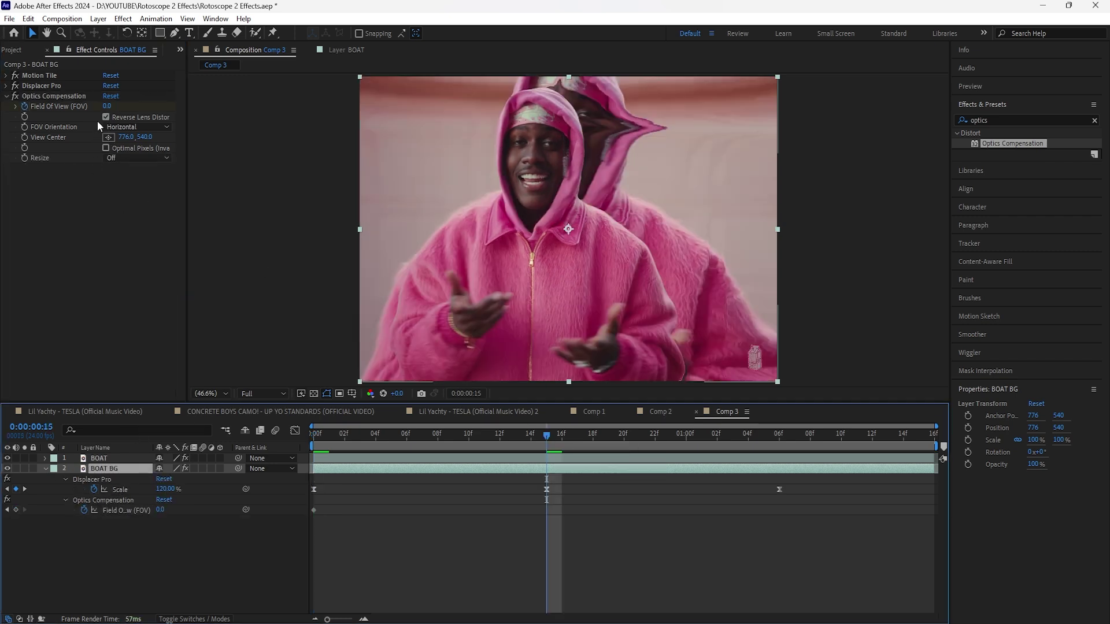
left_click(107, 107)
type("120")
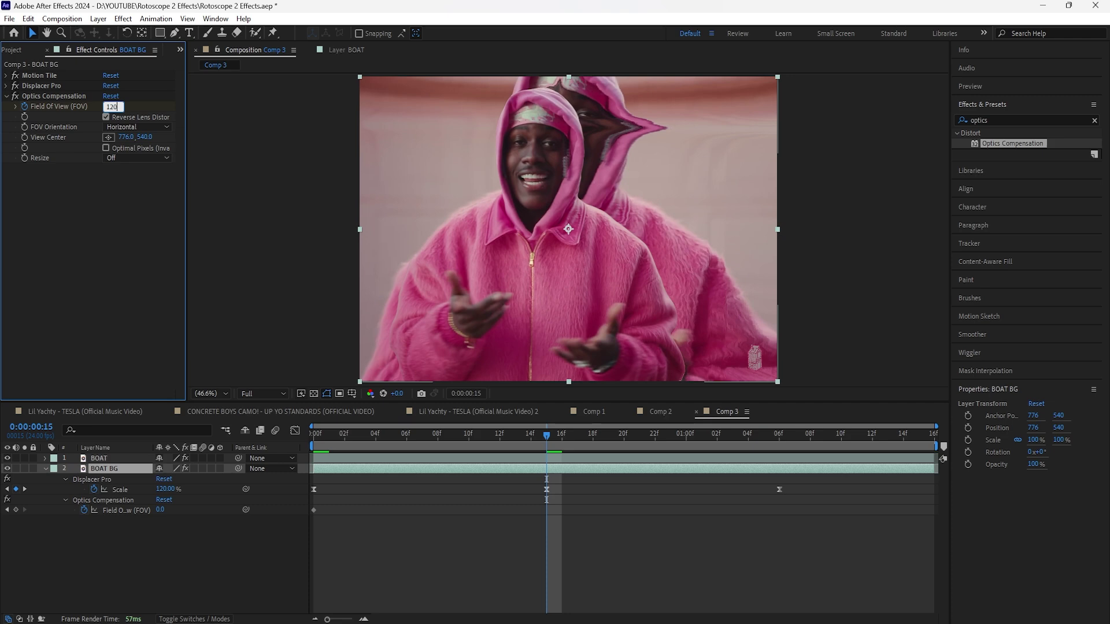
key("Return")
- At the last Scale keyframe, 0:00:01:06, keyframe Optics Compensation's Field of View at 0
left_click(783, 467)
key("k")
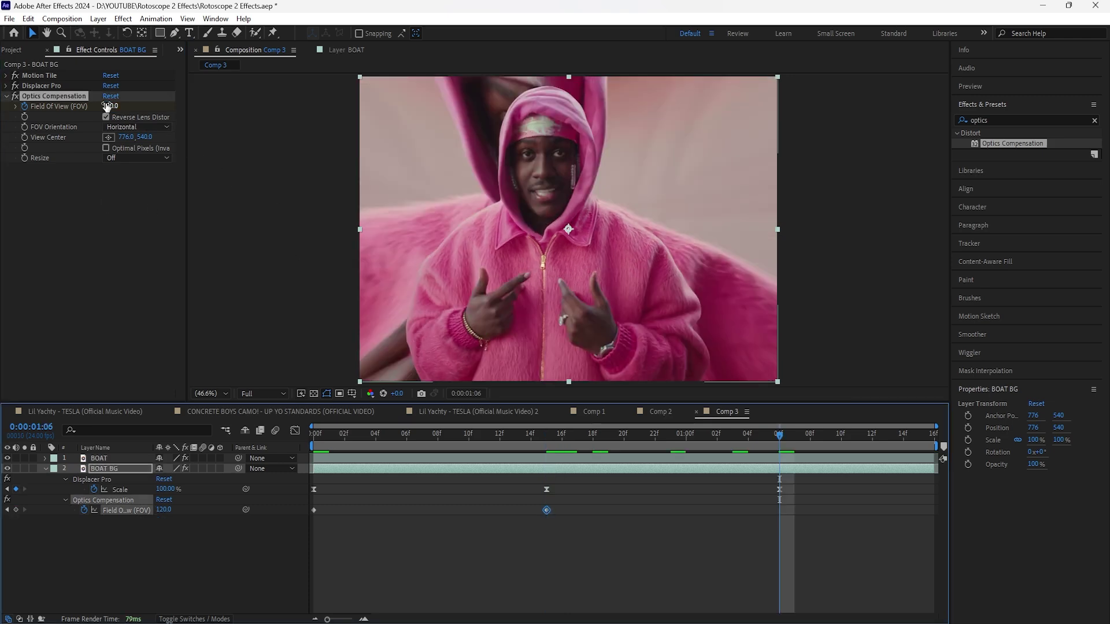
left_click(107, 106)
type("0")
key("Return")
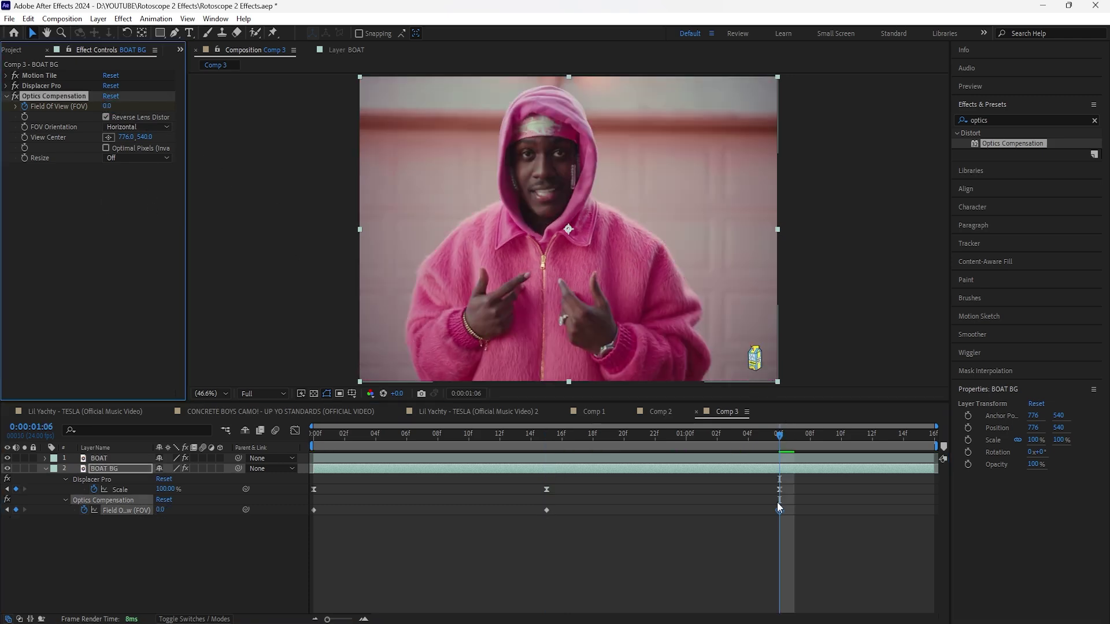
- Apply Easy Ease to the three Field of View keyframes, lengthen their ease handles in the speed graph, and preview the distortion
left_click_drag(787, 503, 314, 540)
right_click(314, 511)
left_click(492, 544)
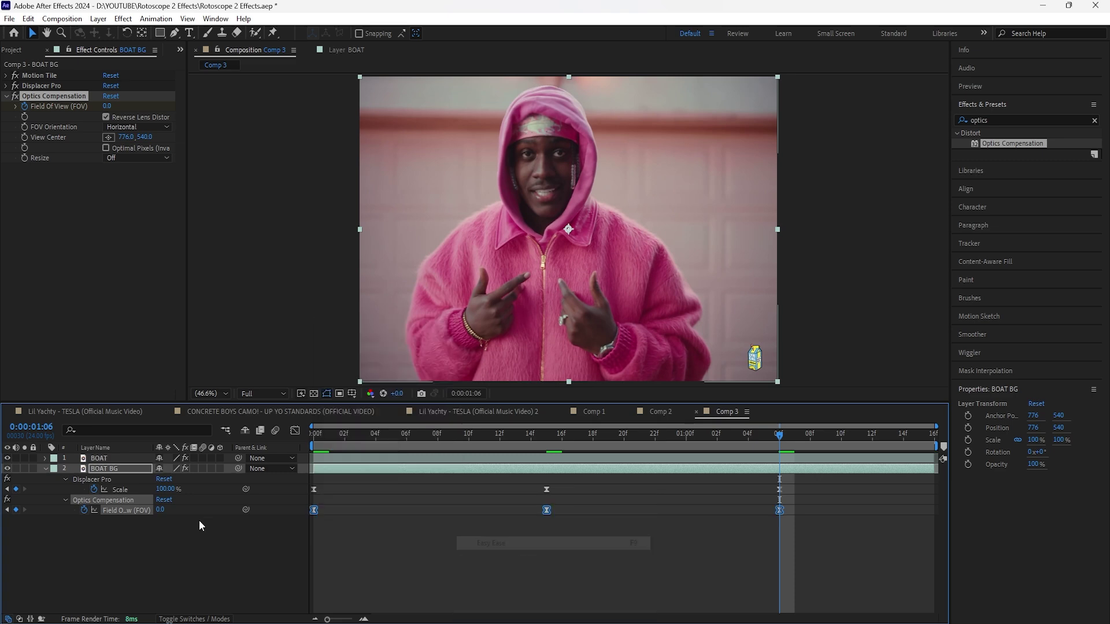
left_click(293, 431)
left_click_drag(352, 525, 383, 527)
left_click_drag(508, 530, 477, 532)
left_click_drag(586, 539, 617, 539)
left_click_drag(741, 533, 719, 533)
left_click(295, 431)
left_click(315, 435)
key("space")
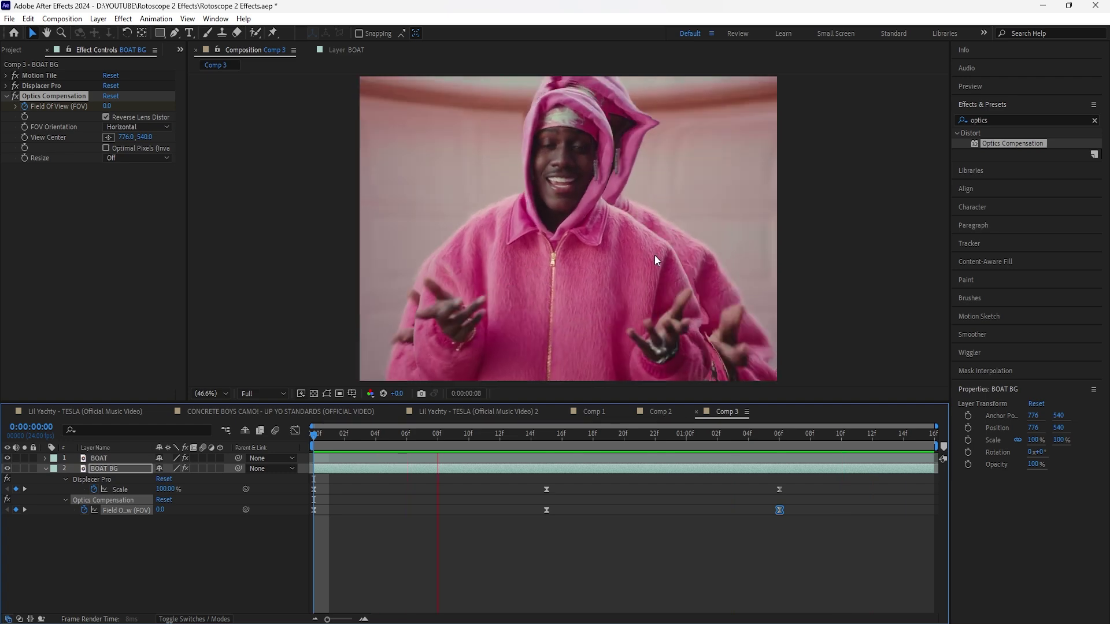
key("space")
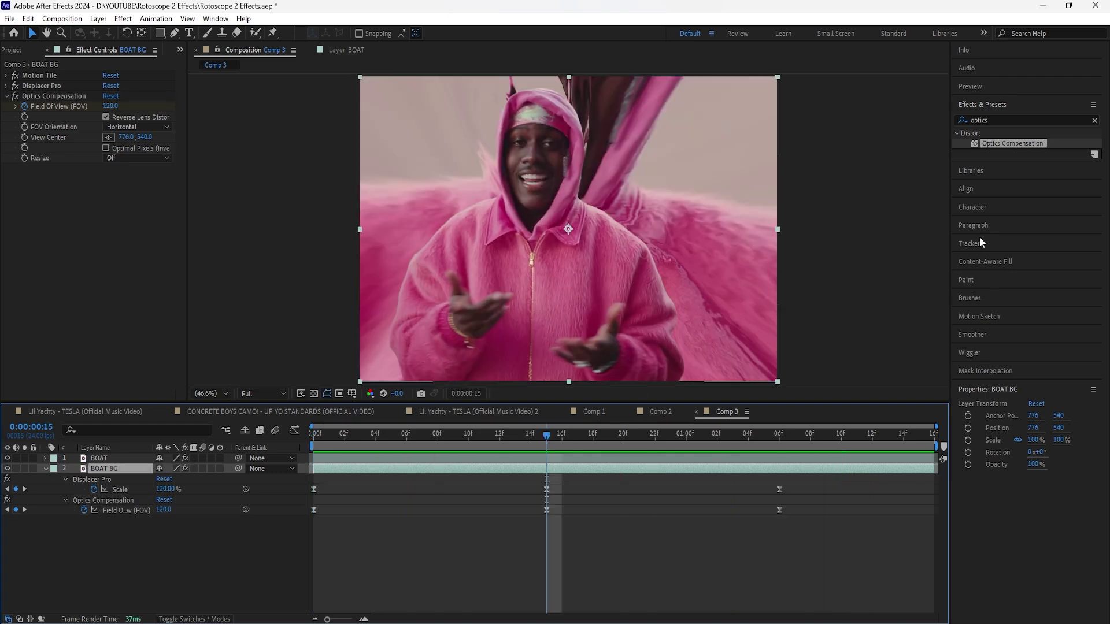
- Apply Turbulent Displace to BOAT BG with Displacement set to Turbulent Smoother and Complexity at 6
left_click(1094, 121)
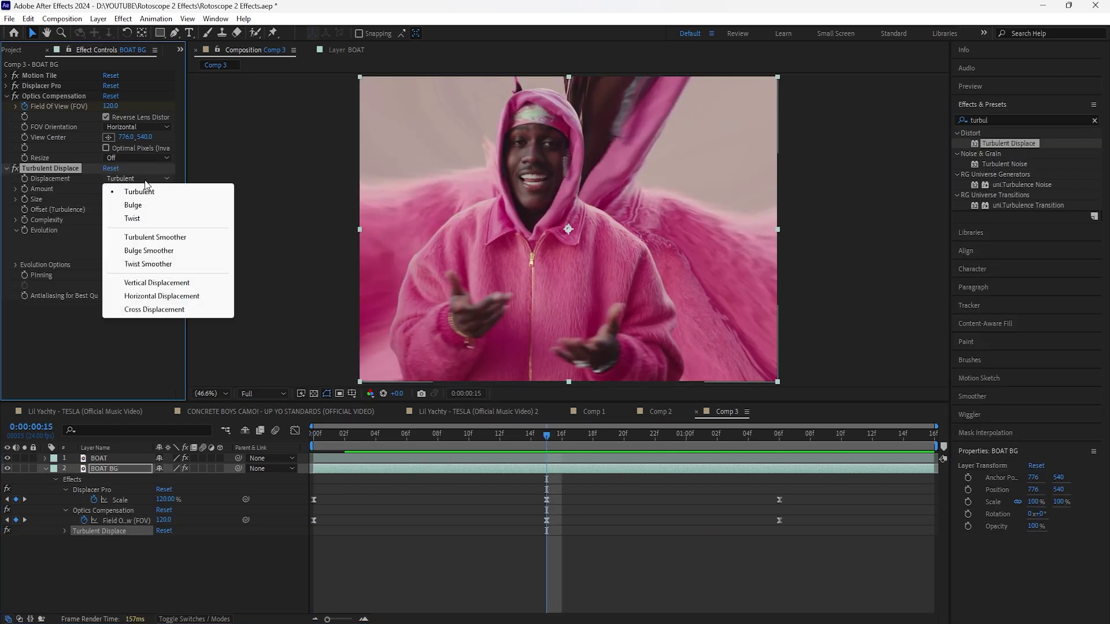
left_click(193, 240)
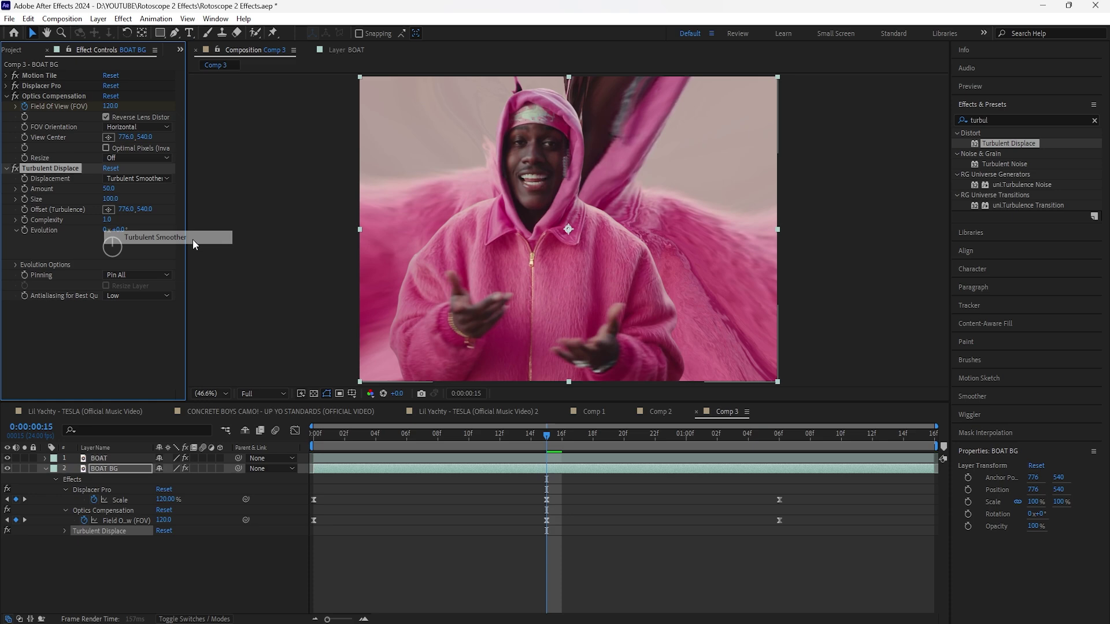
left_click(107, 220)
type("6")
key("Return")
left_click(560, 467)
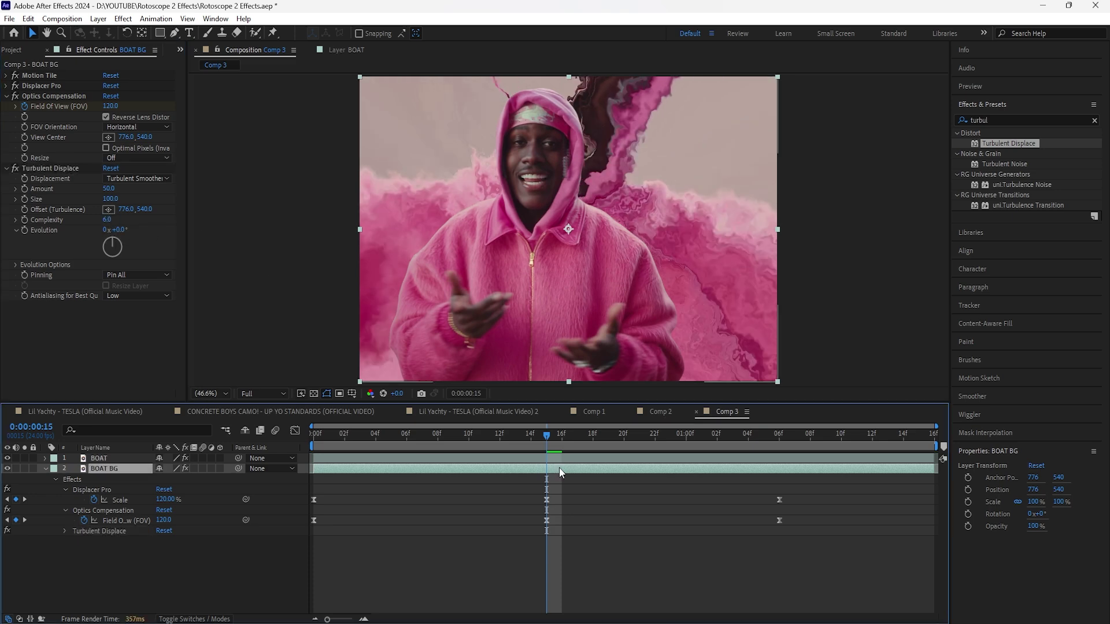
- Keyframe Turbulent Displace's Amount at 50 at 0:00:00:15 and at 0 on the first frame
left_click(25, 187)
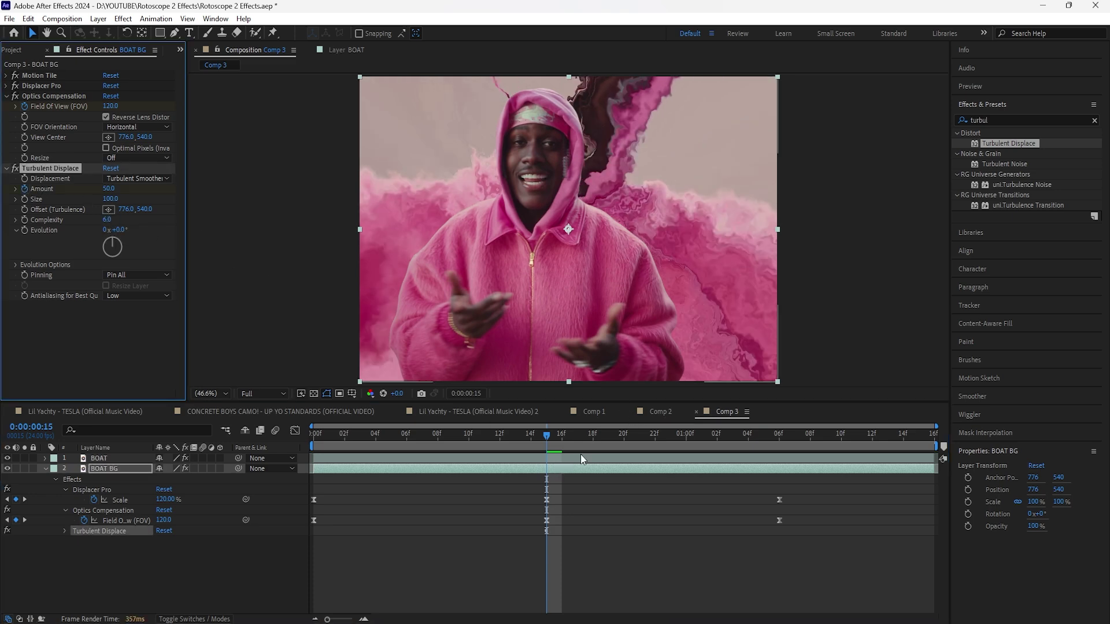
key("Page_Up")
key("Page_Up")
key("Home")
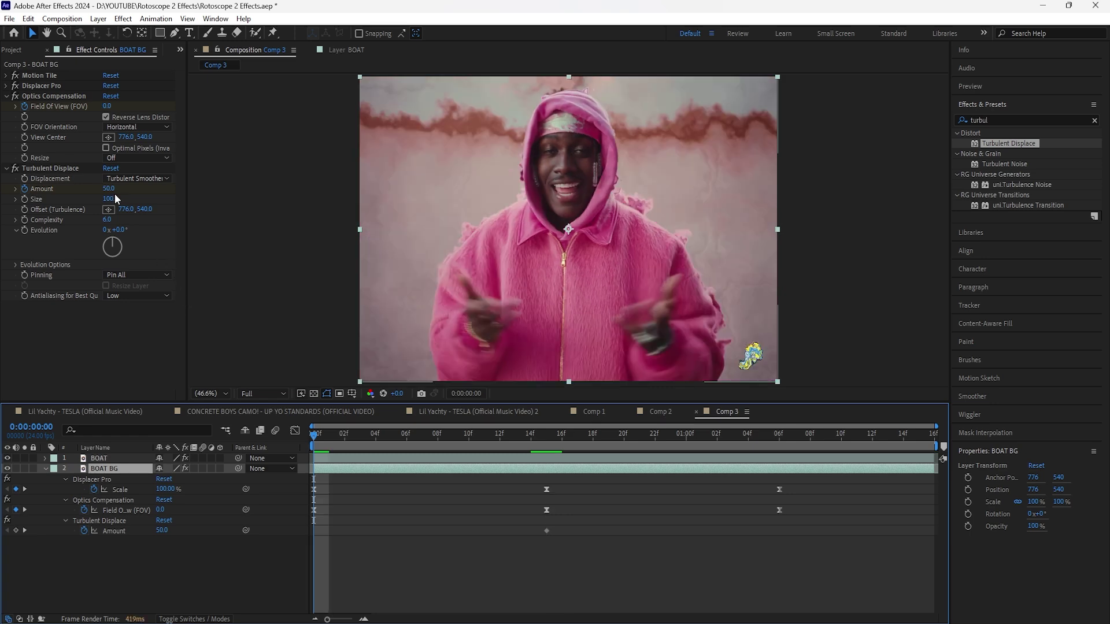
left_click(108, 189)
key("Return")
- At the last Scale keyframe, 0:00:01:06, keyframe Turbulent Displace's Amount at 0
key("k")
key("k")
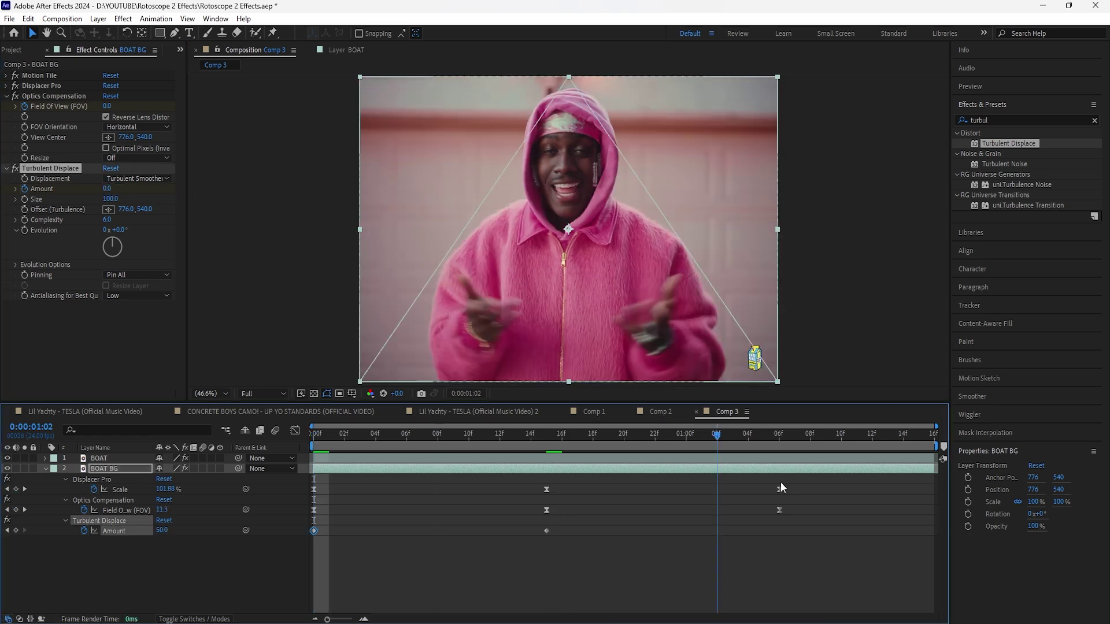
left_click(109, 190)
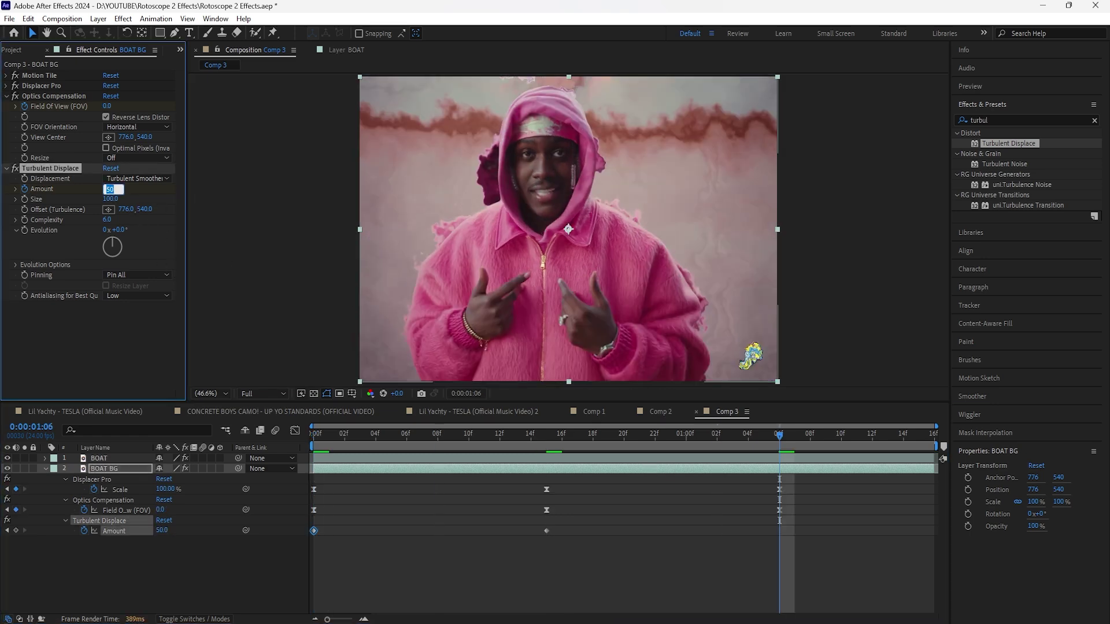
type("0")
key("Return")
- Apply Easy Ease to the three Amount keyframes, lengthen their ease handles in the speed graph, and check the turbulence along the timeline
left_click_drag(789, 567, 307, 555)
right_click(314, 531)
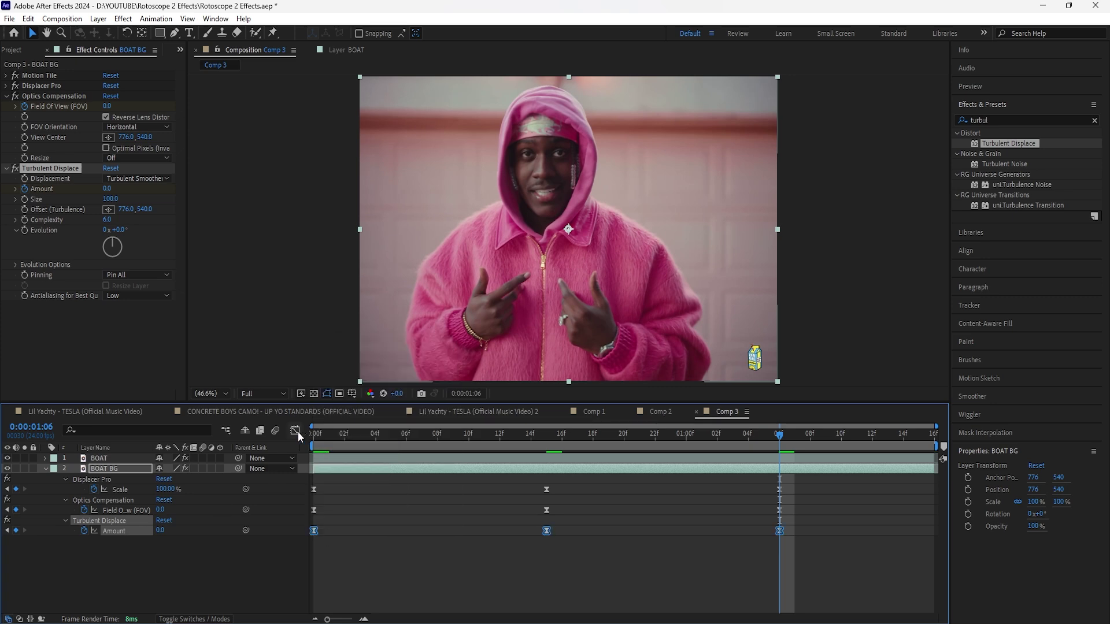
left_click(297, 432)
left_click_drag(393, 509, 307, 535)
left_click_drag(353, 525, 385, 529)
left_click_drag(507, 533, 616, 541)
left_click(295, 432)
left_click_drag(334, 446, 464, 498)
left_click(463, 498)
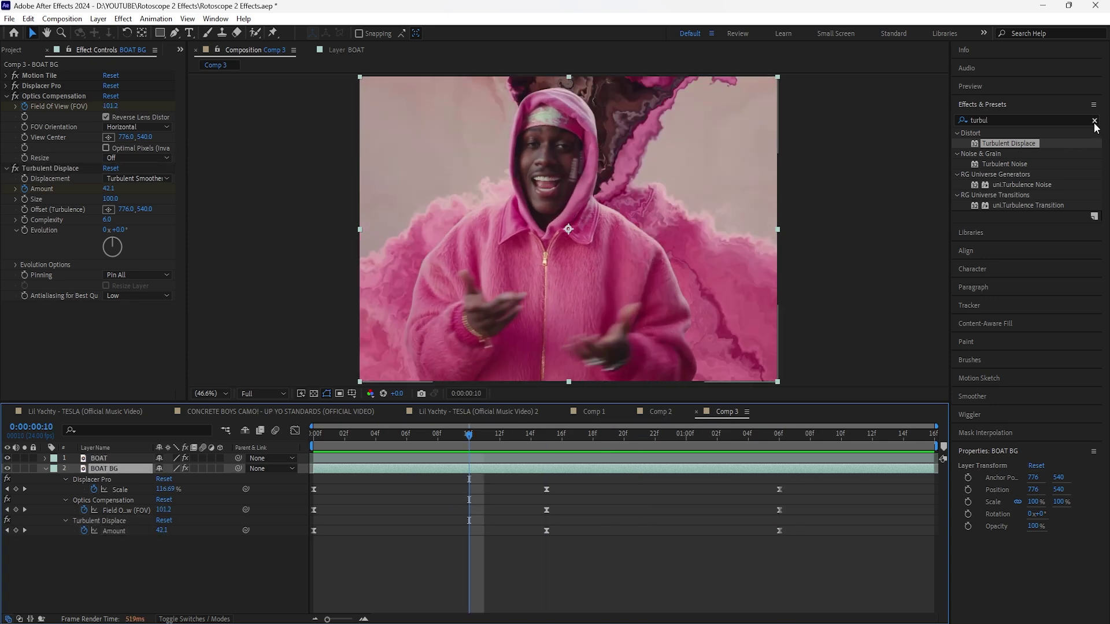
- Apply the Stylize Glow effect to BOAT BG, with Glow Threshold at 70% and Glow Radius at 60
left_click(1094, 120)
type("glow")
left_click_drag(1000, 287, 139, 272)
left_click(111, 247)
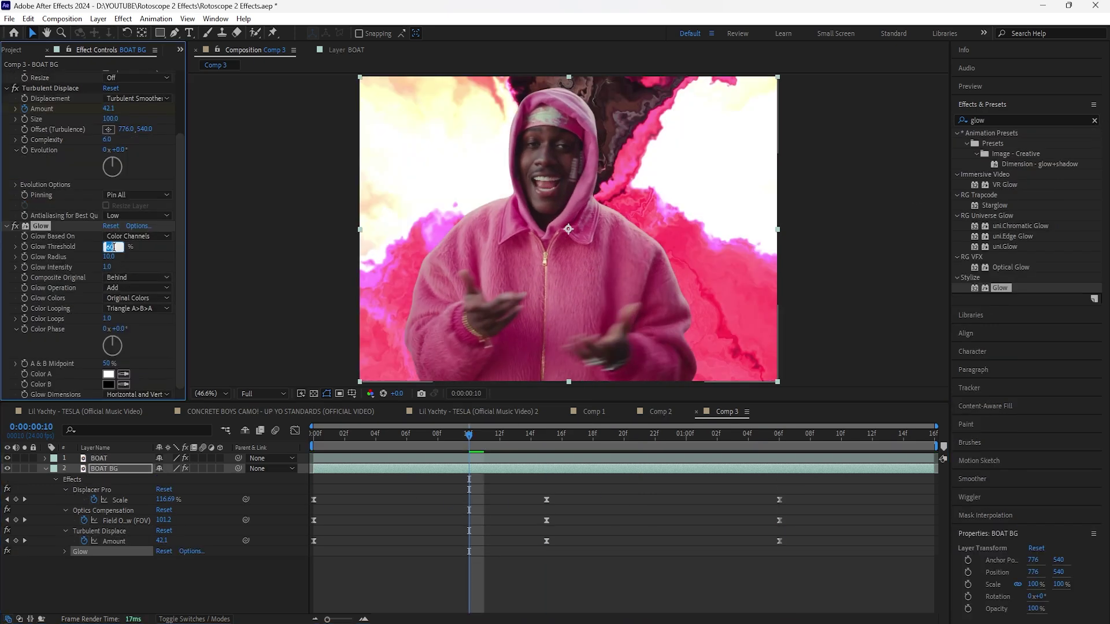
left_click_drag(109, 257, 134, 256)
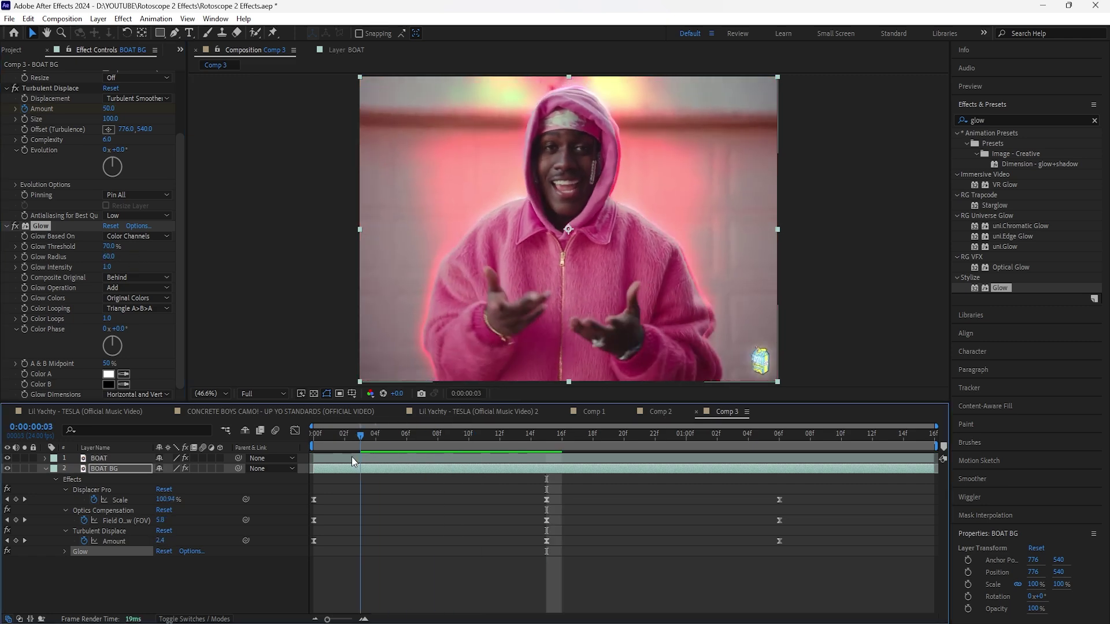
- Keyframe Glow Intensity at 0 on the first frame and at 2 at 0:00:00:15
left_click_drag(352, 457, 308, 449)
left_click(108, 268)
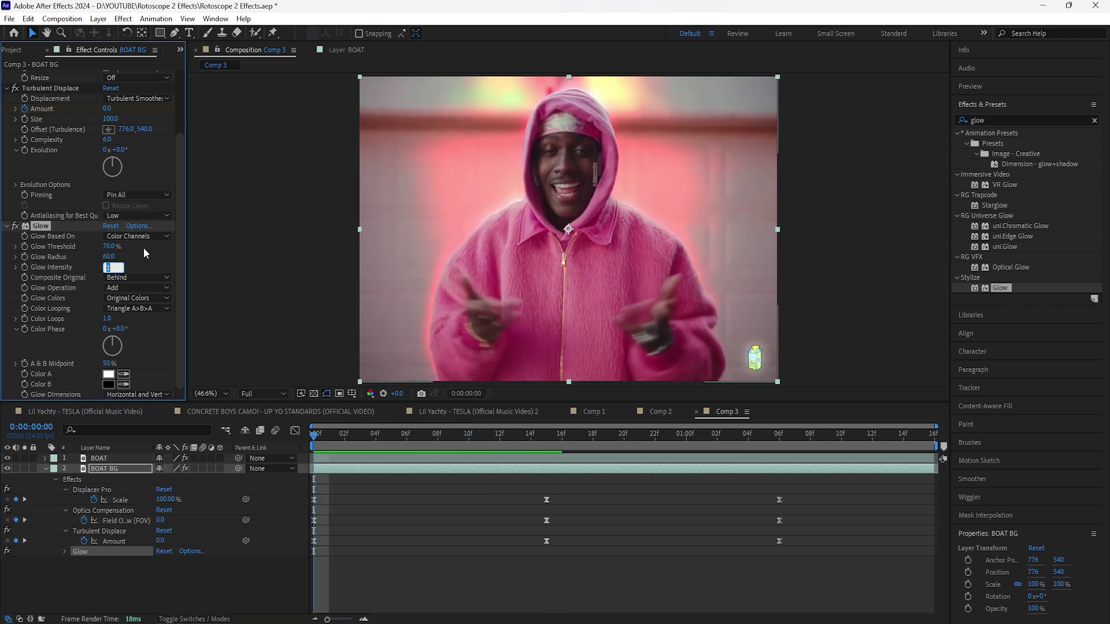
type("0")
key("Return")
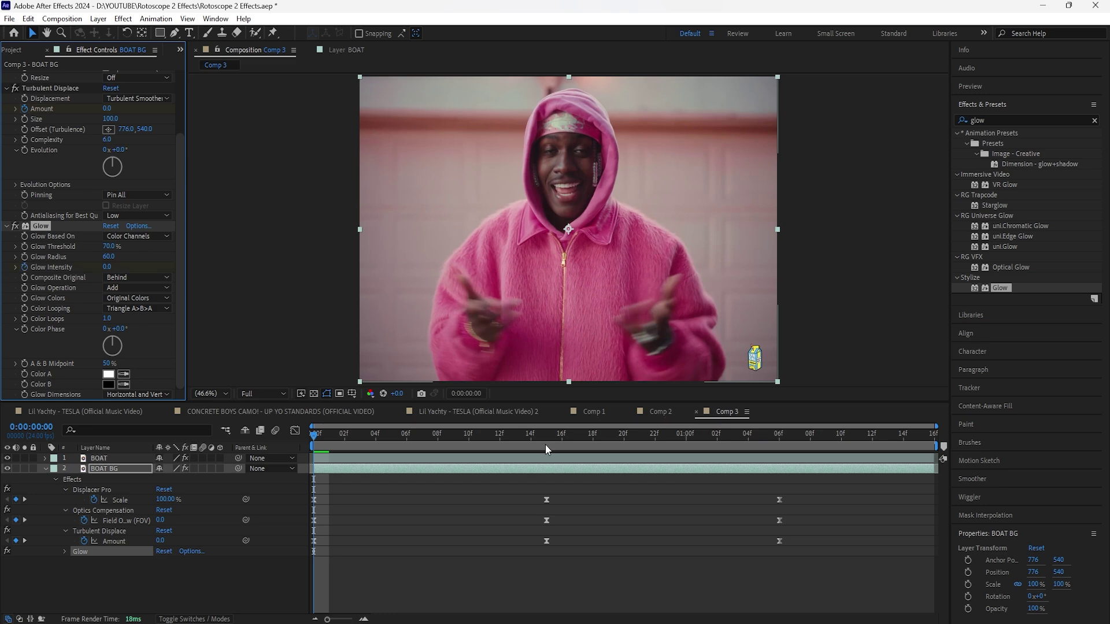
left_click(546, 439)
left_click(110, 268)
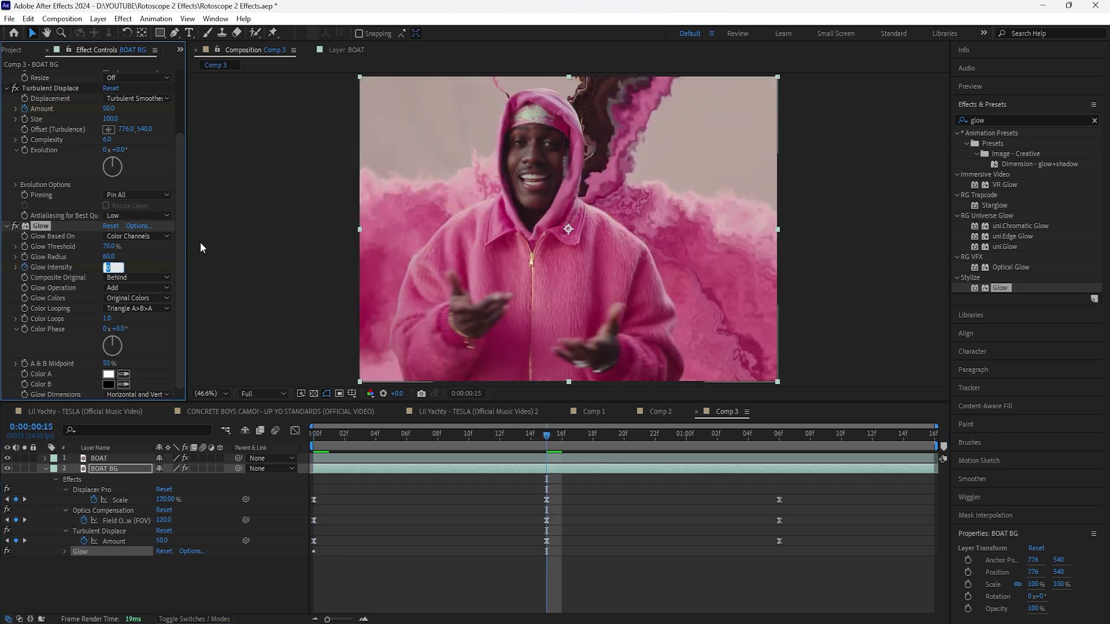
type("2")
key("Return")
- Keyframe Glow Intensity at 0 at 0:00:01:06 and show all of BOAT BG's keyframed properties
key("space")
left_click_drag(644, 445, 783, 463)
left_click(107, 267)
type("0")
key("Return")
key("u")
- Apply Easy Ease to the three Glow Intensity keyframes, lengthen their ease handles in the speed graph, and preview the glow
left_click_drag(785, 548, 303, 574)
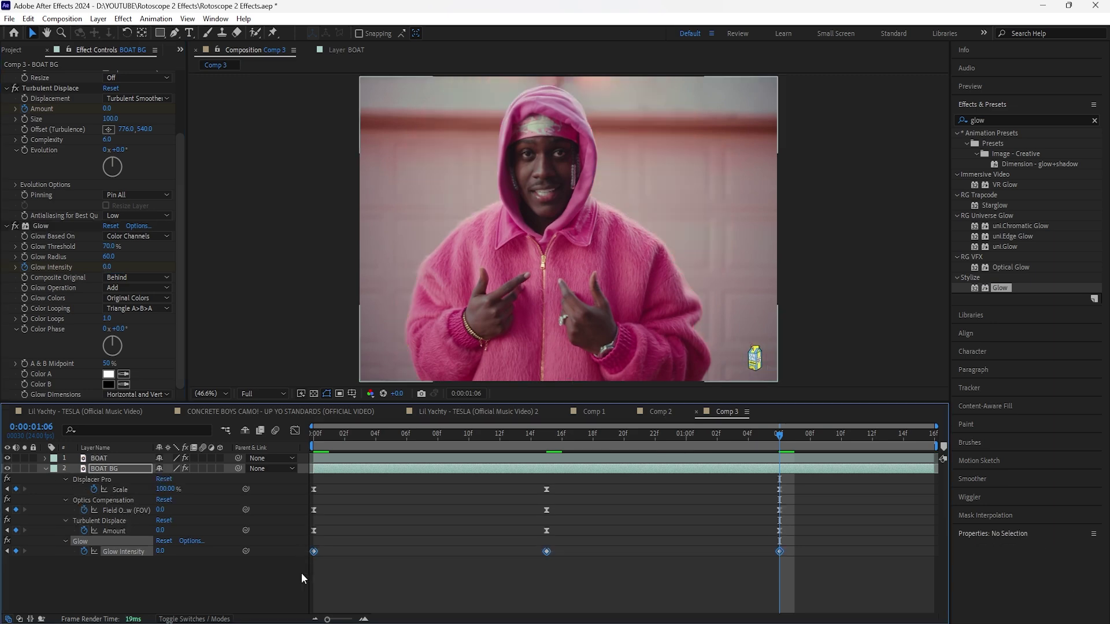
right_click(314, 552)
mouse_move(370, 544)
left_click(500, 464)
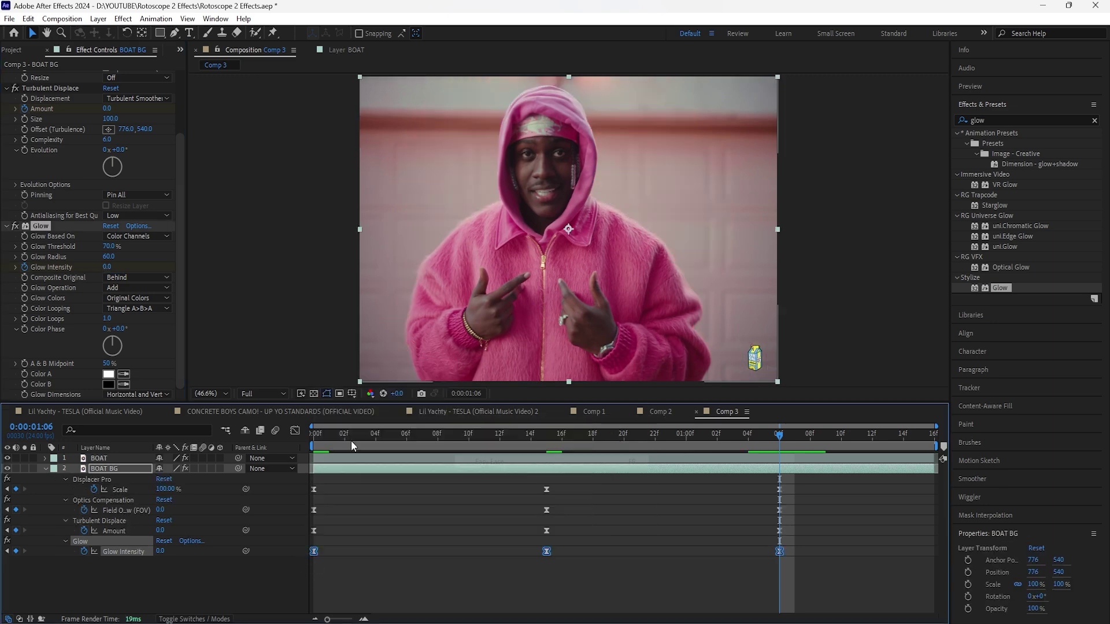
left_click(296, 430)
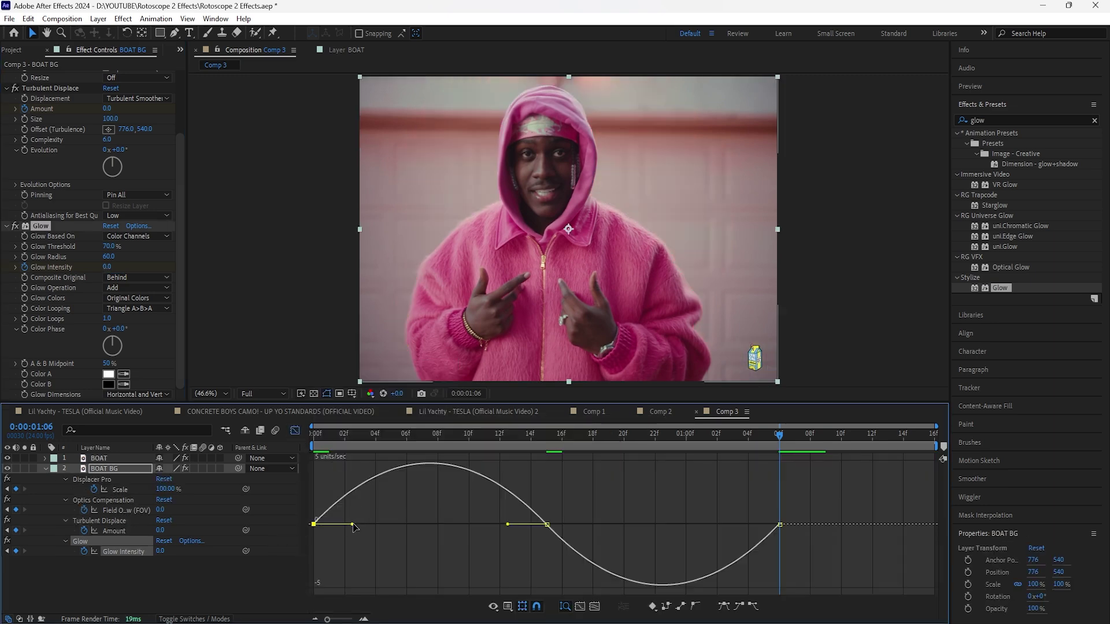
left_click_drag(352, 525, 385, 525)
left_click_drag(507, 532, 475, 533)
left_click_drag(585, 538, 617, 538)
left_click_drag(741, 533, 717, 532)
key("shift+F3")
key("space")
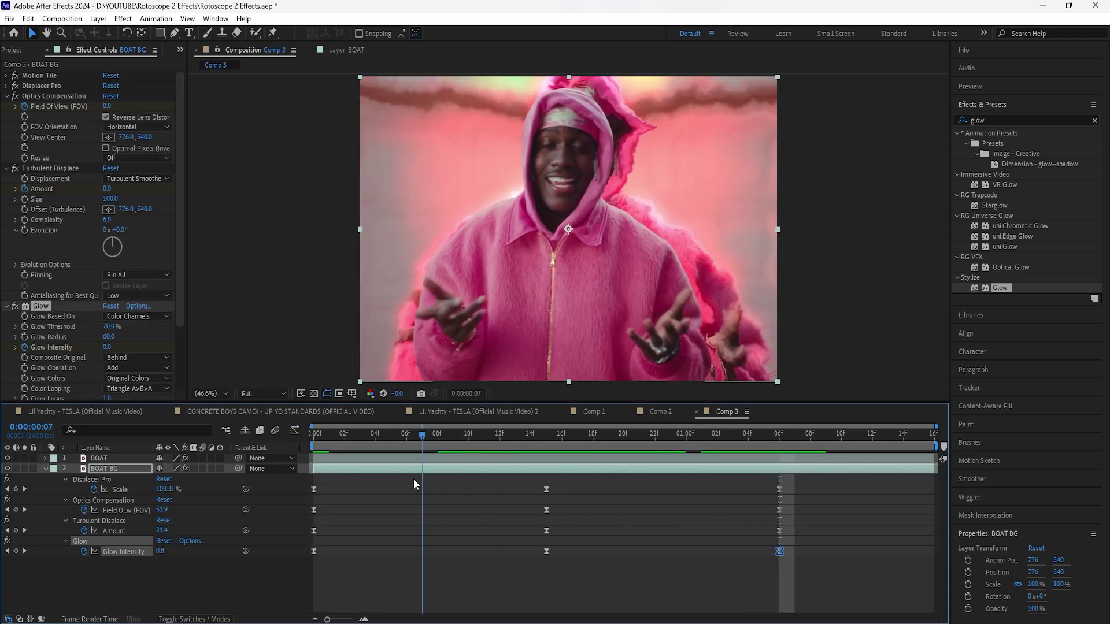
key("space")
- Keyframe BOAT BG's Rotation at 0° on the first frame and at one full revolution at 0:00:01:06
left_click(113, 468)
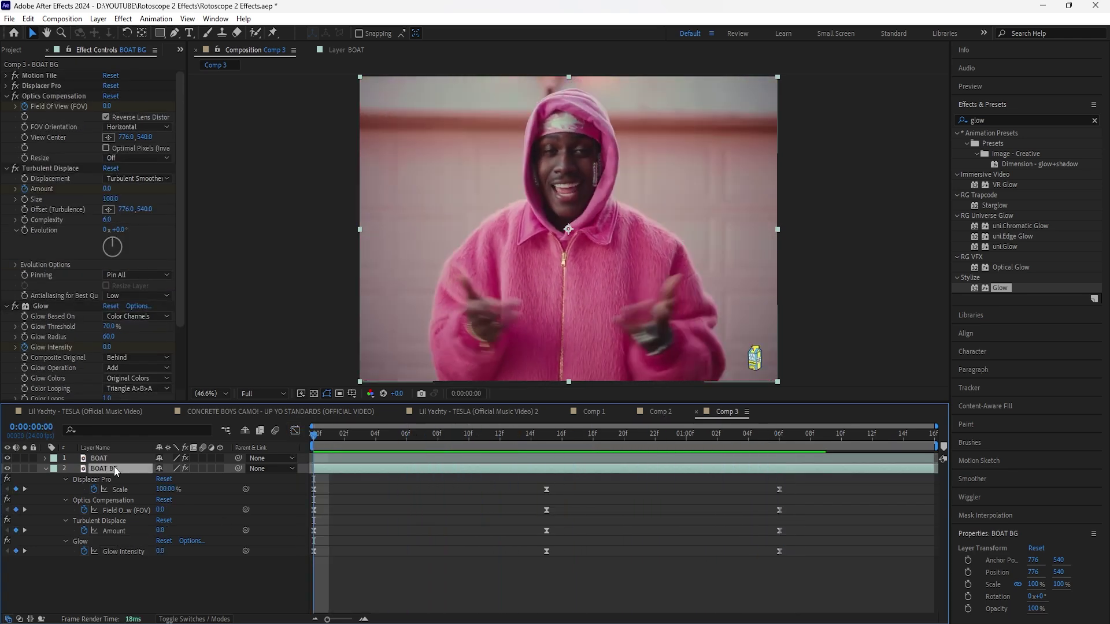
key("shift+r")
left_click(74, 561)
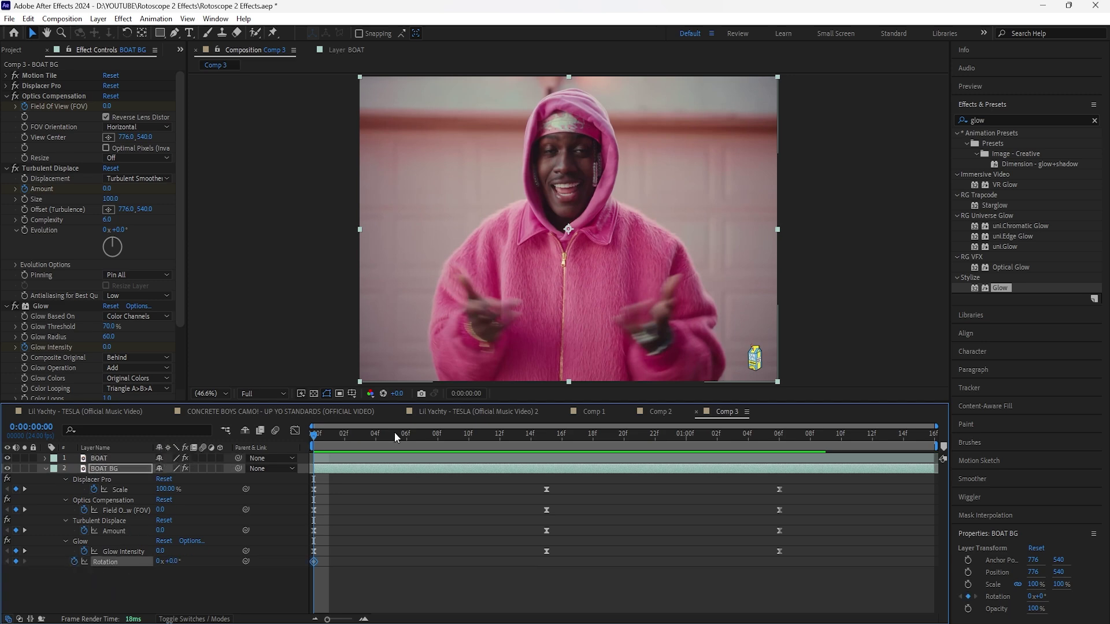
left_click(515, 434)
key("k")
key("k")
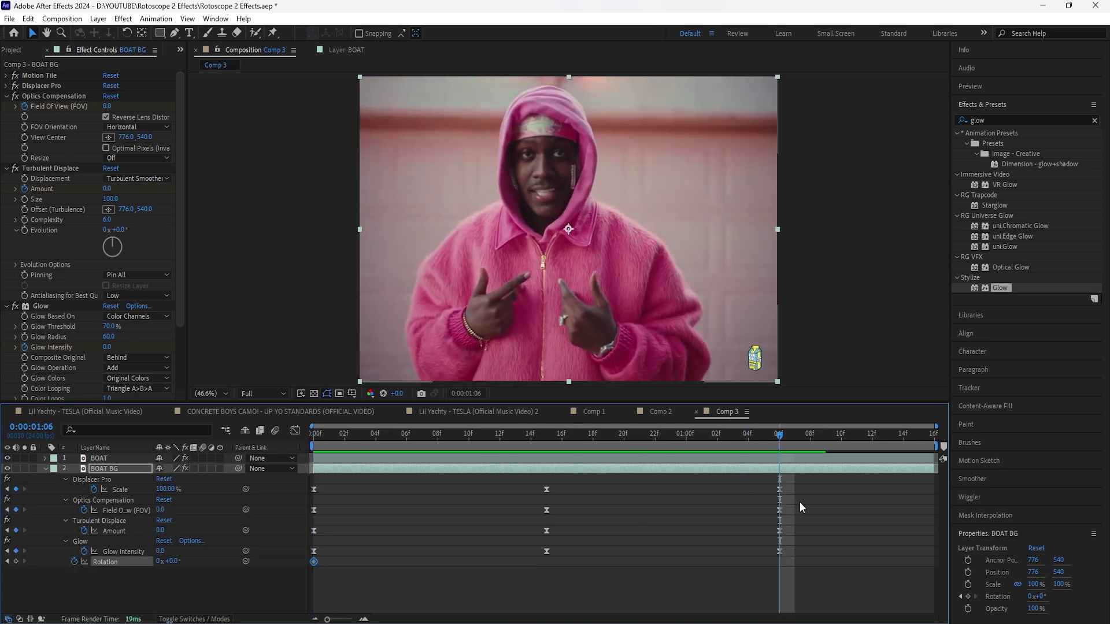
left_click(160, 562)
type("1")
key("Return")
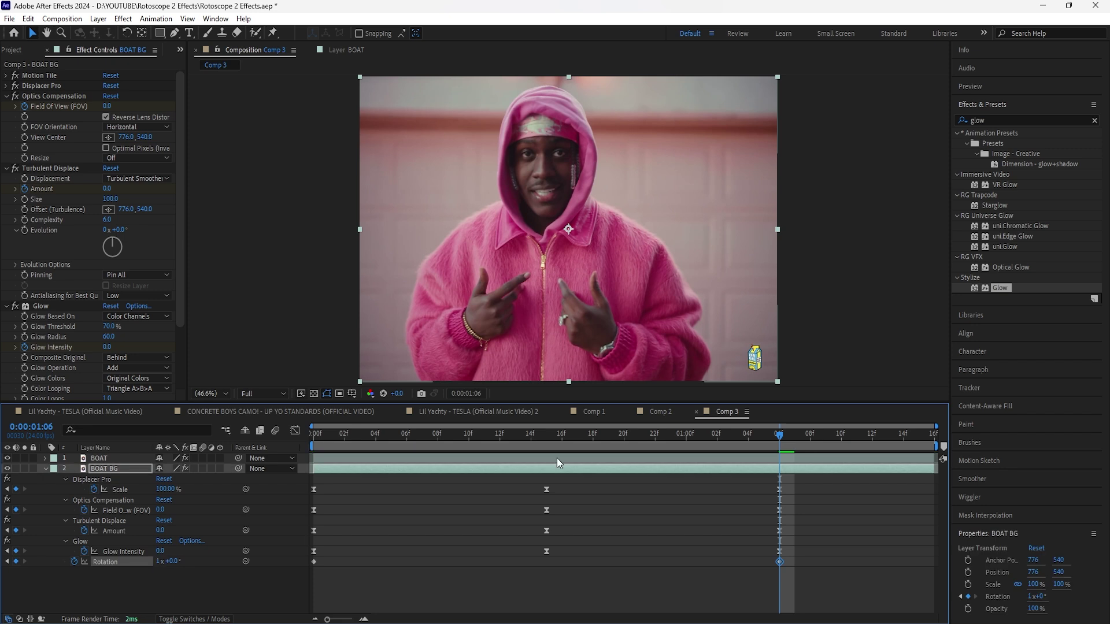
- Apply Easy Ease to both Rotation keyframes, lengthen their ease handles in the speed graph, and preview the spin
left_click_drag(795, 562, 298, 588)
right_click(314, 562)
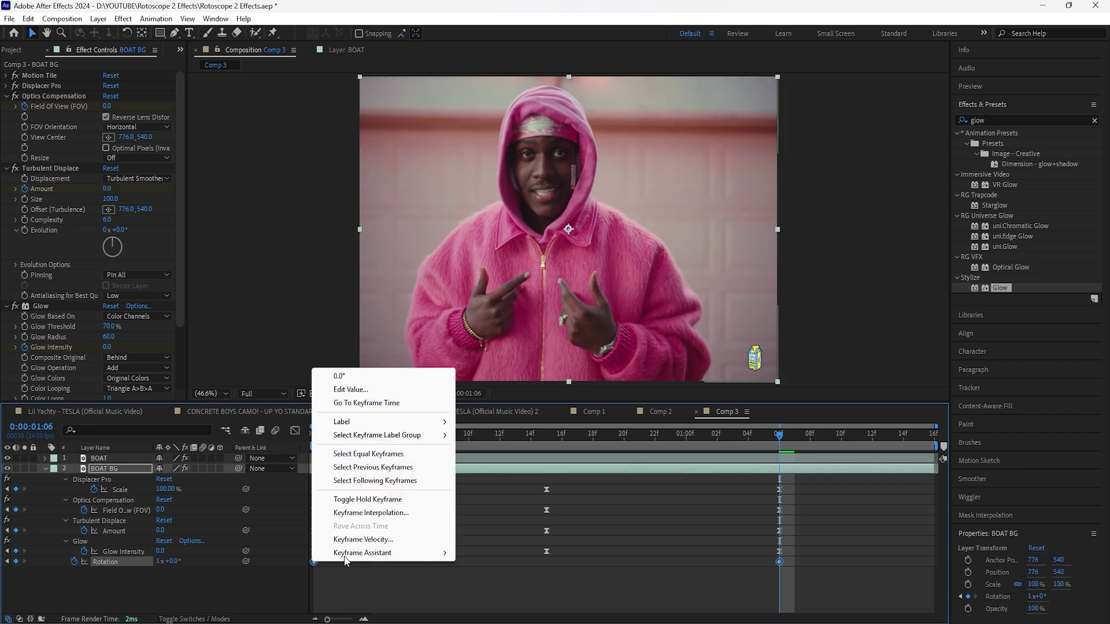
mouse_move(394, 552)
left_click(495, 475)
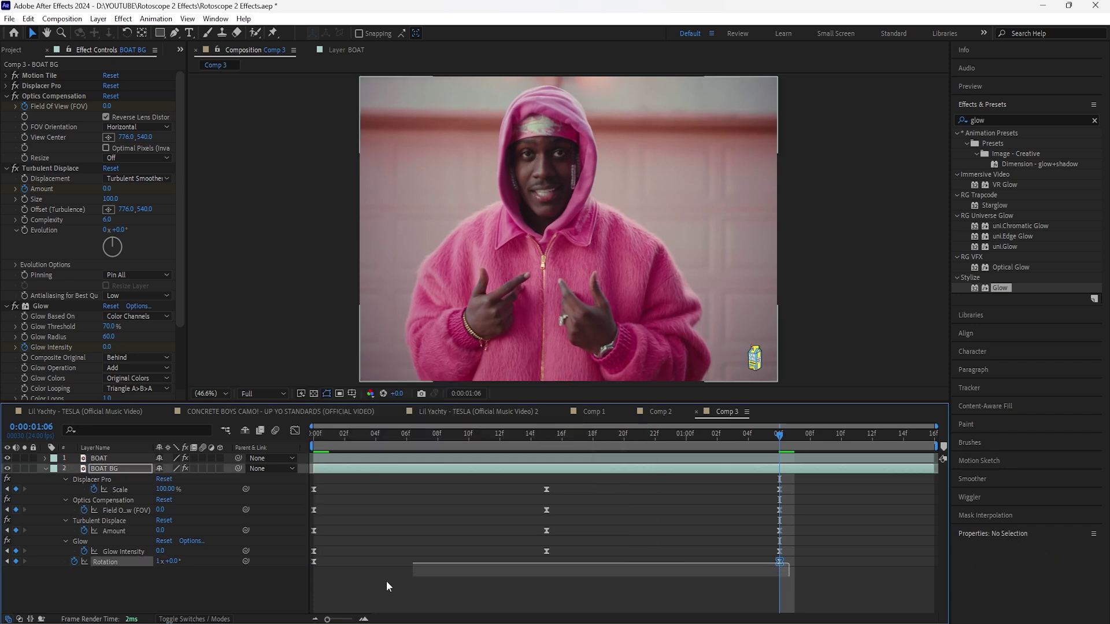
left_click(294, 431)
left_click_drag(391, 585, 454, 585)
left_click_drag(701, 585, 637, 586)
left_click(295, 432)
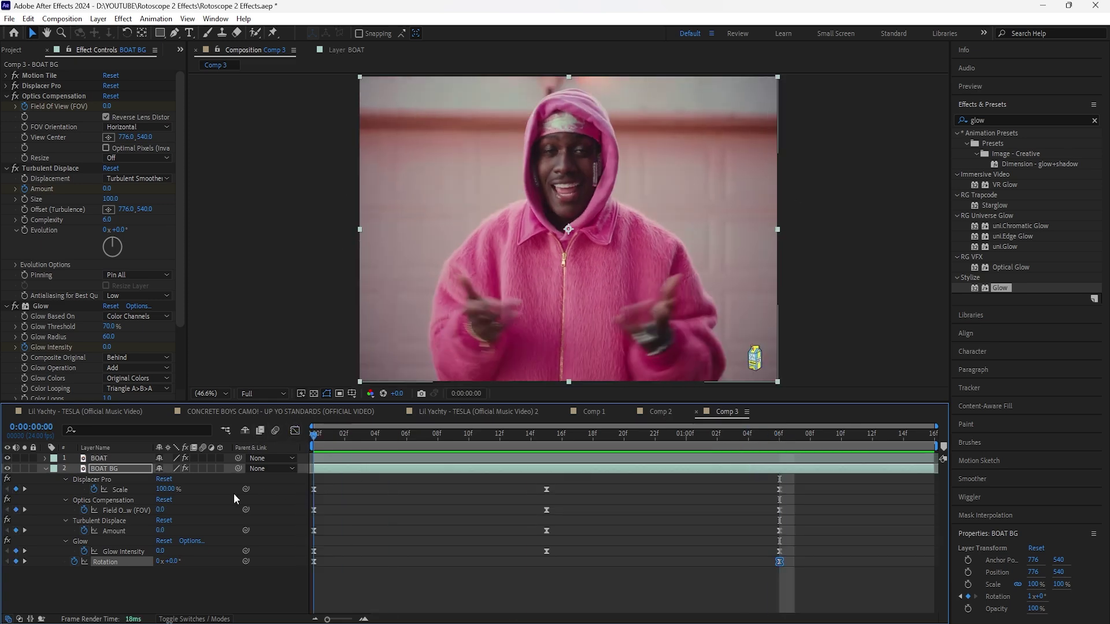
key("space")
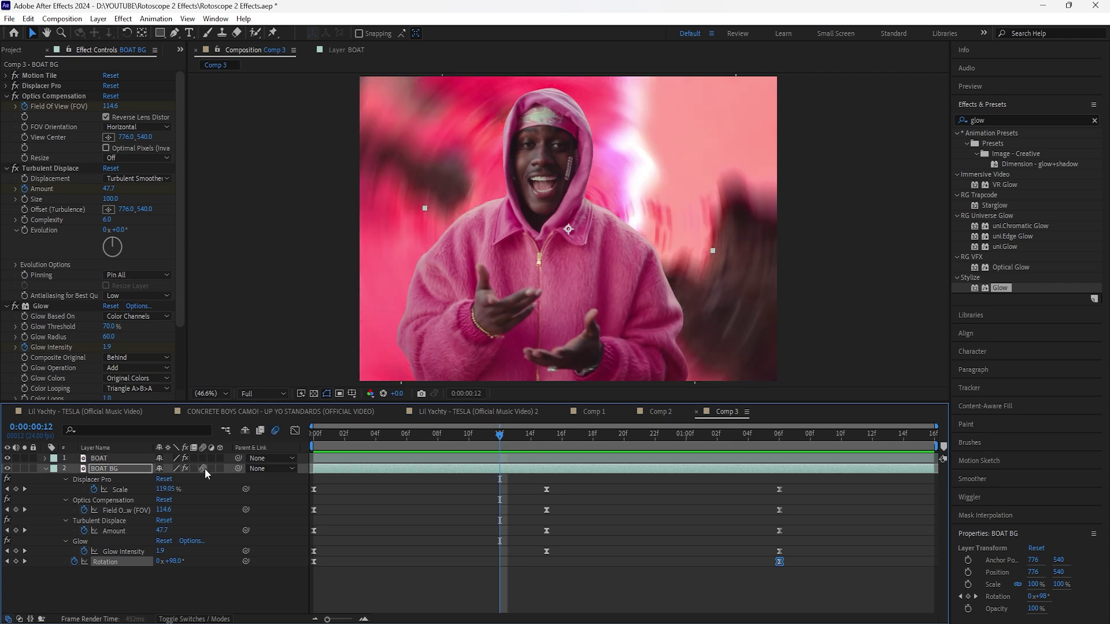
- Try motion blur on the rotating BOAT BG layer, switch it back off, and preview the animation
left_click_drag(528, 439, 459, 438)
left_click(202, 468)
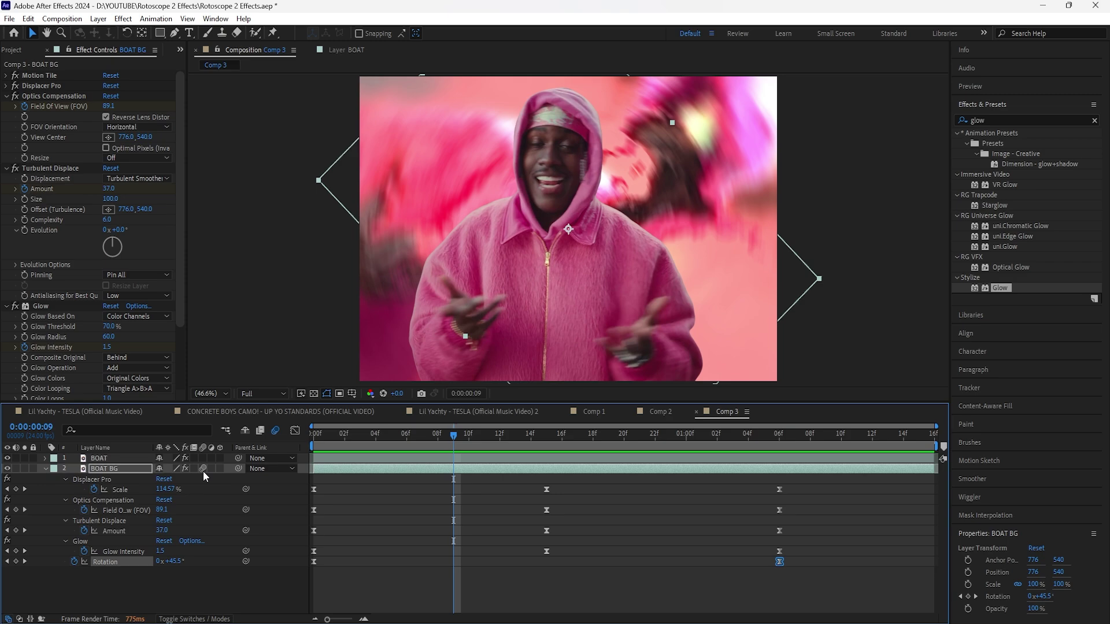
left_click(204, 467)
key("space")
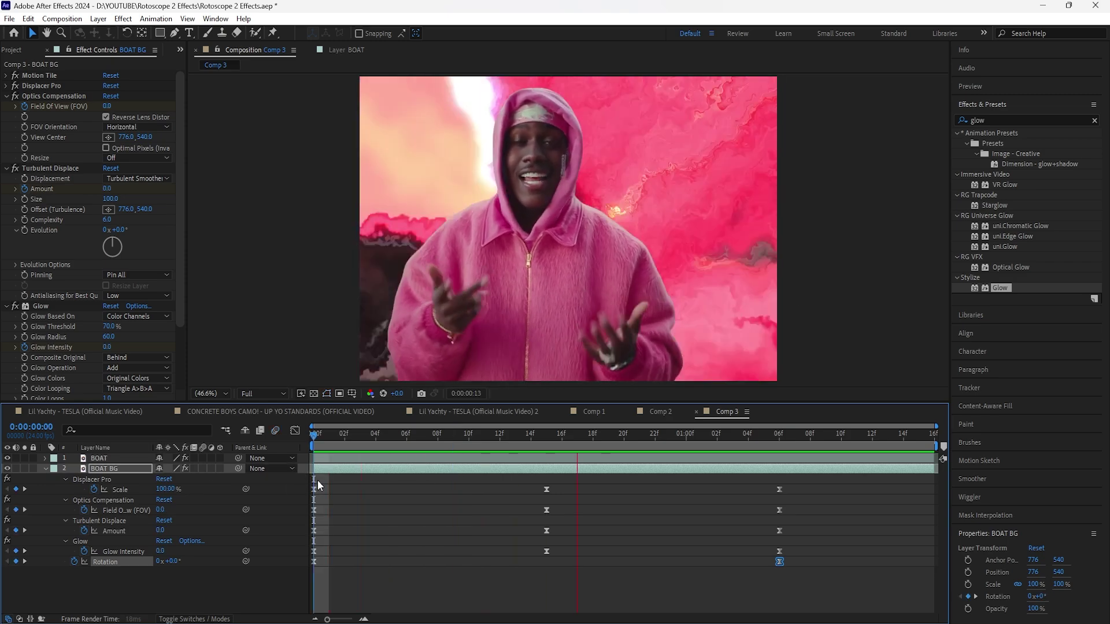